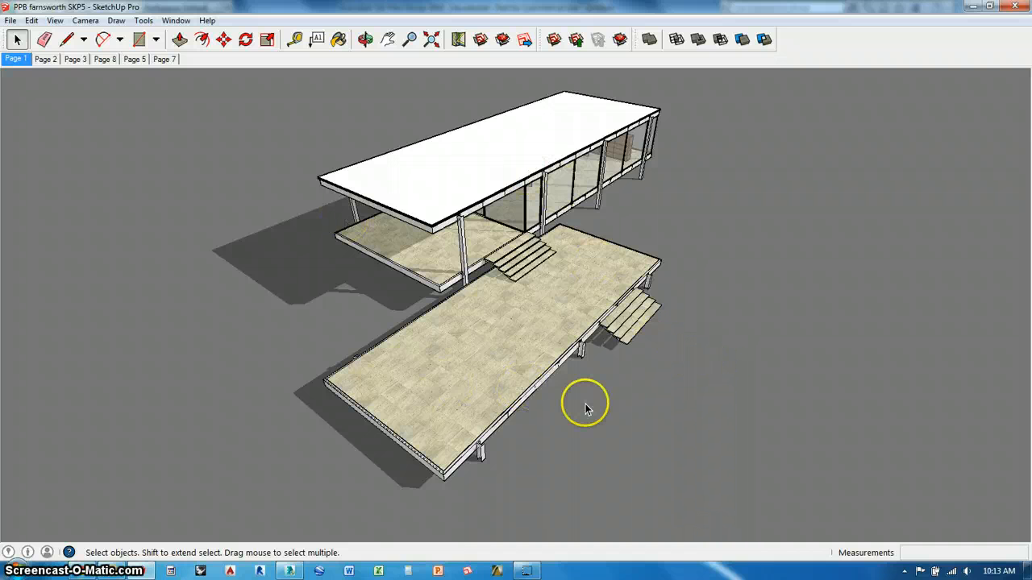
- Look over the house model, view the architectural visualization portfolio page in the browser, and return to the model
{"action": "middle_click_drag", "start_coordinate": [515, 262], "coordinate": [532, 320]}
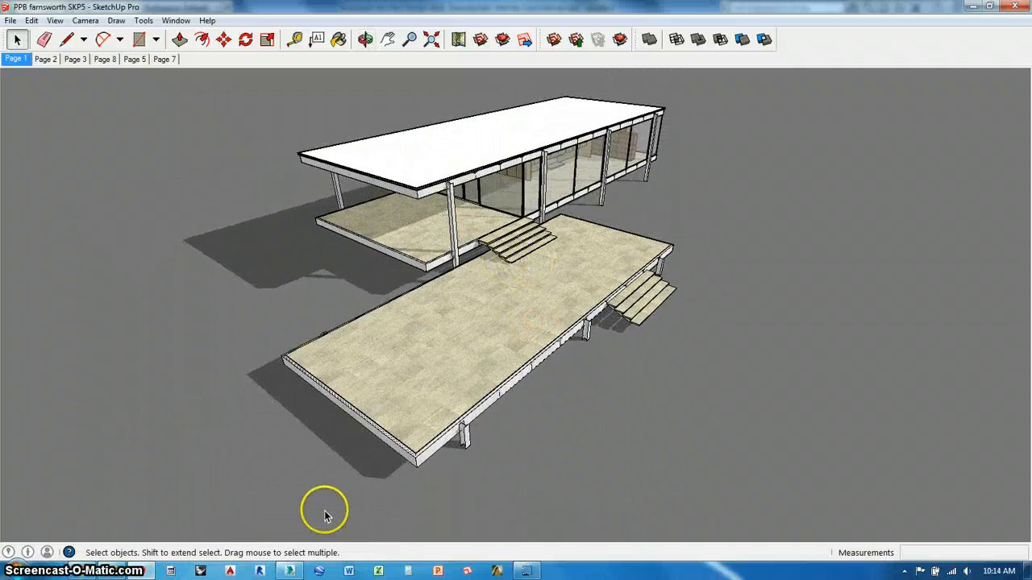
{"action": "left_click", "coordinate": [306, 454]}
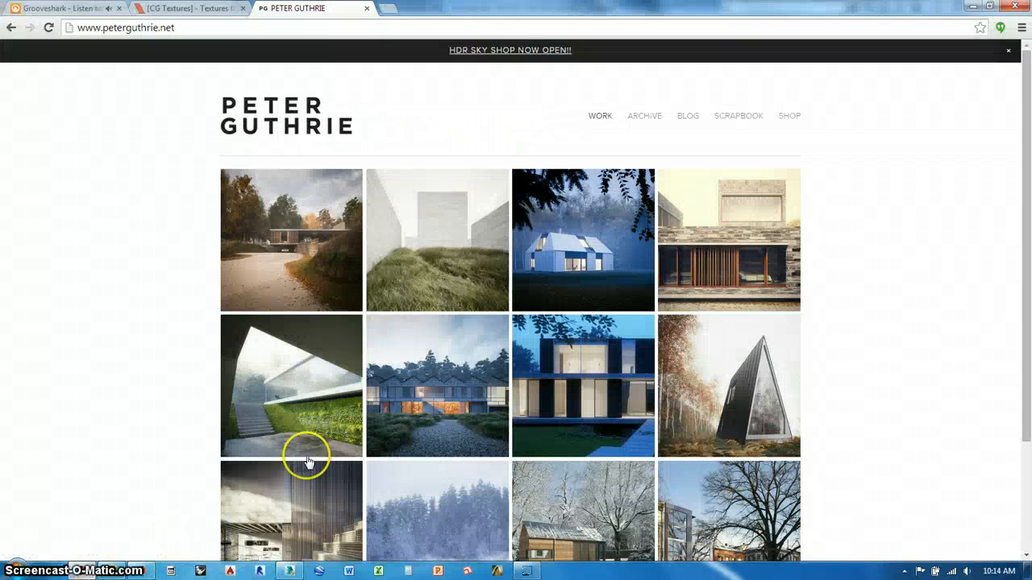
{"action": "scroll", "coordinate": [843, 417], "scroll_direction": "down", "scroll_amount": 3}
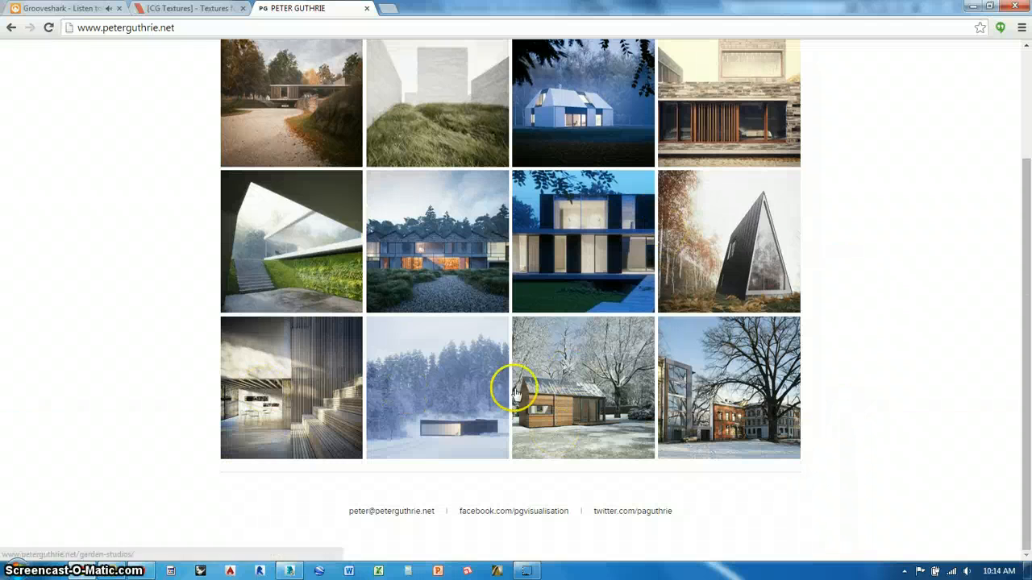
{"action": "left_click", "coordinate": [970, 8]}
{"action": "middle_click_drag", "start_coordinate": [454, 202], "coordinate": [501, 285]}
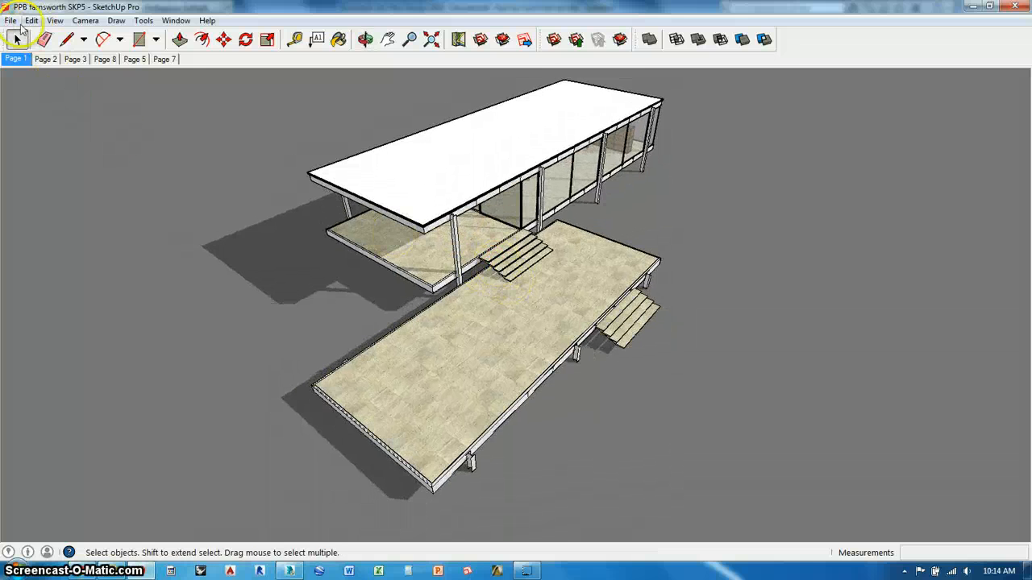
{"action": "left_click", "coordinate": [11, 21]}
{"action": "left_click", "coordinate": [55, 208]}
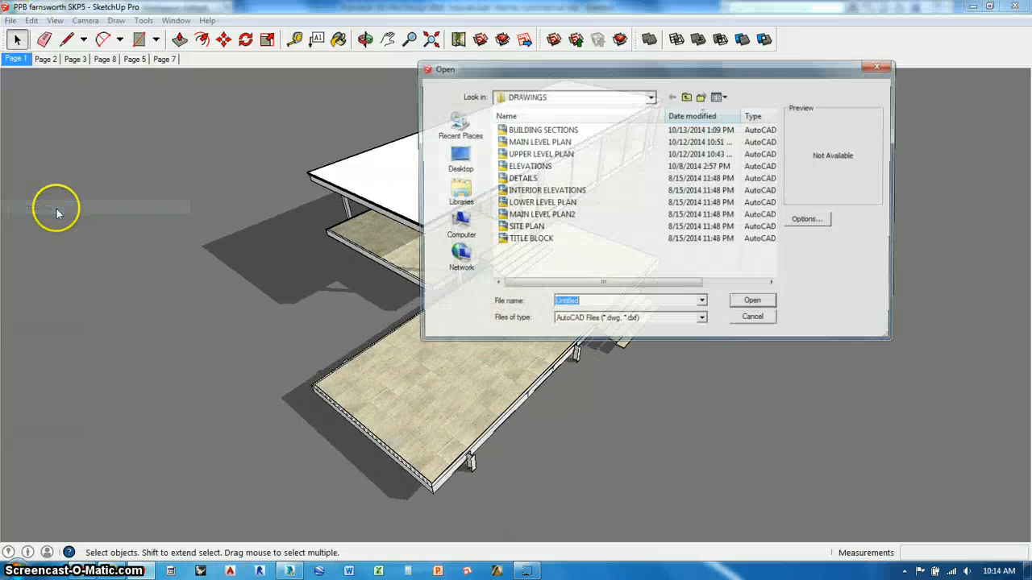
{"action": "left_click", "coordinate": [760, 299]}
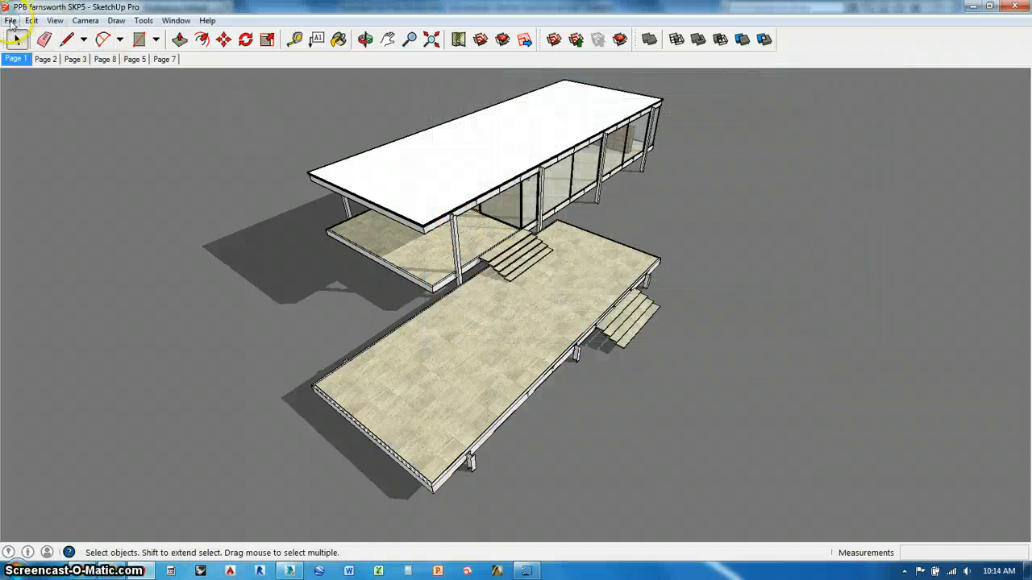
- Start a 3D model export as a 3DS file and accept the export options, with geometry by material and texture maps included
{"action": "left_click", "coordinate": [12, 20]}
{"action": "mouse_move", "coordinate": [32, 221]}
{"action": "left_click", "coordinate": [231, 222]}
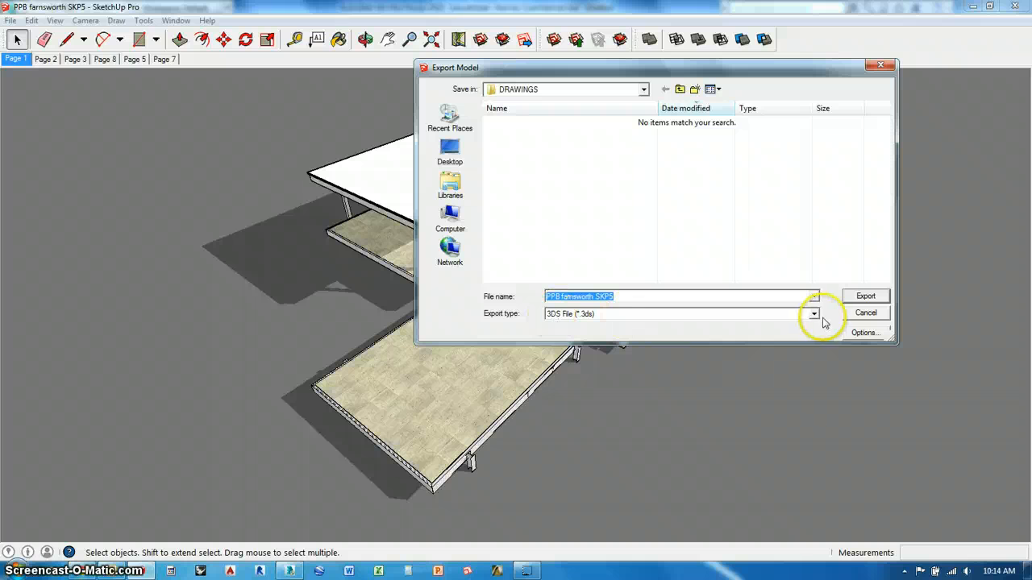
{"action": "left_click", "coordinate": [862, 333]}
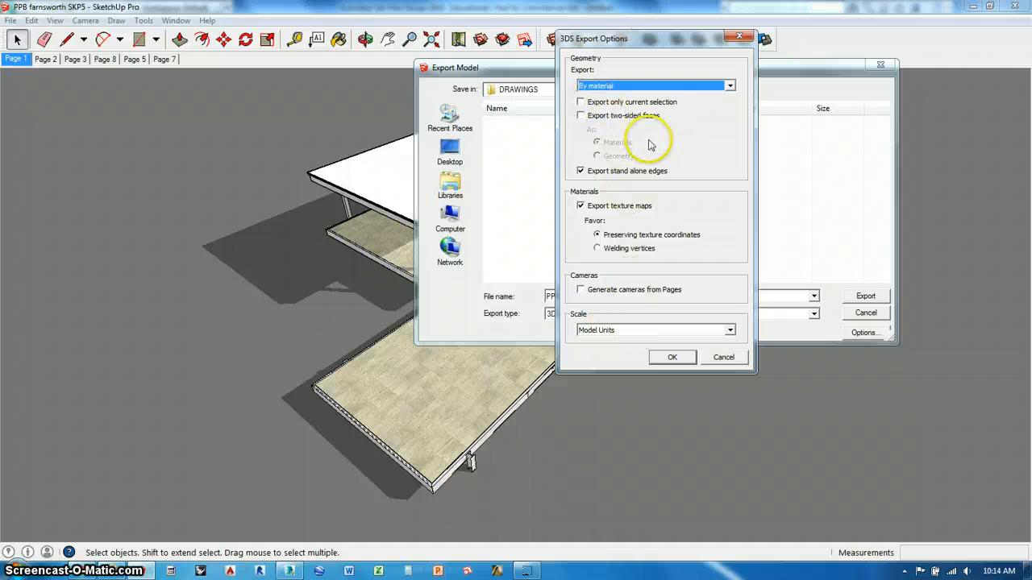
{"action": "left_click", "coordinate": [674, 358]}
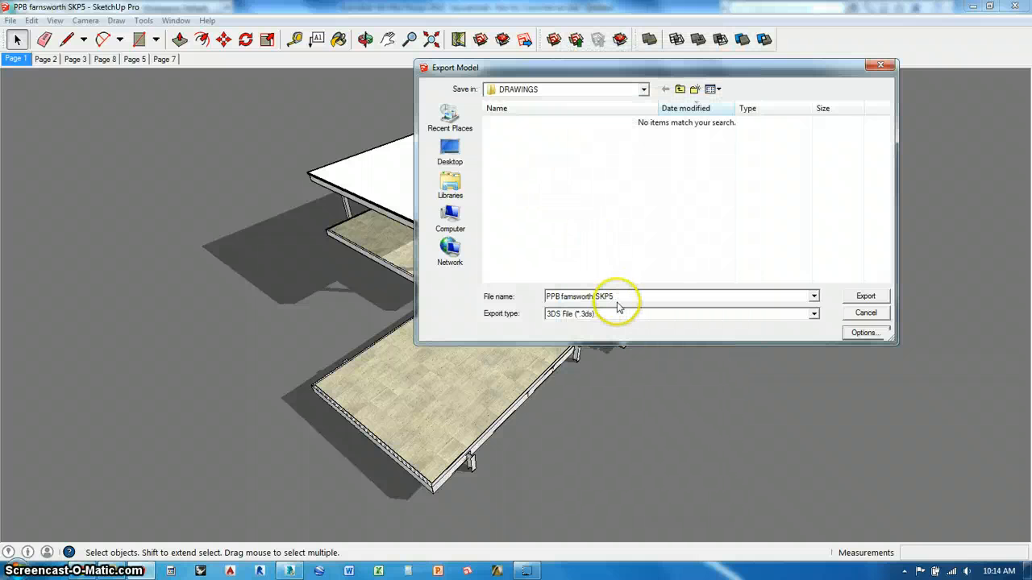
- Browse the VIZ folder on the Desktop and the 3dsMaxDesign folder in Documents as export locations
{"action": "left_click", "coordinate": [456, 157]}
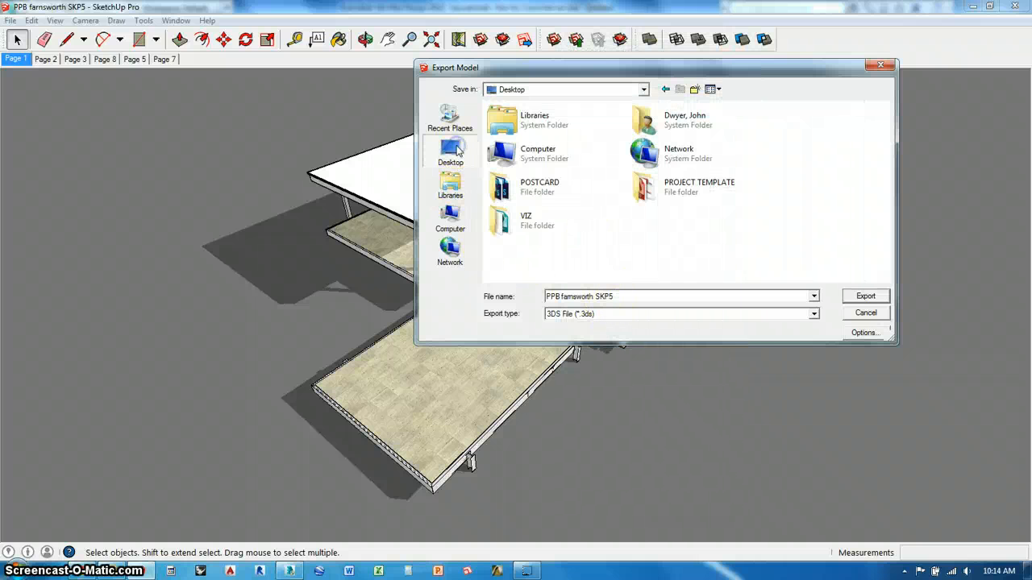
{"action": "double_click", "coordinate": [528, 217]}
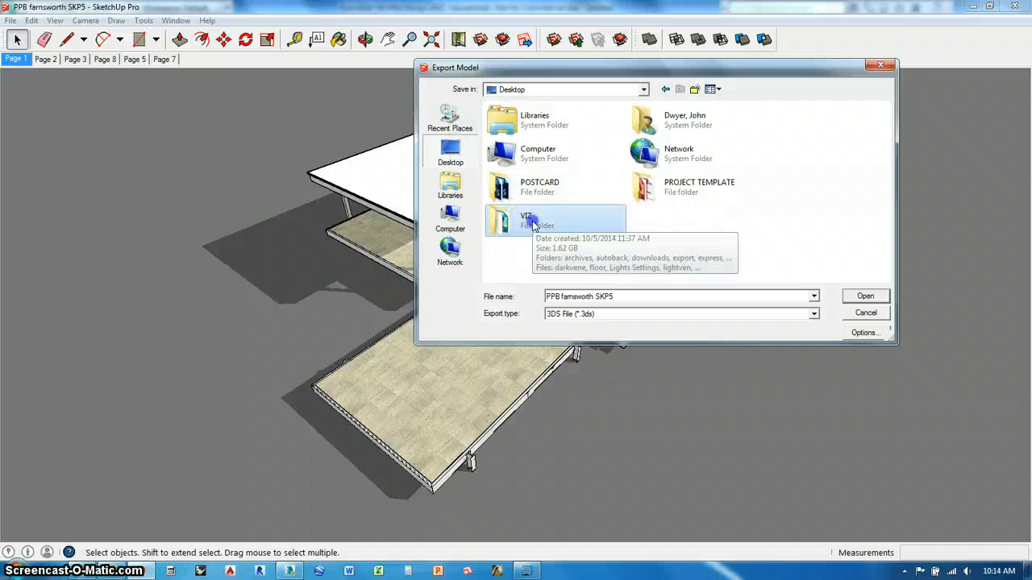
{"action": "scroll", "coordinate": [565, 201], "scroll_direction": "down", "scroll_amount": 1}
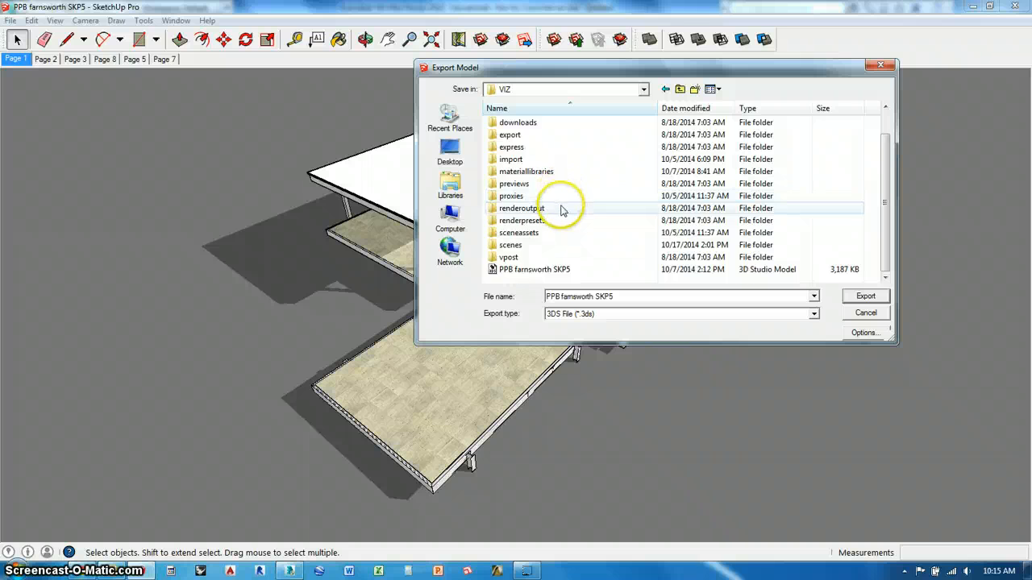
{"action": "scroll", "coordinate": [564, 197], "scroll_direction": "up", "scroll_amount": 1}
{"action": "left_click", "coordinate": [453, 190]}
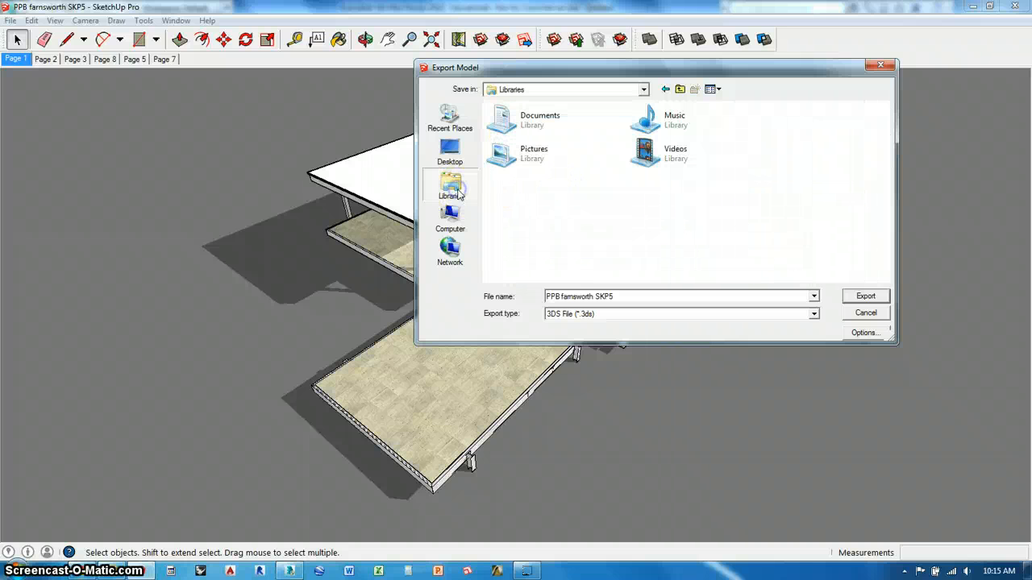
{"action": "double_click", "coordinate": [597, 122]}
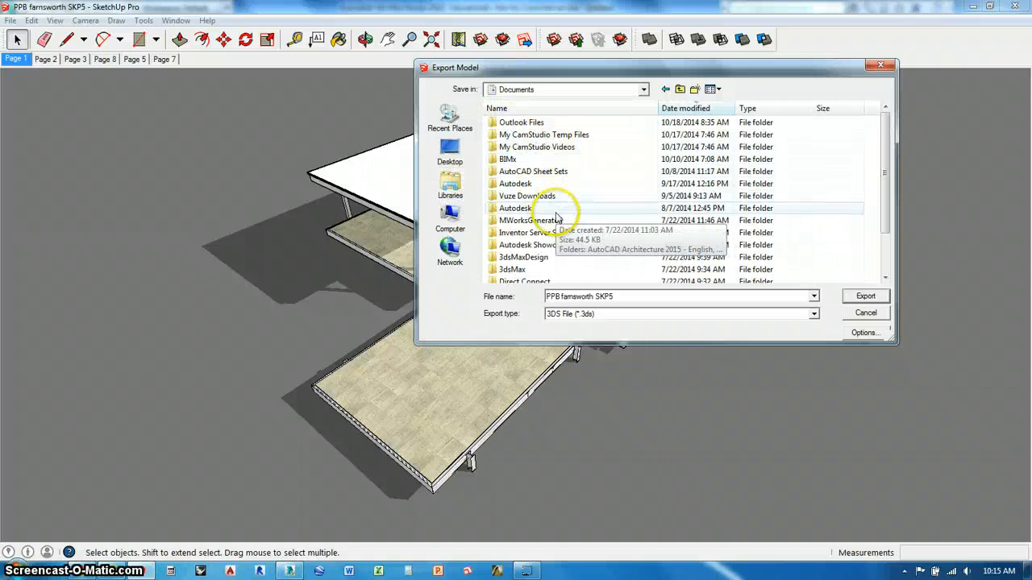
{"action": "double_click", "coordinate": [548, 257]}
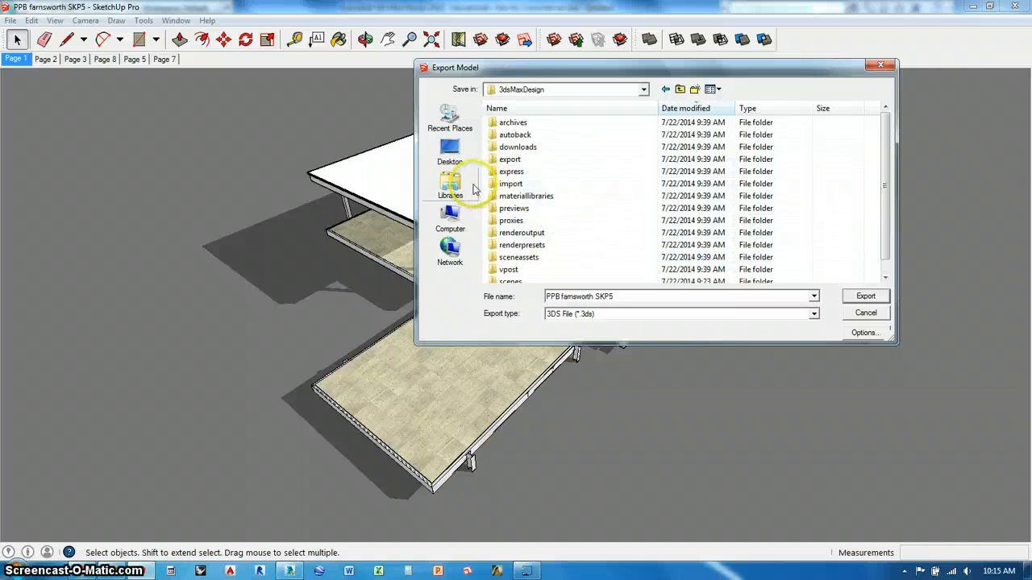
- Export the model as PPB farnsworth SKP5 in 3DS format into the Desktop's VIZ folder, replacing the existing file
{"action": "left_click", "coordinate": [450, 150]}
{"action": "double_click", "coordinate": [528, 224]}
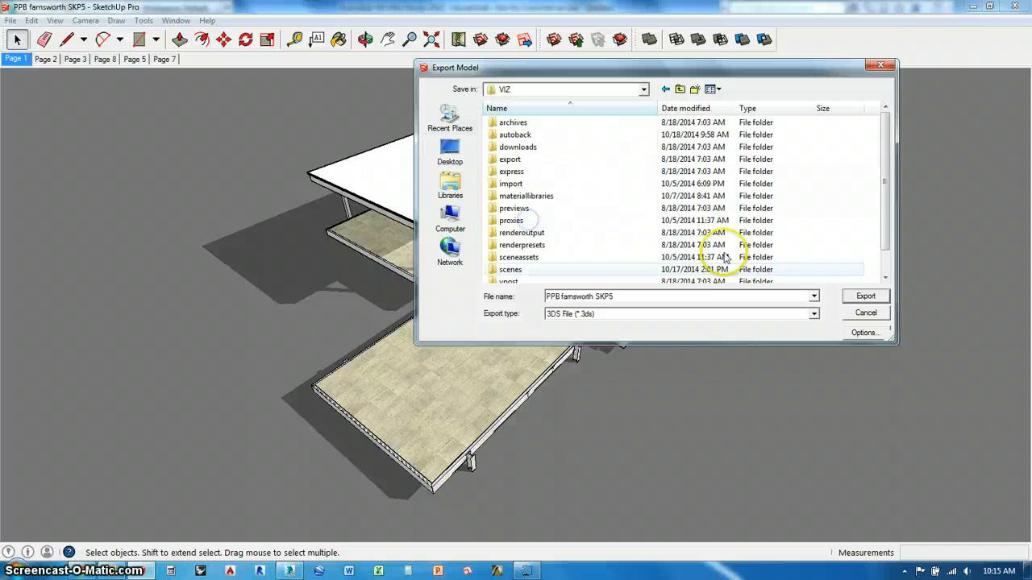
{"action": "scroll", "coordinate": [554, 211], "scroll_direction": "down", "scroll_amount": 1}
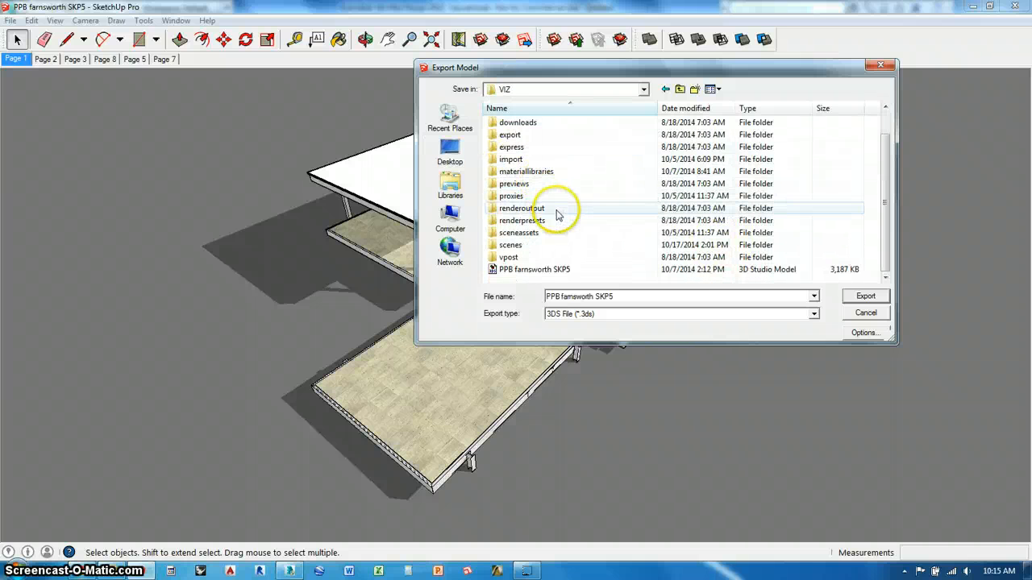
{"action": "scroll", "coordinate": [563, 212], "scroll_direction": "up", "scroll_amount": 1}
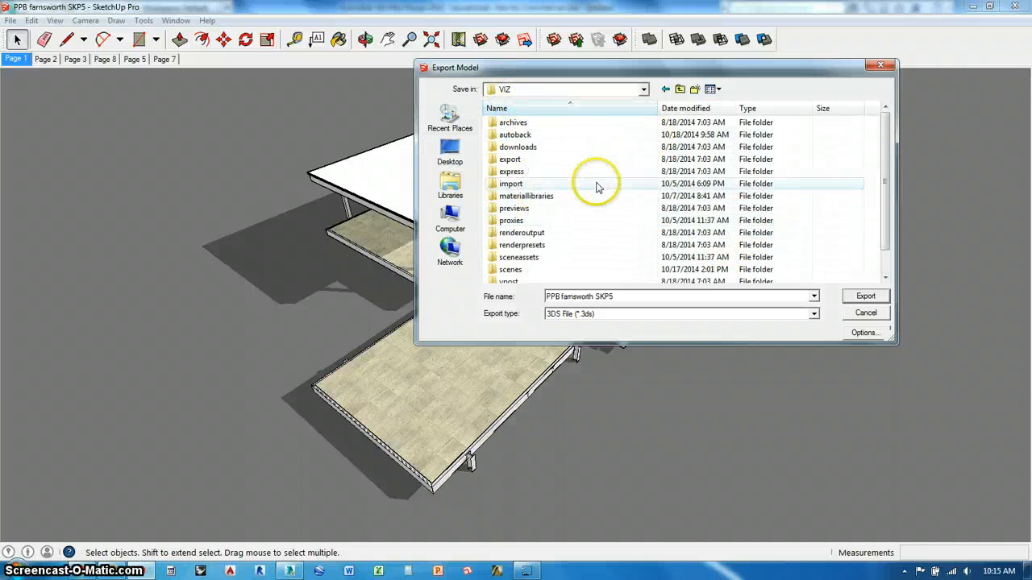
{"action": "scroll", "coordinate": [597, 187], "scroll_direction": "down", "scroll_amount": 1}
{"action": "scroll", "coordinate": [585, 161], "scroll_direction": "up", "scroll_amount": 1}
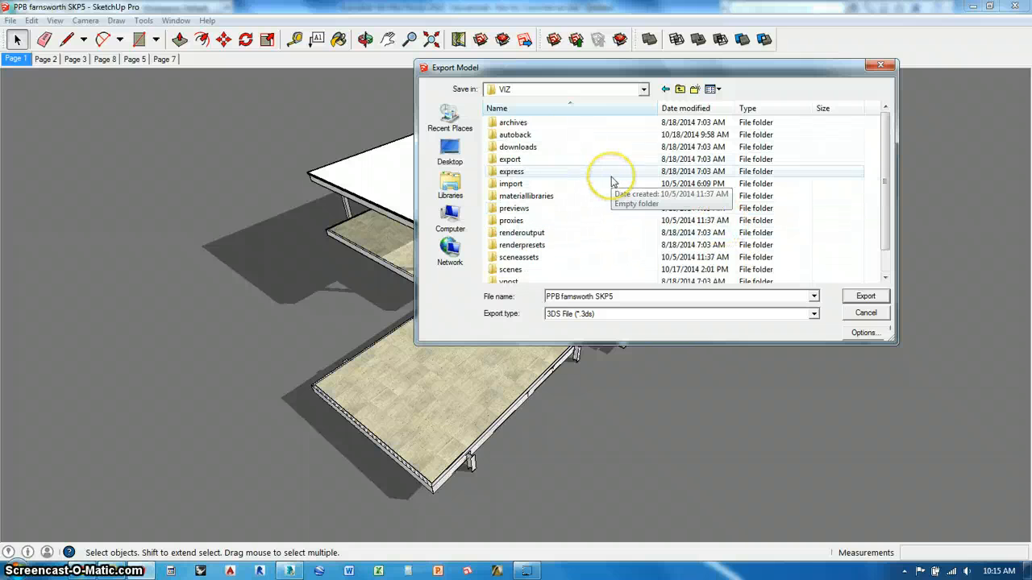
{"action": "scroll", "coordinate": [611, 182], "scroll_direction": "down", "scroll_amount": 1}
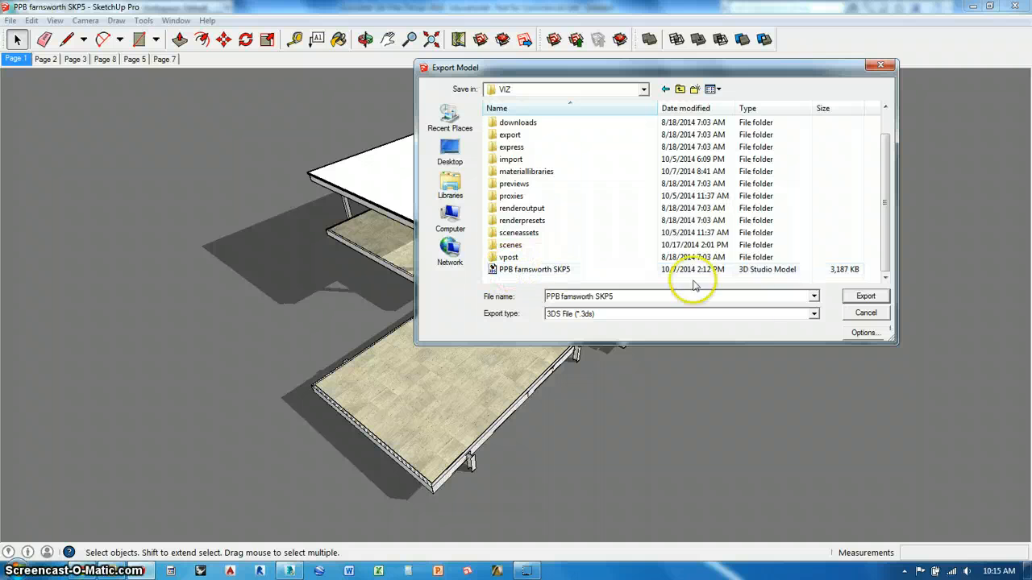
{"action": "left_click", "coordinate": [864, 296]}
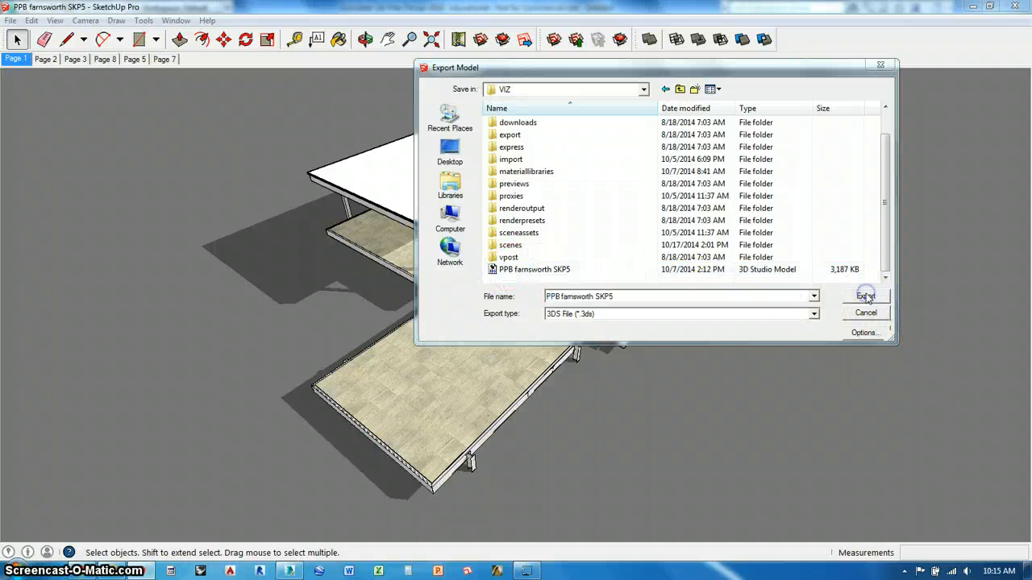
{"action": "left_click", "coordinate": [550, 291]}
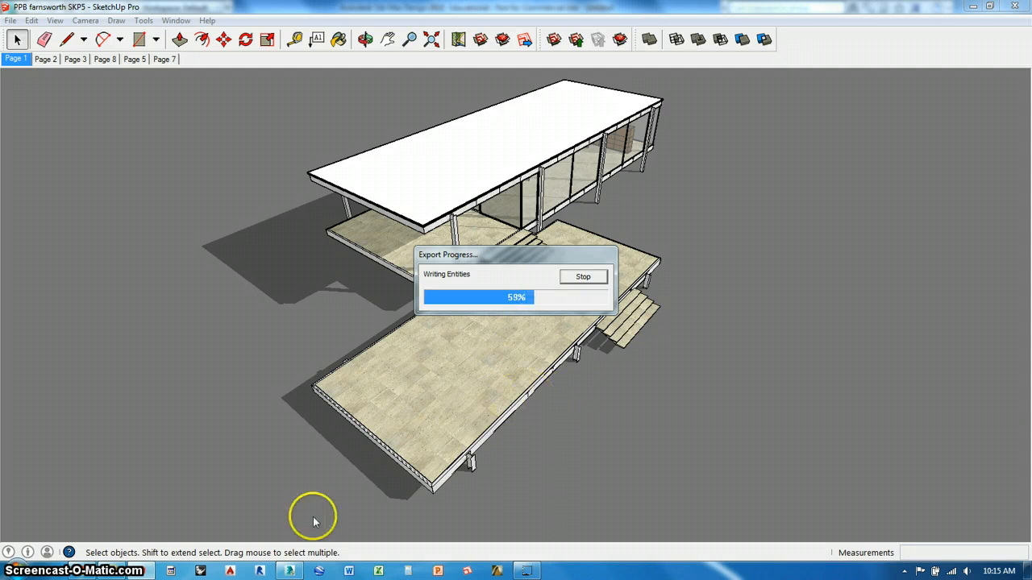
- Switch to 3ds Max Design and start opening an existing scene file, discarding the untitled scene's changes
{"action": "left_click", "coordinate": [297, 571]}
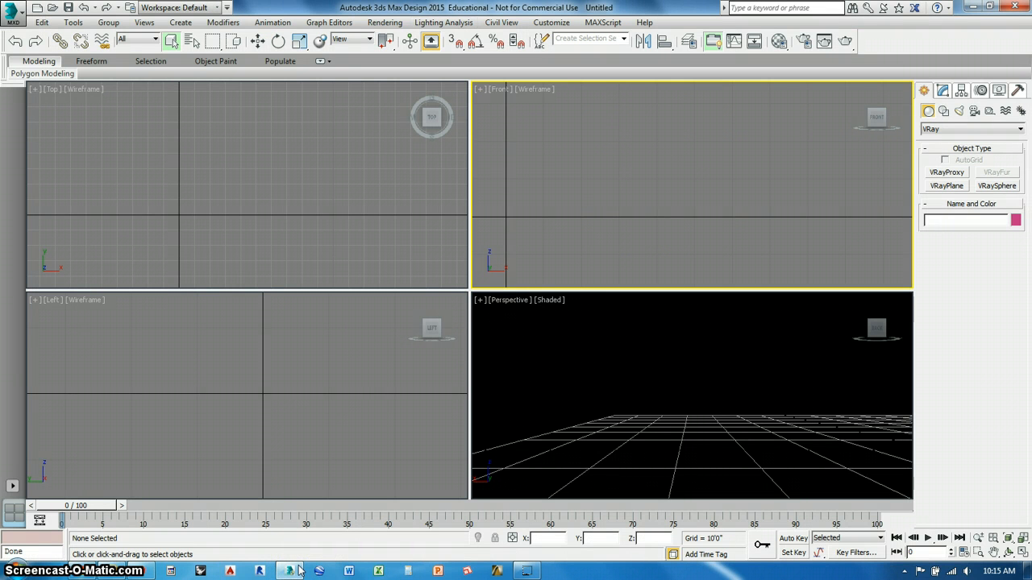
{"action": "left_click", "coordinate": [11, 12]}
{"action": "mouse_move", "coordinate": [81, 100]}
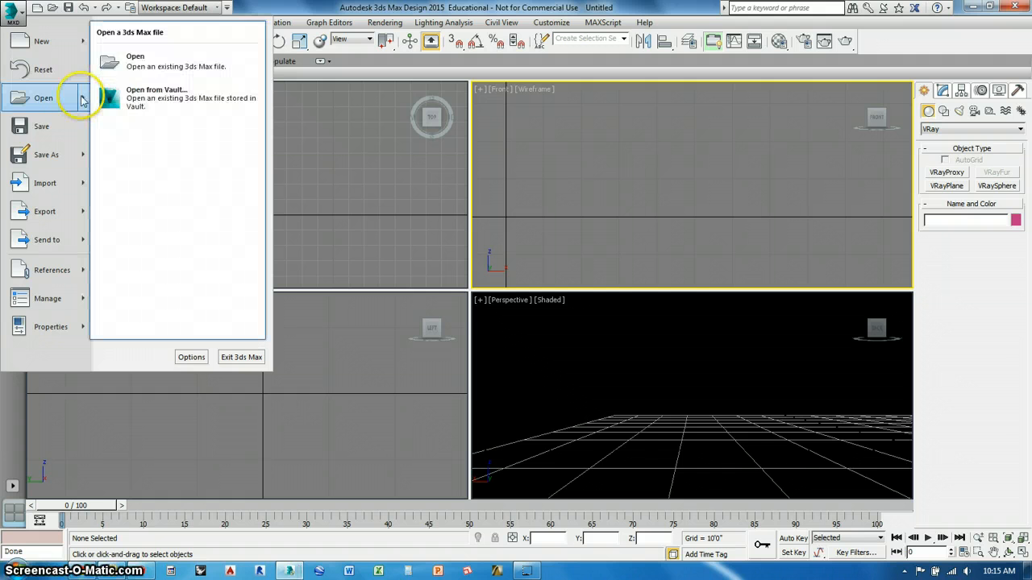
{"action": "left_click", "coordinate": [125, 63]}
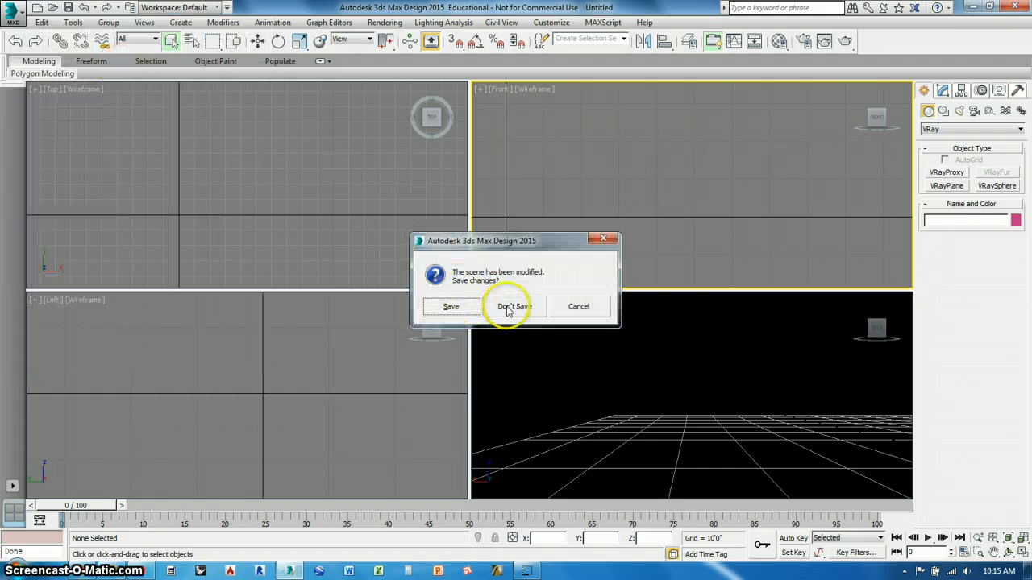
{"action": "left_click", "coordinate": [508, 309]}
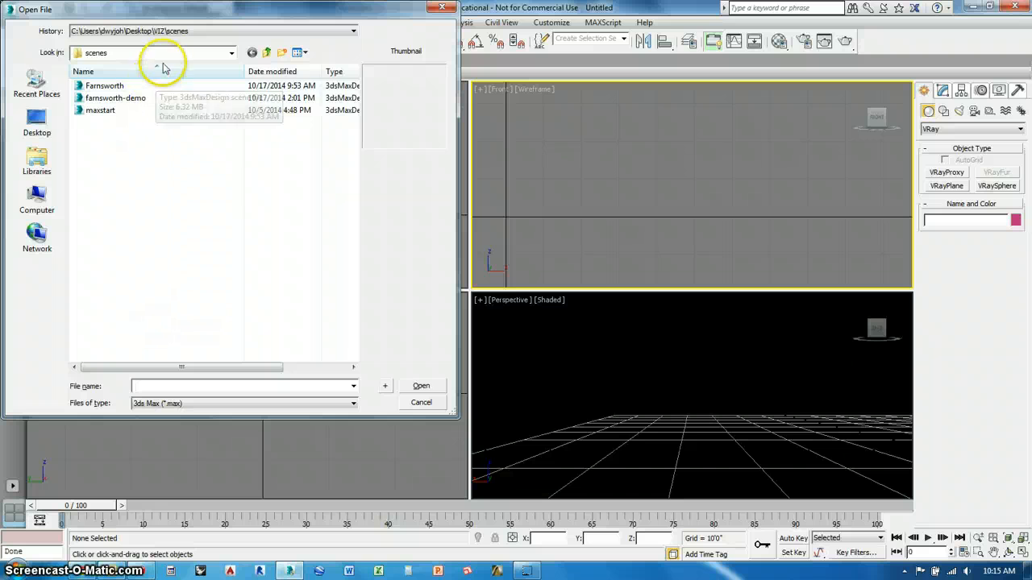
- Open the maxstart scene from the scenes folder inside the Desktop's VIZ folder and make the camera viewport active
{"action": "left_click", "coordinate": [173, 52]}
{"action": "left_click", "coordinate": [36, 120]}
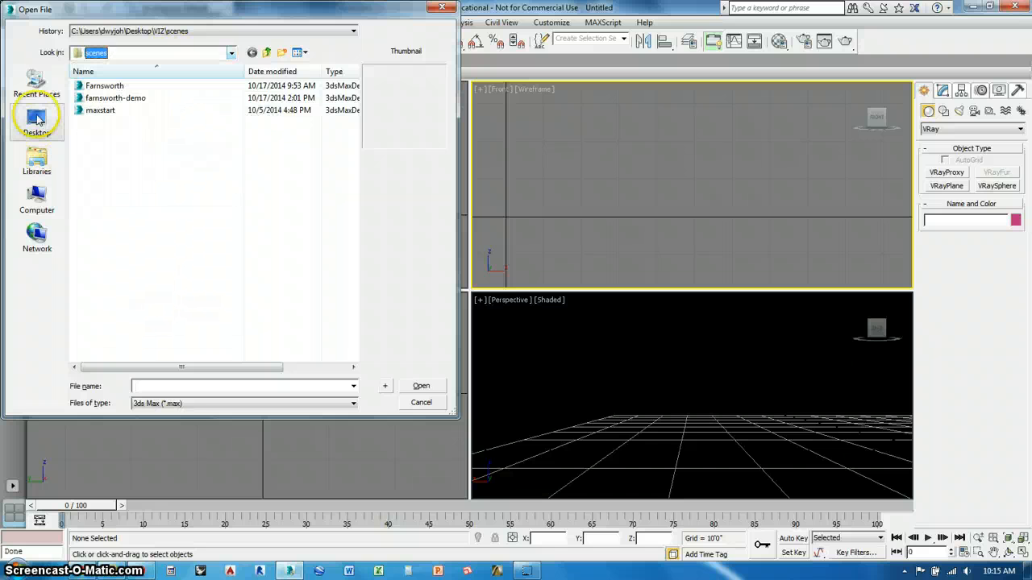
{"action": "double_click", "coordinate": [127, 188]}
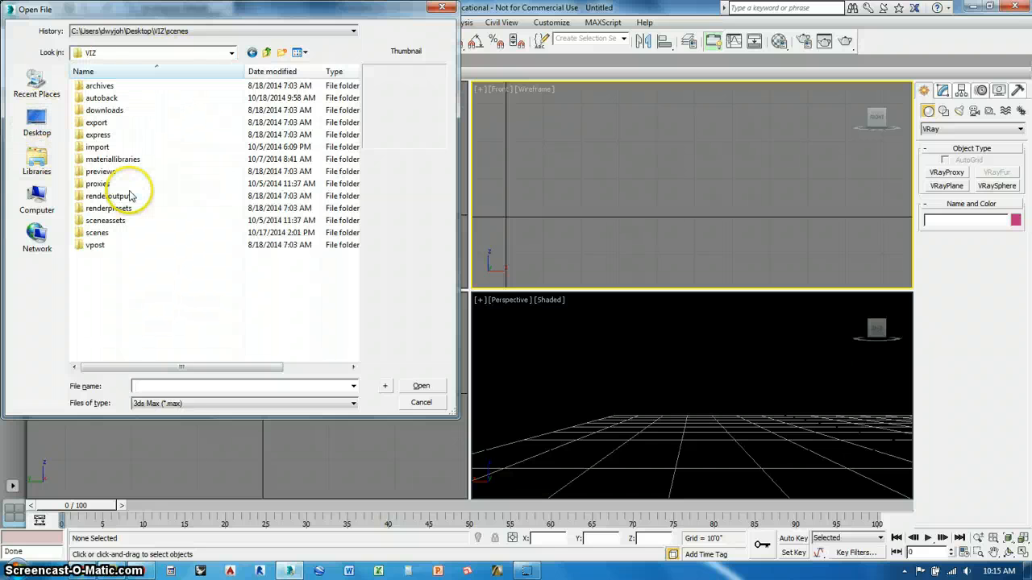
{"action": "double_click", "coordinate": [112, 234]}
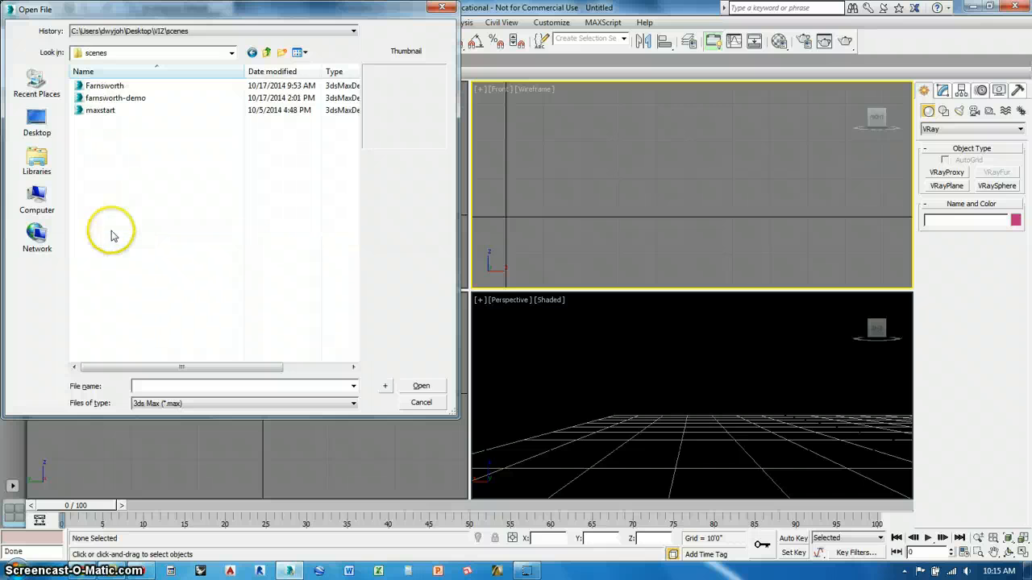
{"action": "left_click", "coordinate": [95, 112]}
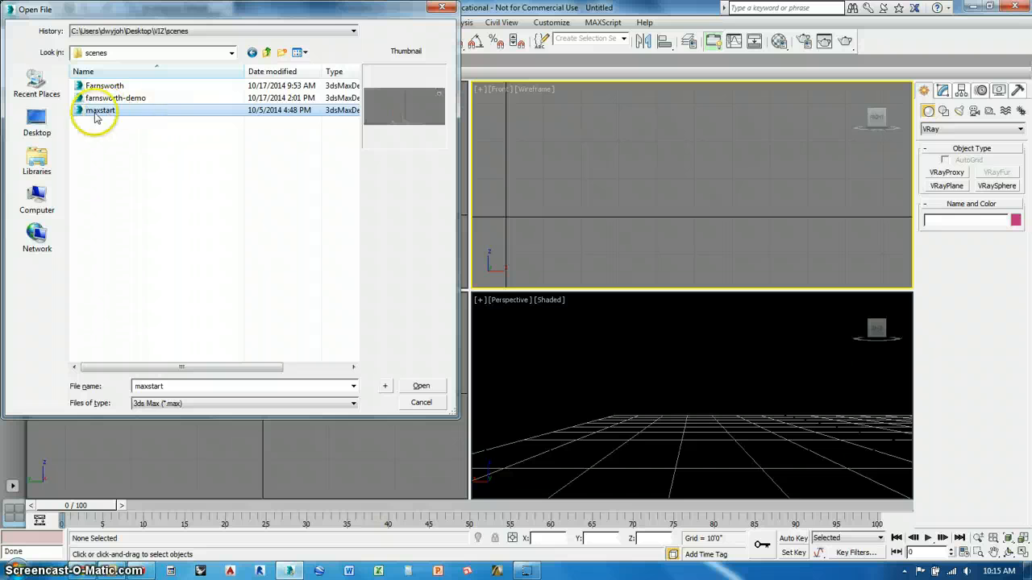
{"action": "left_click", "coordinate": [418, 386]}
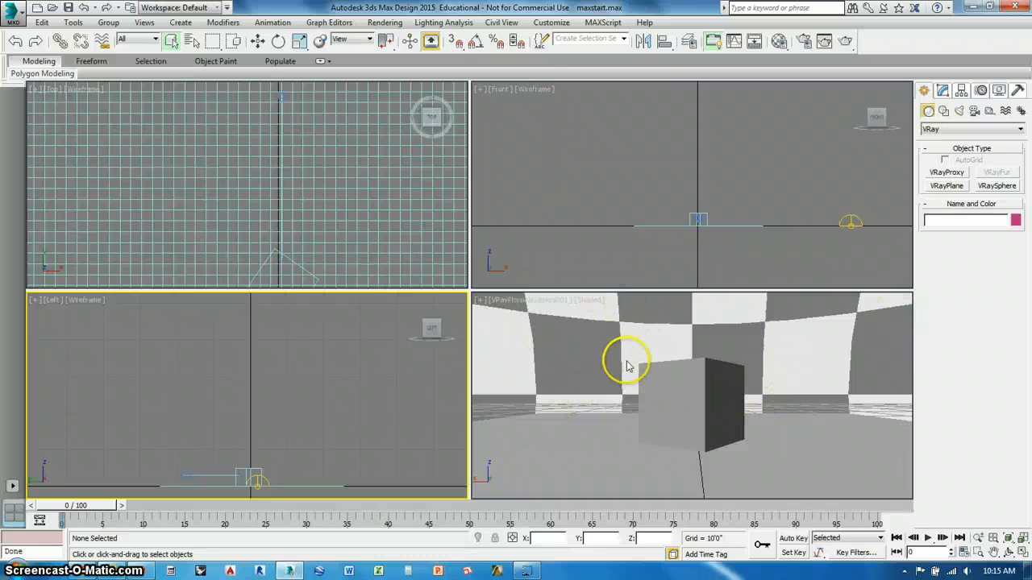
{"action": "left_click", "coordinate": [553, 338]}
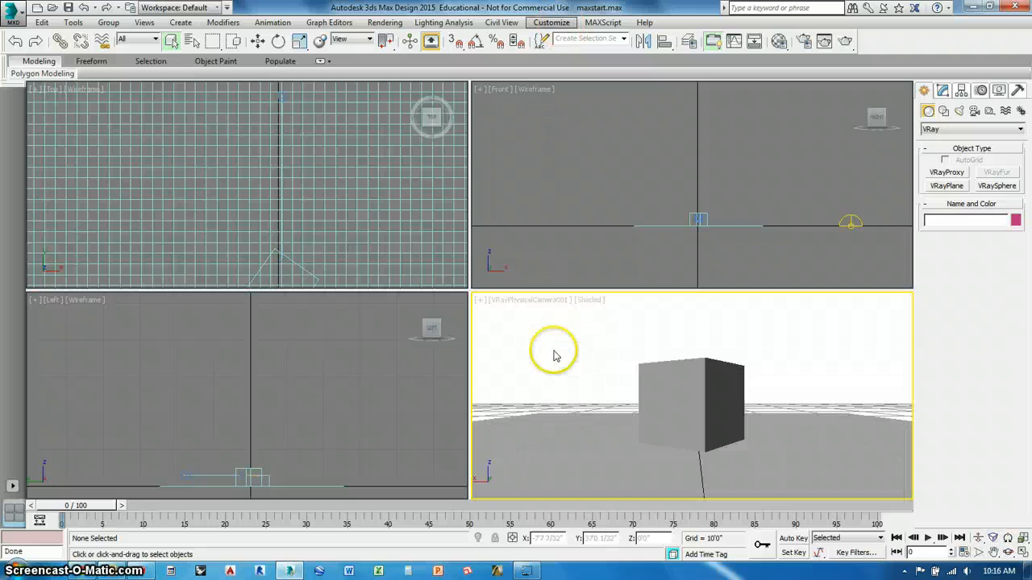
- Check in the file handling preferences that Convert local file paths to Relative is enabled, and accept the settings
{"action": "left_click", "coordinate": [552, 22]}
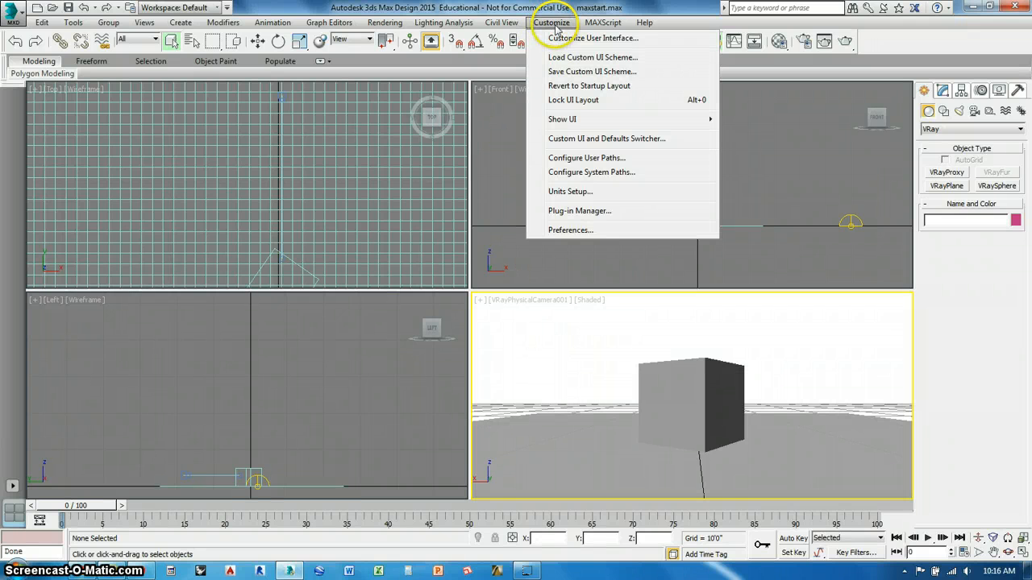
{"action": "left_click", "coordinate": [569, 233]}
{"action": "left_click", "coordinate": [382, 113]}
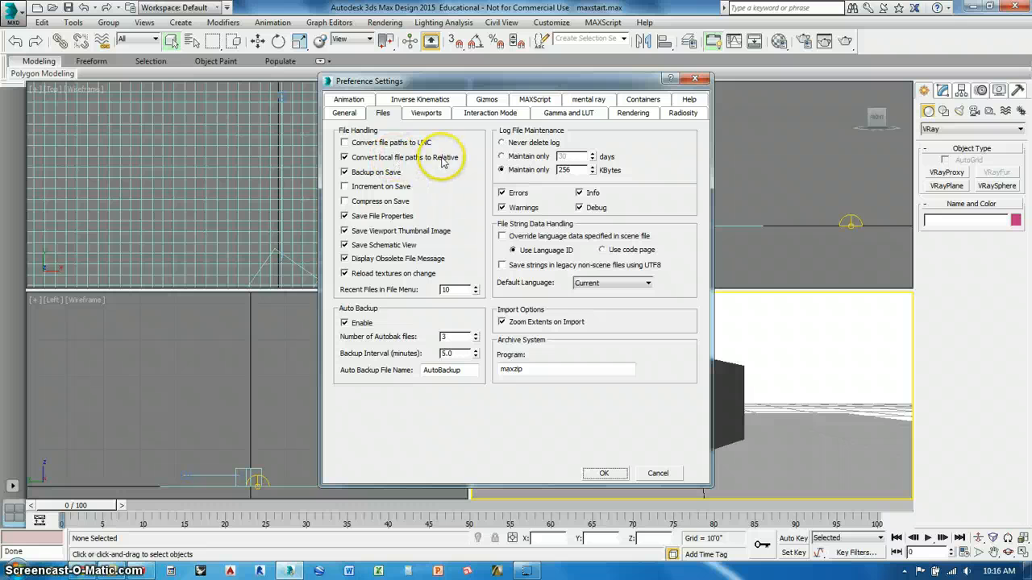
{"action": "left_click", "coordinate": [601, 473]}
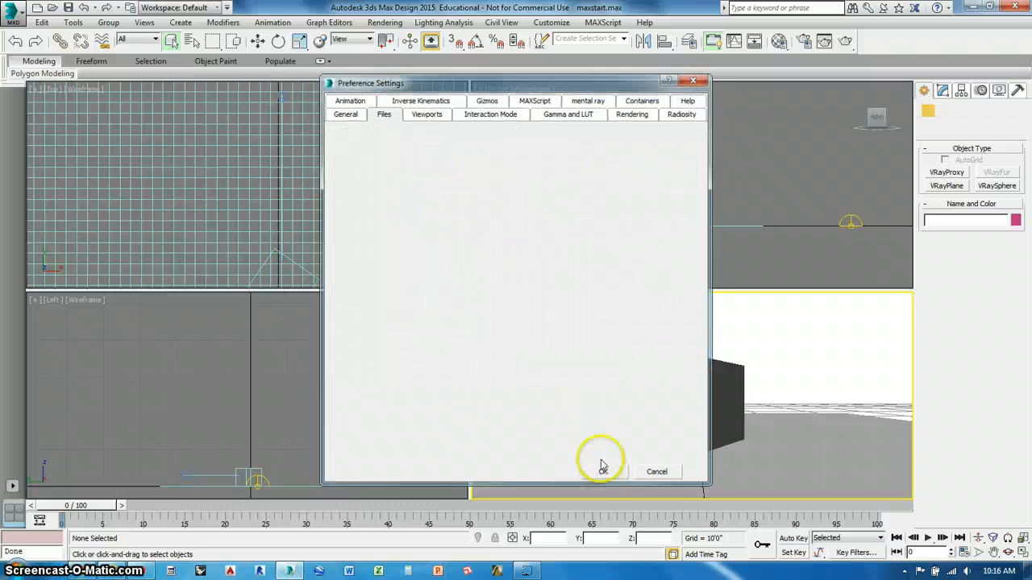
- Set the project folder in the user paths to the VIZ folder on the Desktop
{"action": "left_click", "coordinate": [556, 24]}
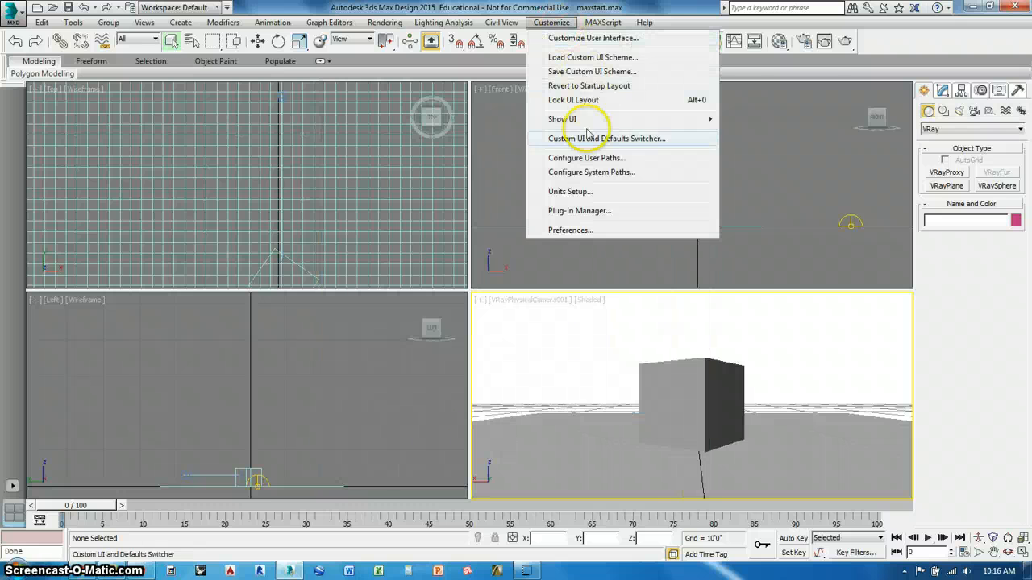
{"action": "left_click", "coordinate": [582, 159]}
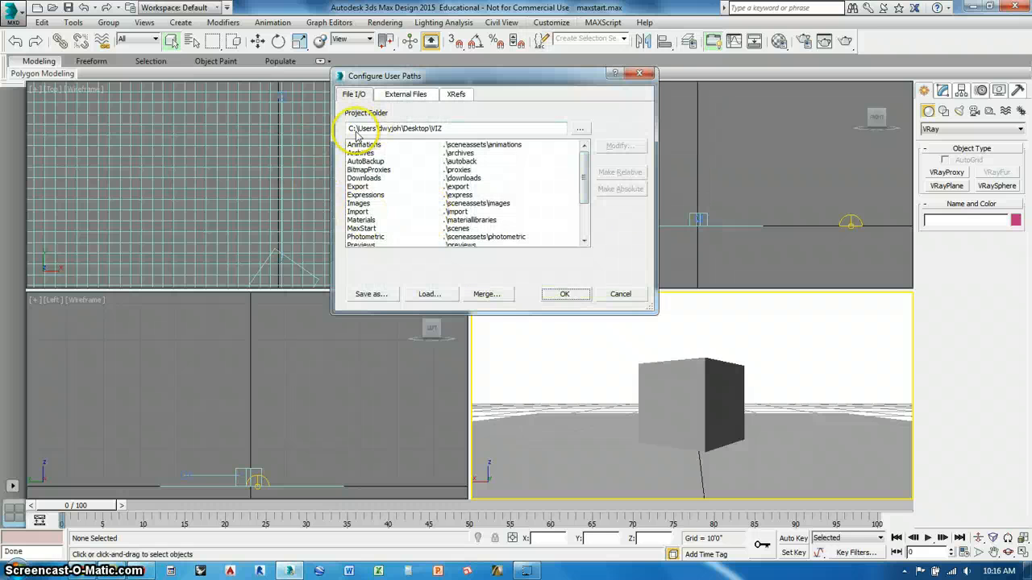
{"action": "left_click", "coordinate": [580, 129]}
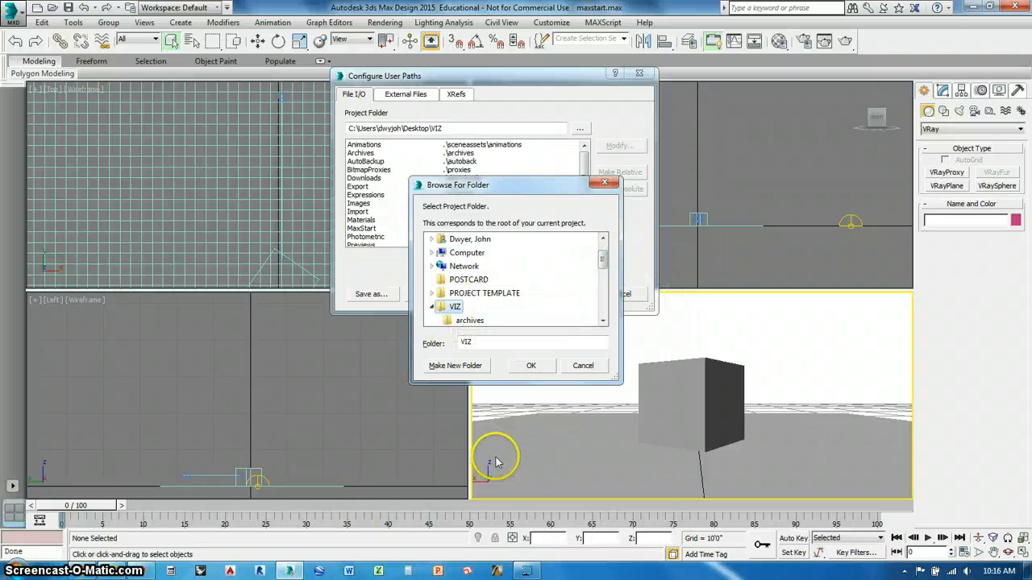
{"action": "left_click", "coordinate": [531, 365]}
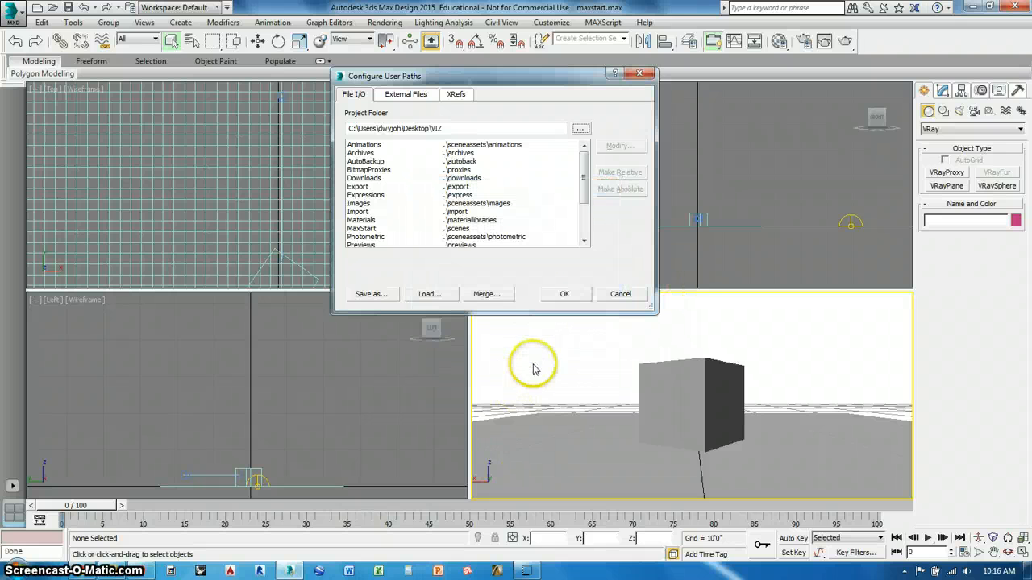
- Delete every path in the External Files list of the user path configuration
{"action": "left_click", "coordinate": [414, 95]}
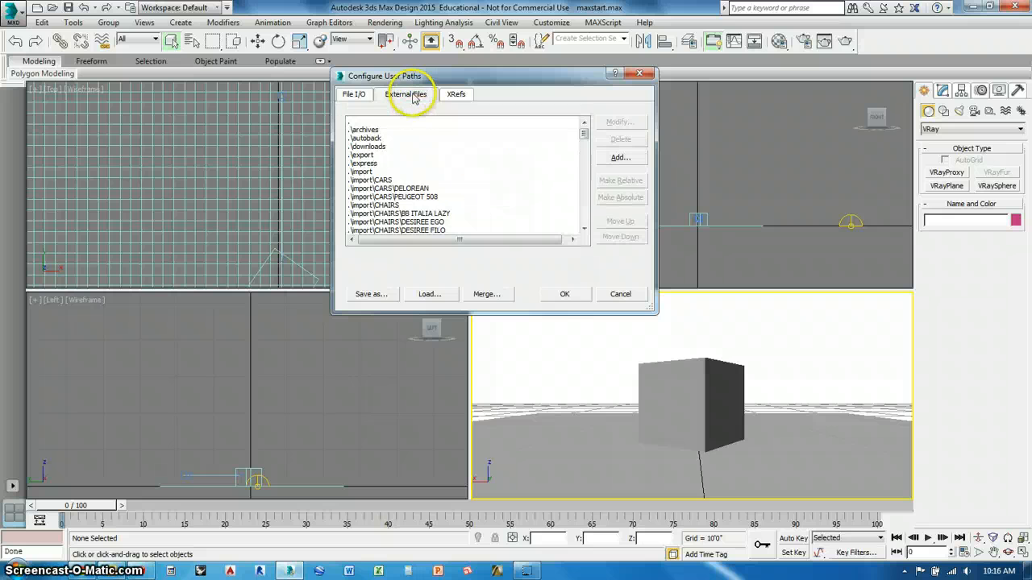
{"action": "left_click", "coordinate": [378, 122]}
{"action": "left_click_drag", "start_coordinate": [583, 133], "coordinate": [362, 239]}
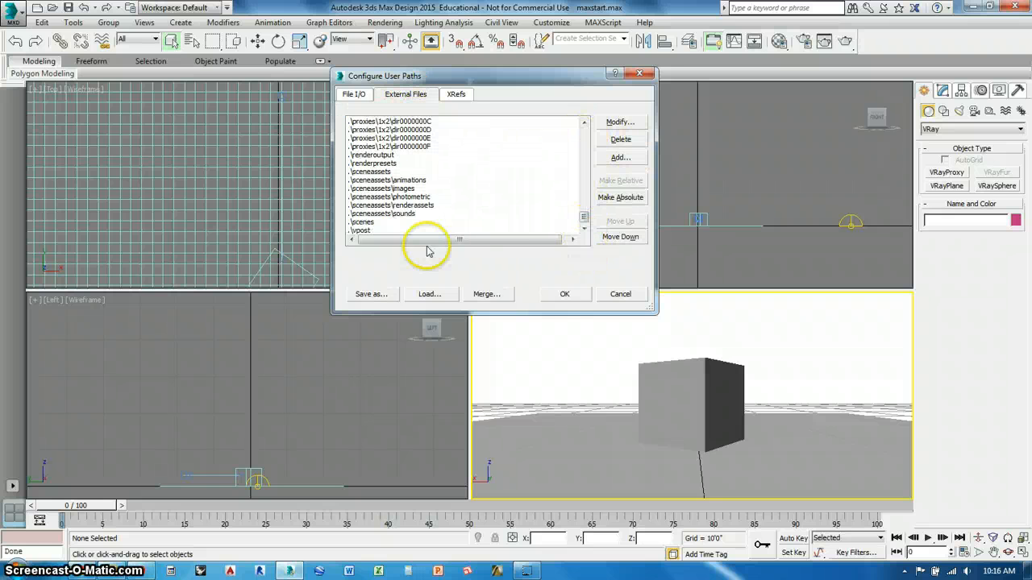
{"action": "left_click", "coordinate": [403, 232], "text": "shift"}
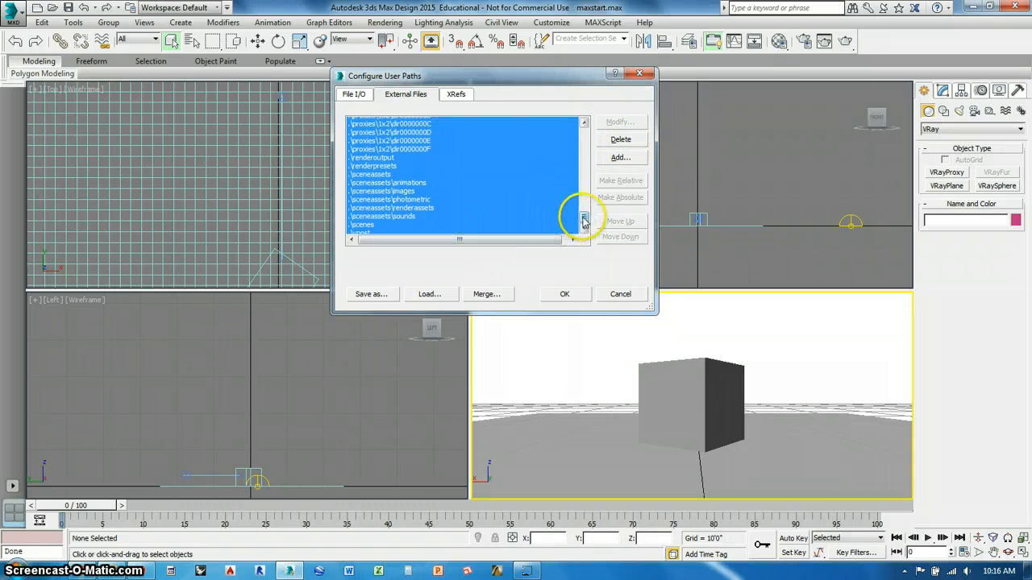
{"action": "left_click_drag", "start_coordinate": [580, 215], "coordinate": [530, 234]}
{"action": "left_click", "coordinate": [462, 127]}
{"action": "left_click", "coordinate": [390, 230], "text": "shift"}
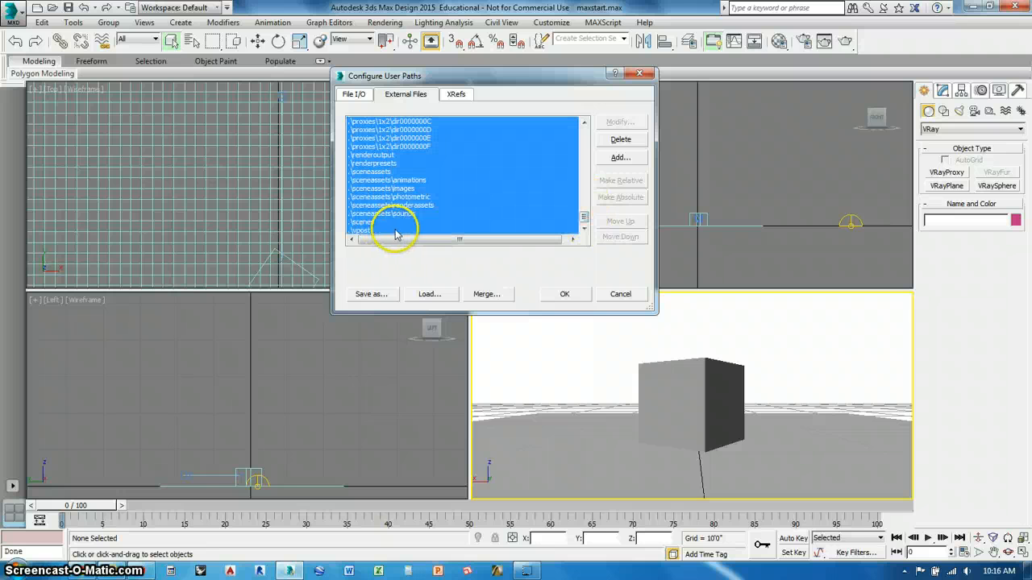
{"action": "left_click", "coordinate": [619, 140]}
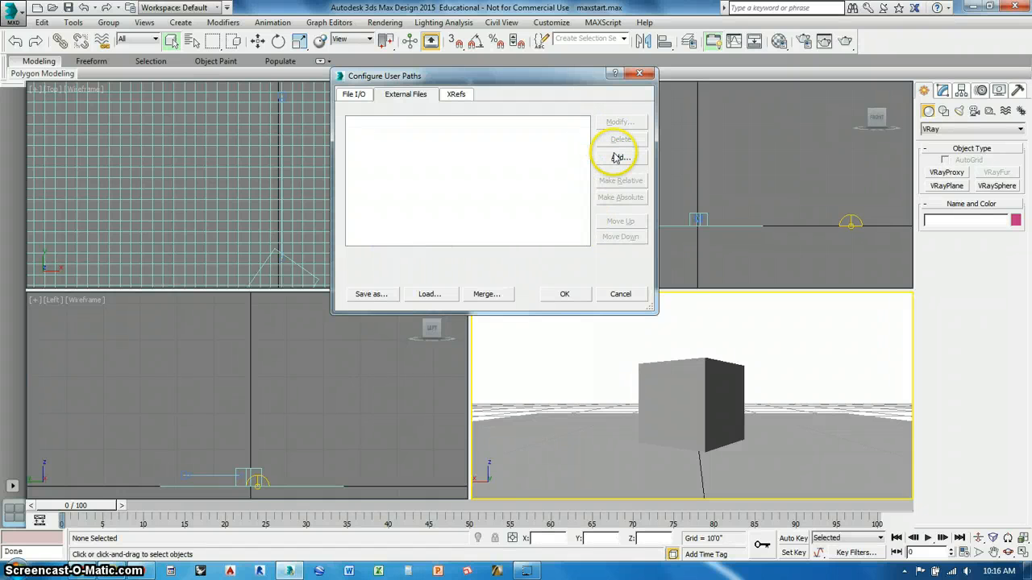
- Add the Desktop's VIZ folder with Add Subpaths enabled as an external files path and accept the user path configuration
{"action": "left_click", "coordinate": [617, 157]}
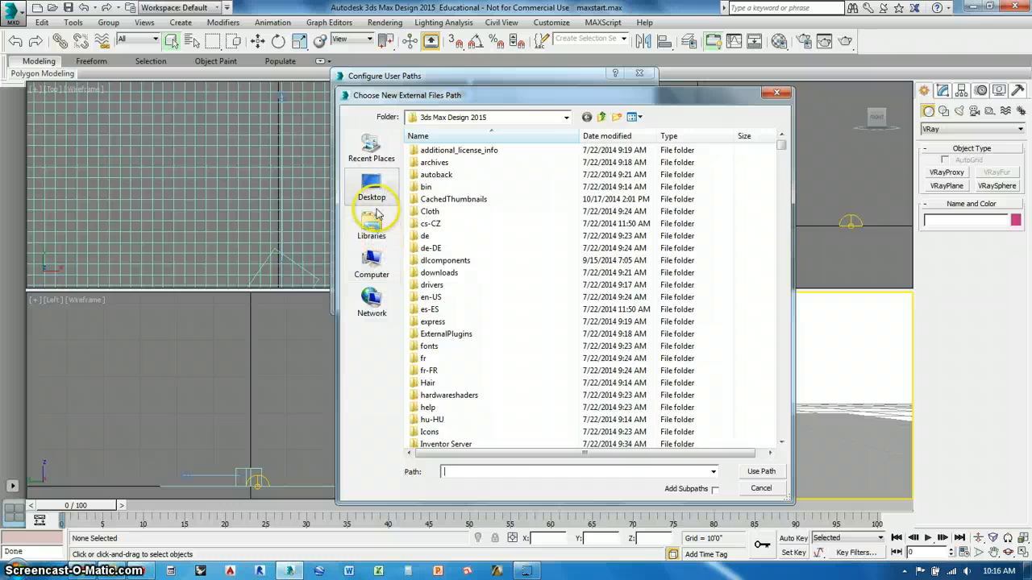
{"action": "left_click", "coordinate": [372, 190]}
{"action": "left_click", "coordinate": [451, 250]}
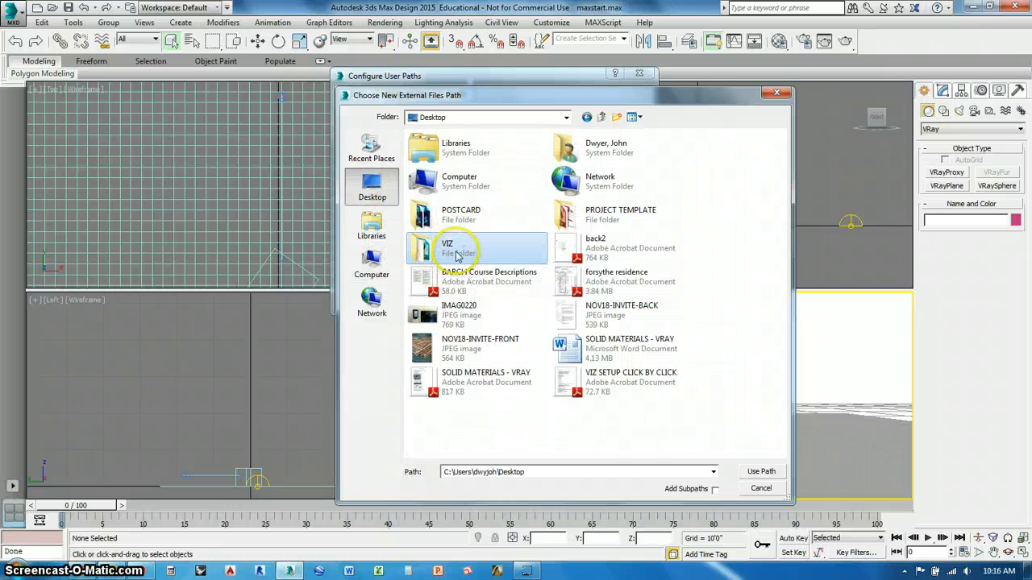
{"action": "left_click", "coordinate": [714, 489]}
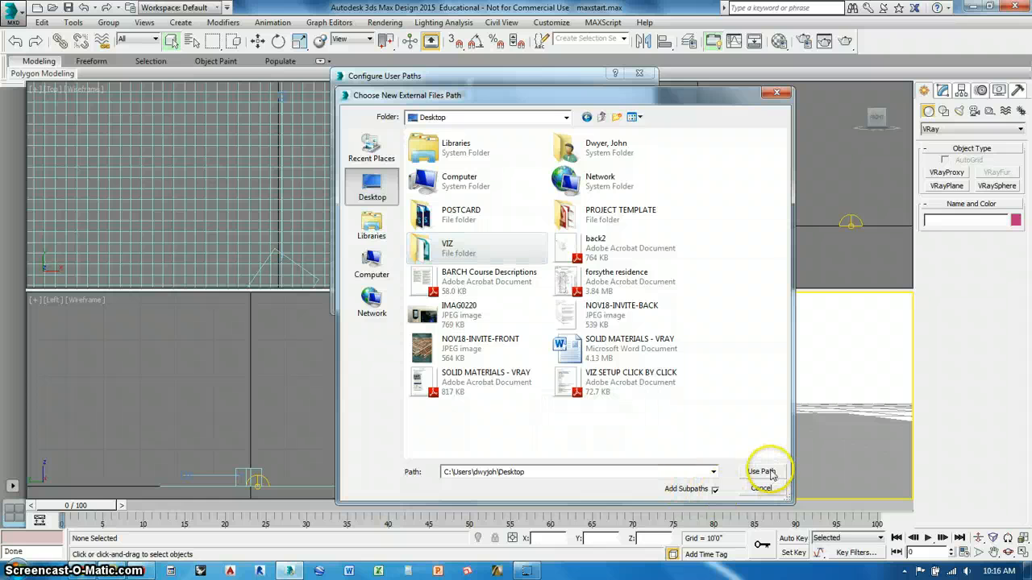
{"action": "left_click", "coordinate": [761, 471]}
{"action": "left_click", "coordinate": [757, 473]}
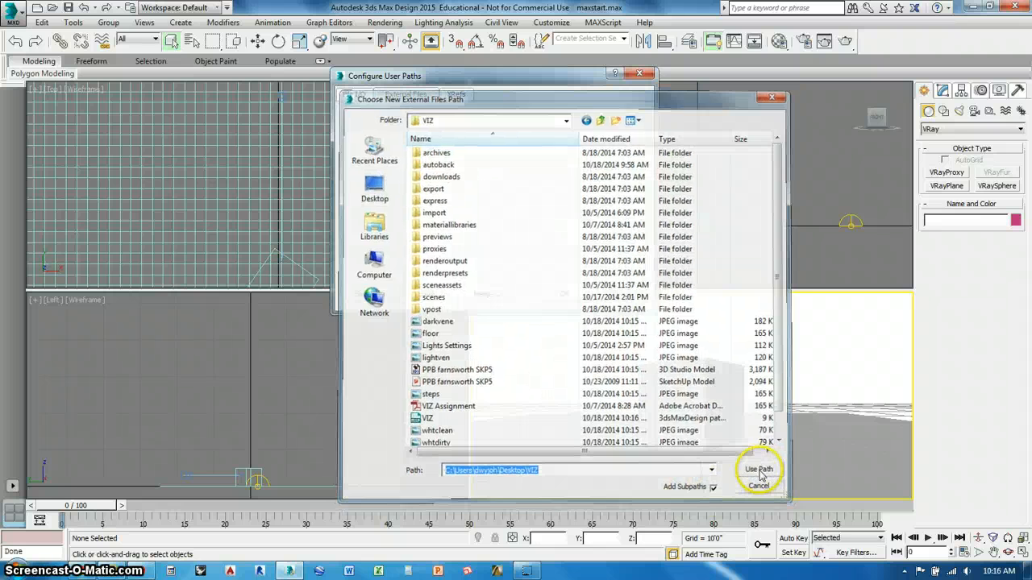
{"action": "left_click", "coordinate": [562, 295]}
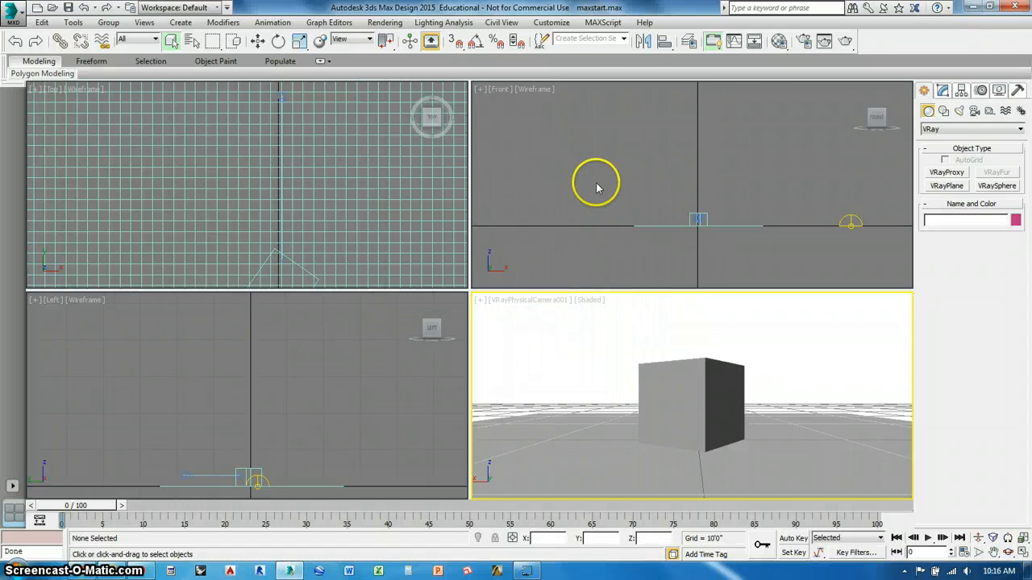
- Run a test production render of the camera view and close the render and V-Ray messages windows
{"action": "left_click", "coordinate": [846, 43]}
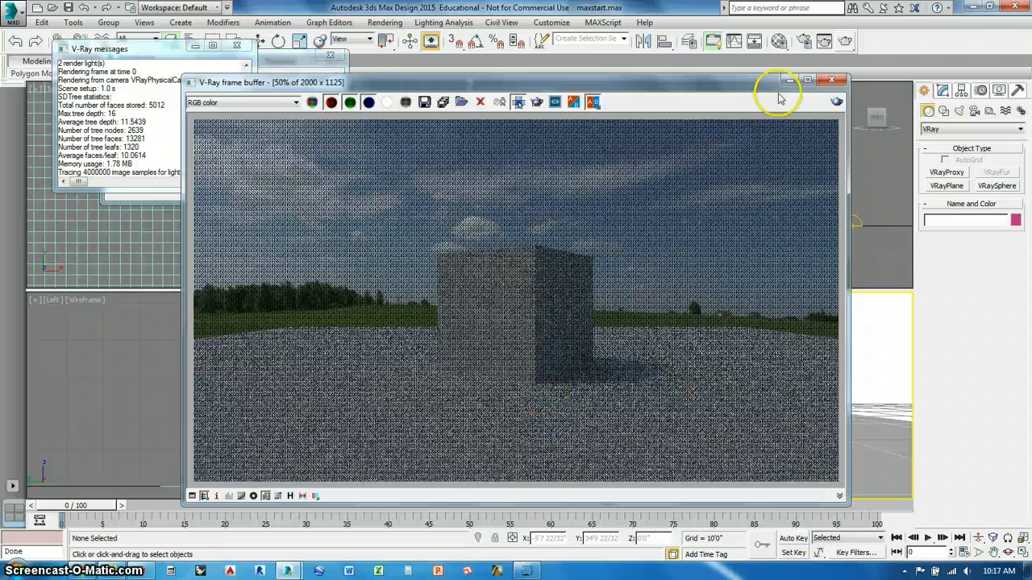
{"action": "left_click", "coordinate": [832, 79]}
{"action": "left_click", "coordinate": [315, 78]}
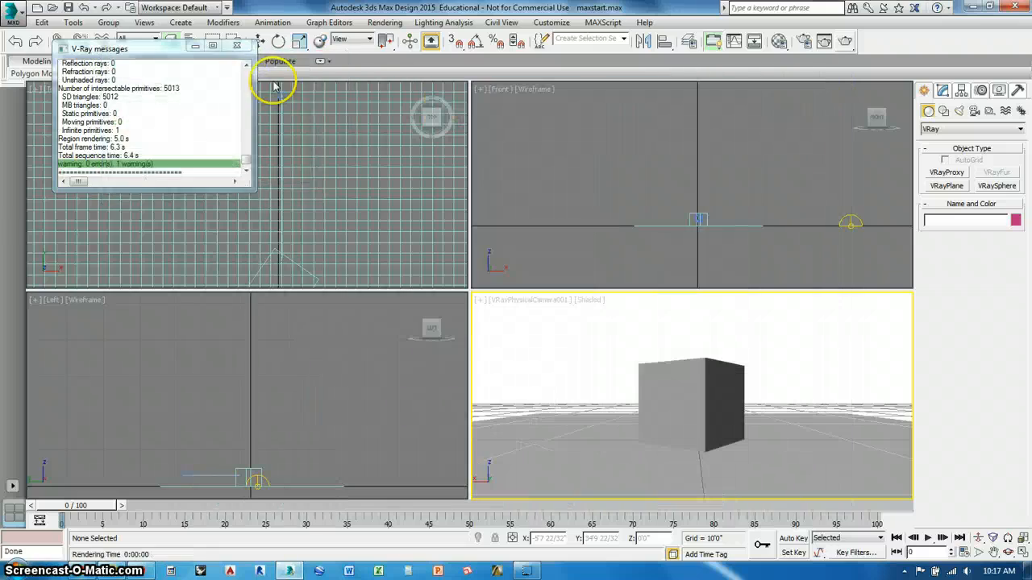
{"action": "left_click", "coordinate": [252, 31]}
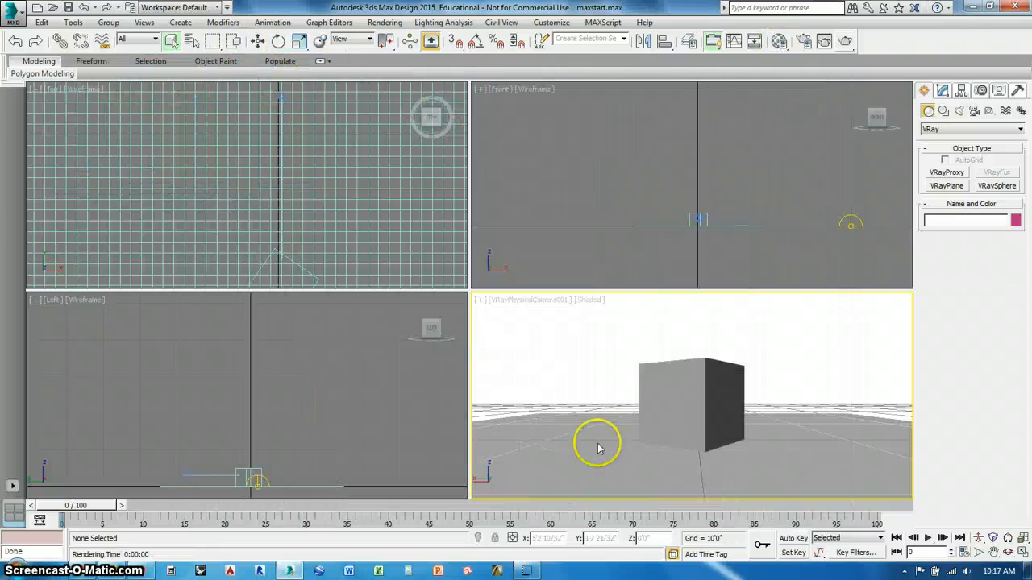
- Load VizPeople_non_commercial_hdr_v1_05 from VIZ's materiallibraries\HDRI folder as the bitmap of the VRayHDRI sky map and close the Material Editor
{"action": "left_click", "coordinate": [779, 42]}
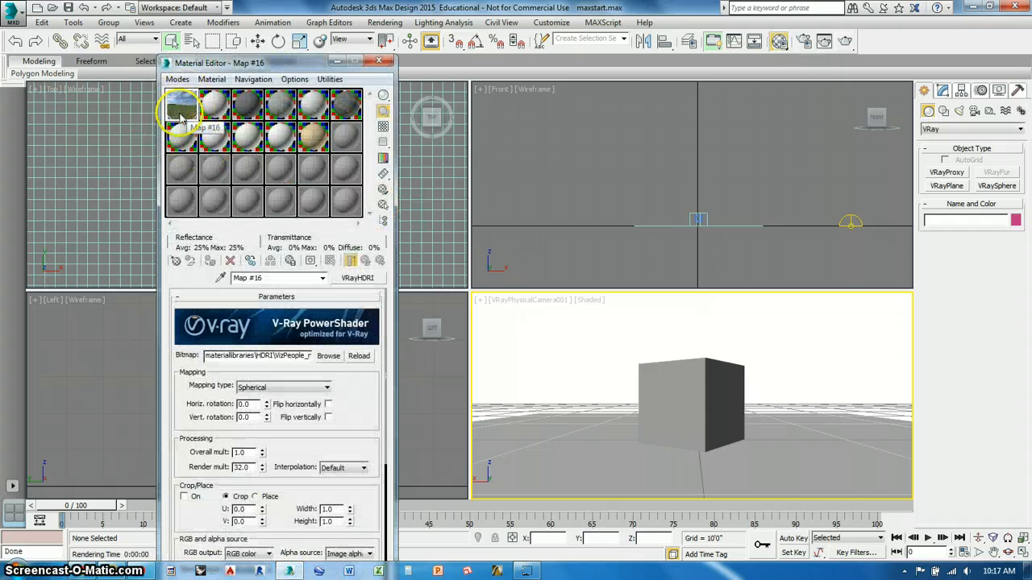
{"action": "left_click", "coordinate": [328, 357]}
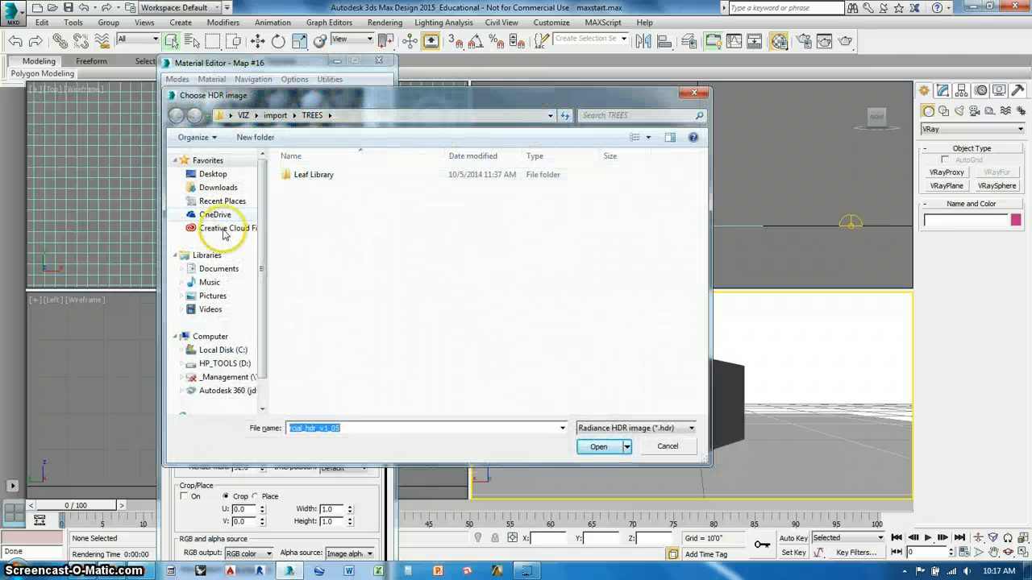
{"action": "left_click", "coordinate": [213, 174]}
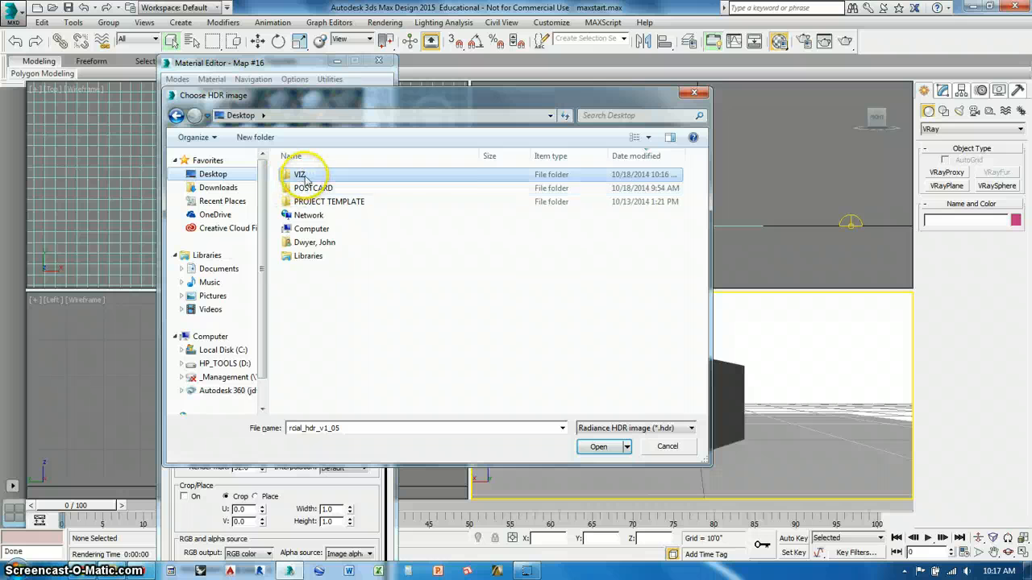
{"action": "double_click", "coordinate": [297, 174]}
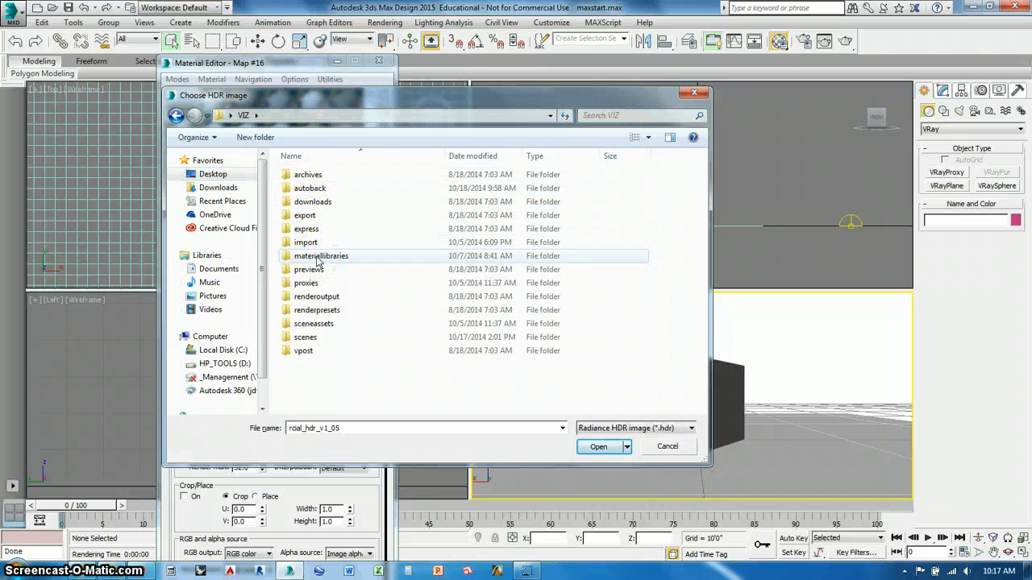
{"action": "double_click", "coordinate": [318, 256]}
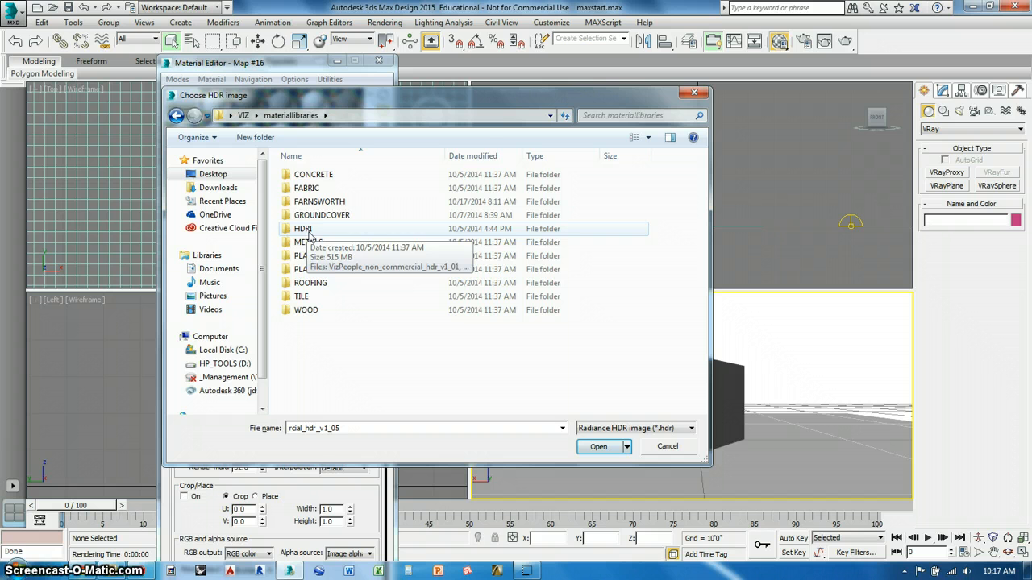
{"action": "double_click", "coordinate": [307, 229]}
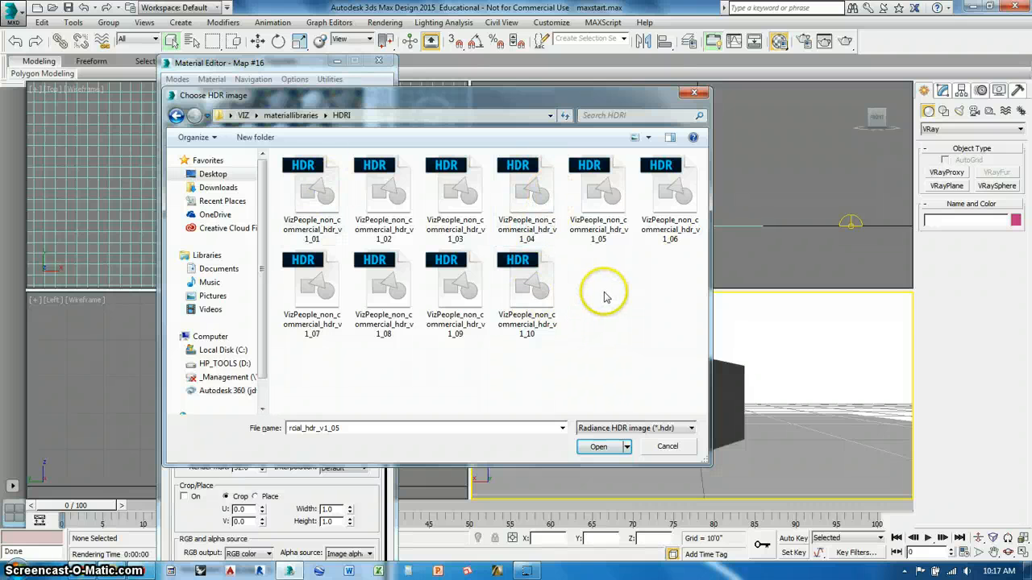
{"action": "left_click_drag", "start_coordinate": [518, 96], "coordinate": [787, 66]}
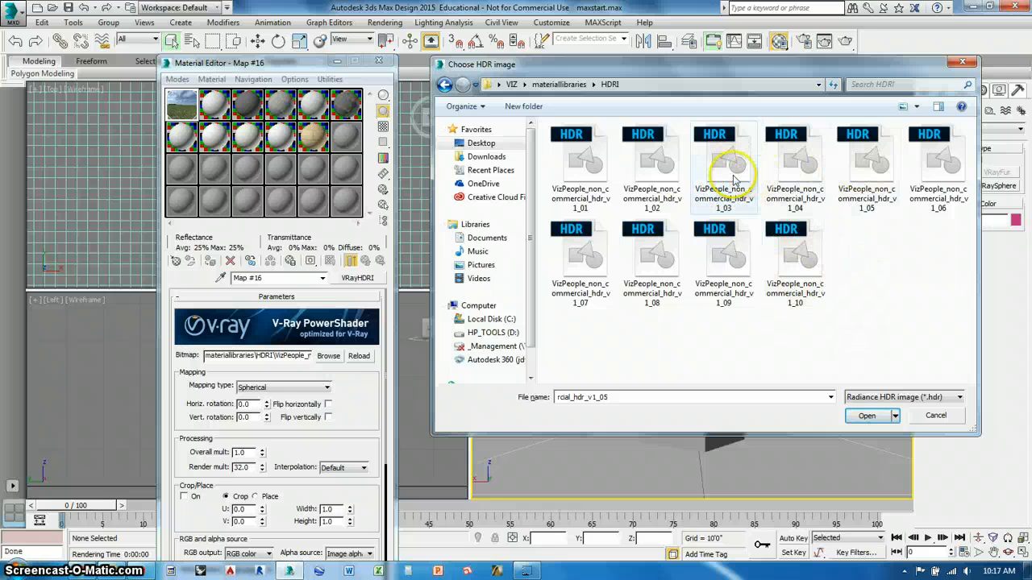
{"action": "left_click", "coordinate": [873, 179]}
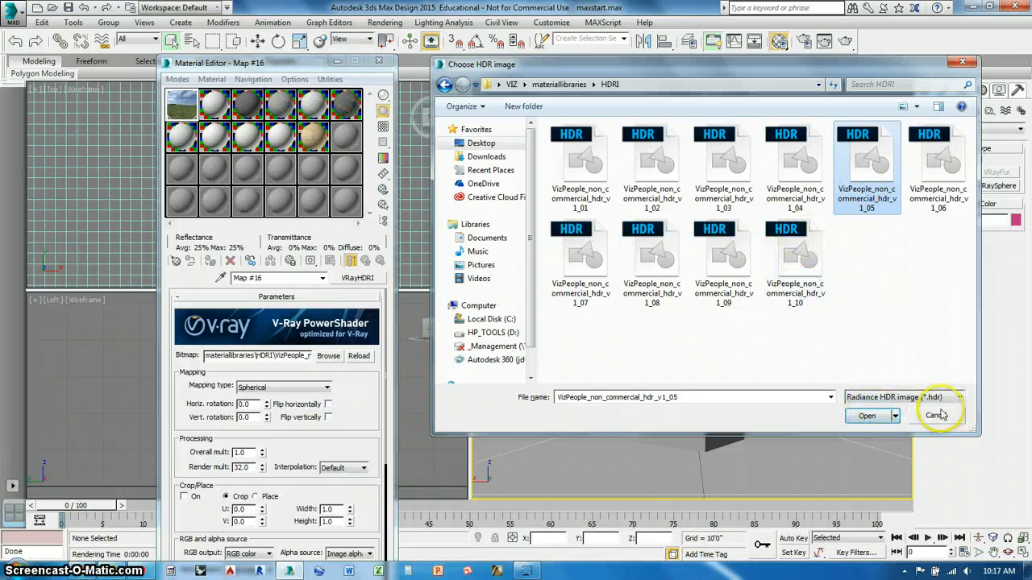
{"action": "left_click", "coordinate": [870, 415]}
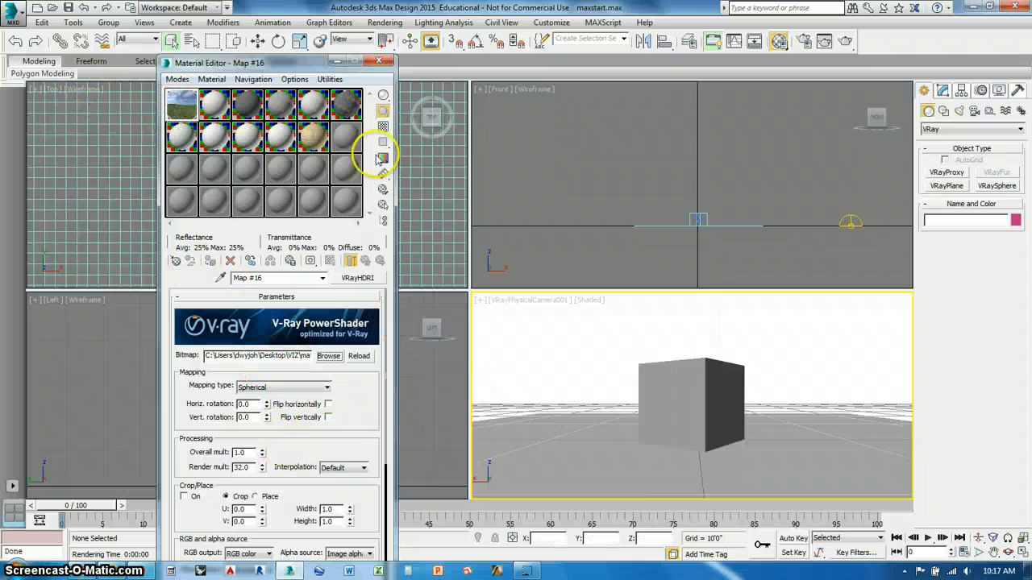
{"action": "left_click", "coordinate": [378, 62]}
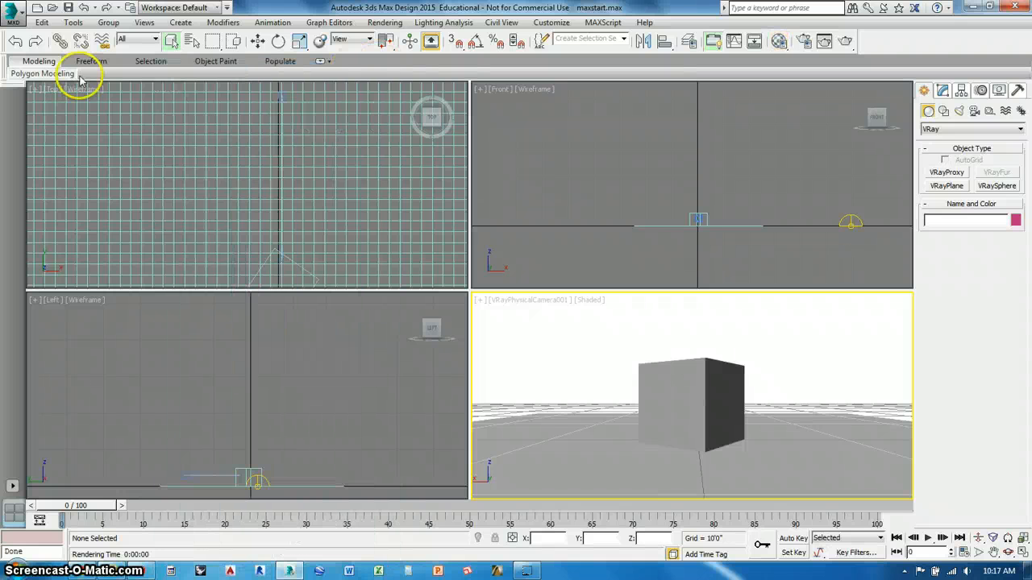
- Import the 3D Studio model PPB farnsworth SKP5 from the VIZ folder, merging objects with the current scene and converting units
{"action": "left_click", "coordinate": [13, 12]}
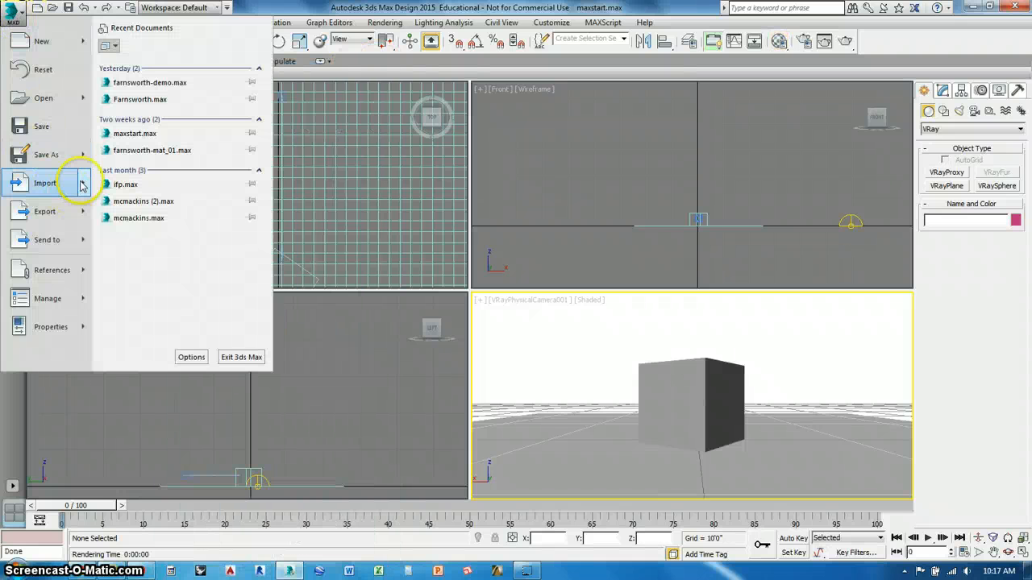
{"action": "mouse_move", "coordinate": [64, 183]}
{"action": "left_click", "coordinate": [119, 66]}
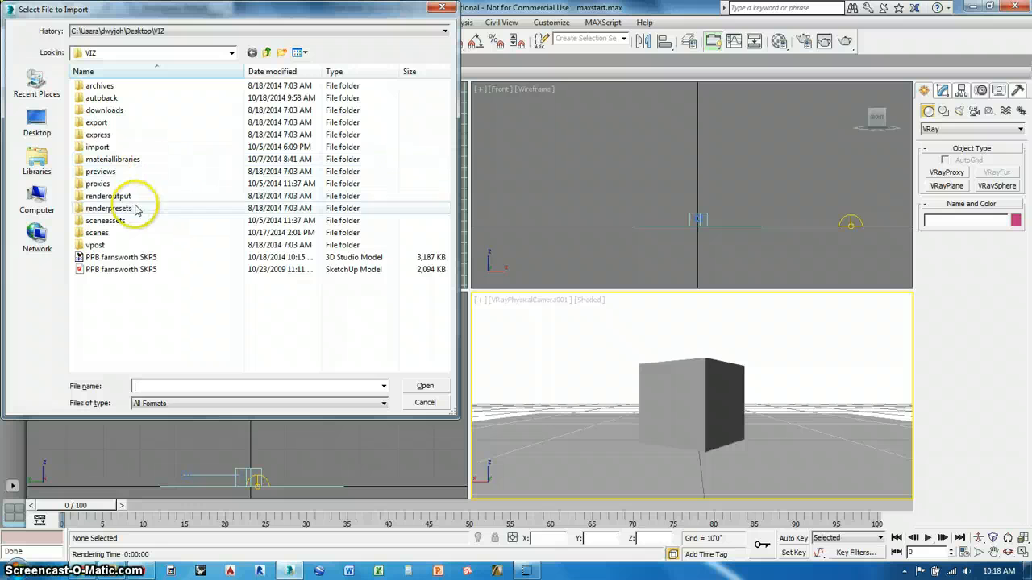
{"action": "left_click", "coordinate": [117, 258]}
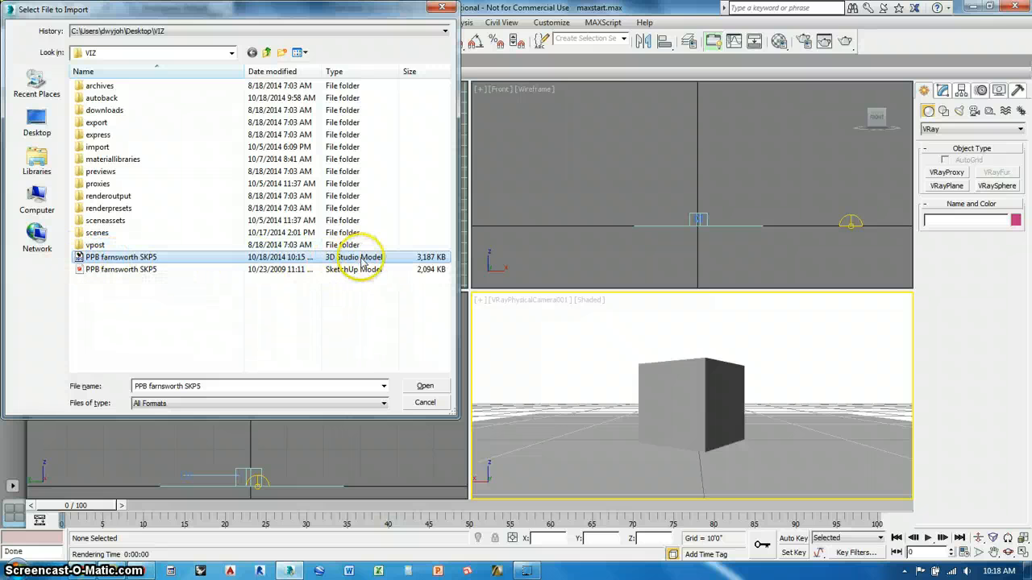
{"action": "left_click", "coordinate": [427, 386]}
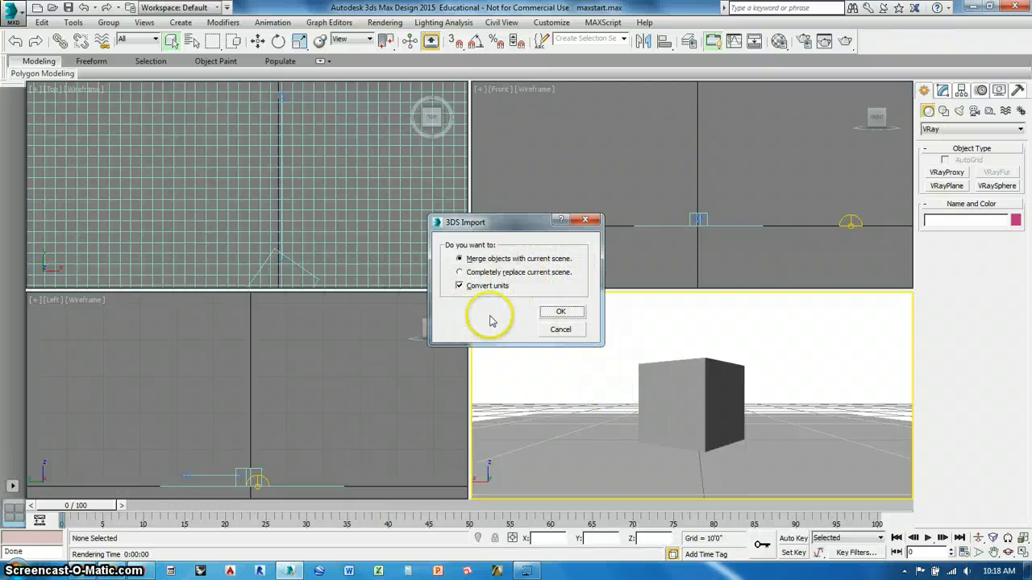
{"action": "left_click", "coordinate": [557, 313]}
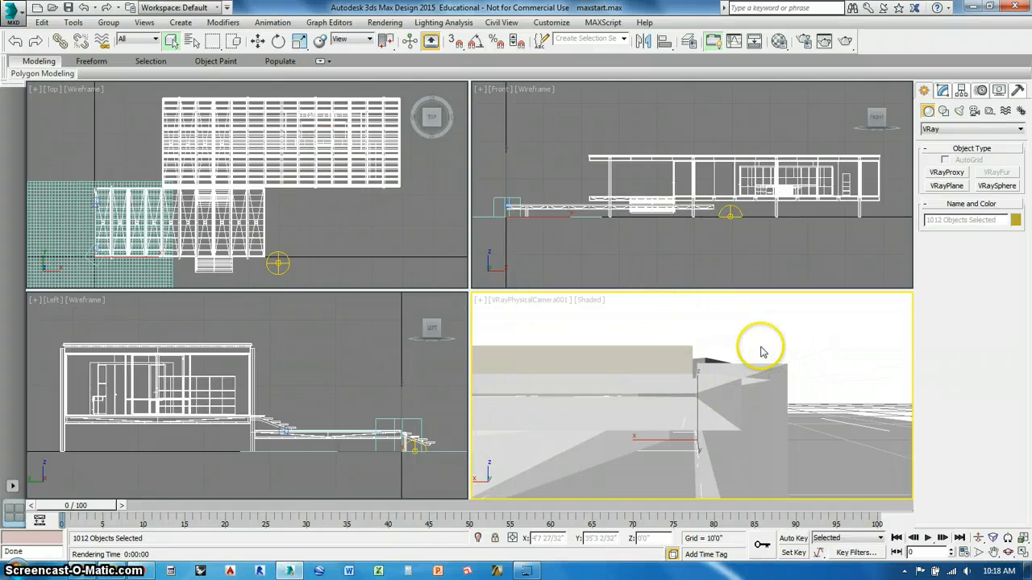
- Convert the materials of the selected imported house objects to V-Ray materials with the V-Ray scene converter
{"action": "right_click", "coordinate": [598, 173]}
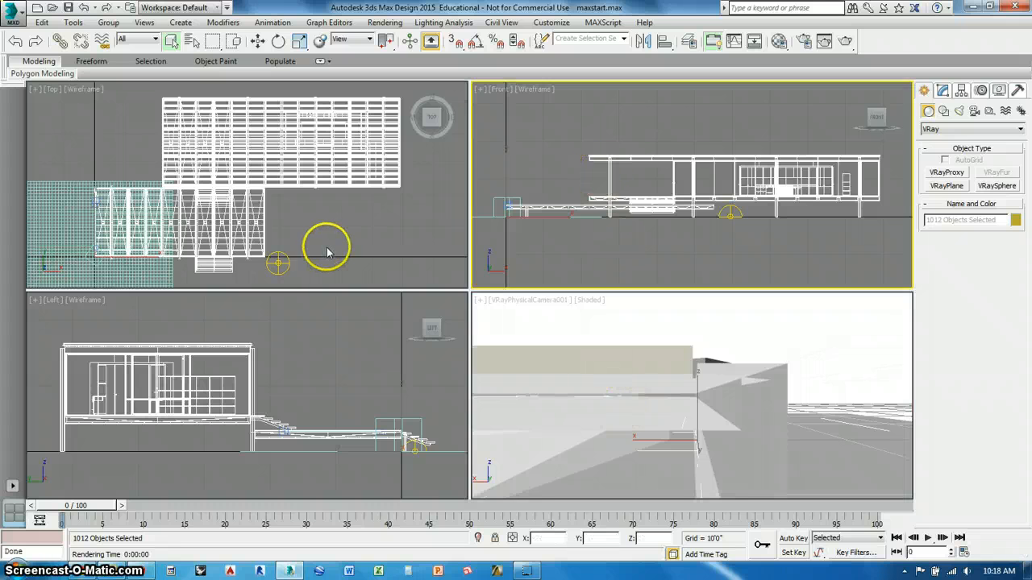
{"action": "right_click", "coordinate": [336, 376]}
{"action": "right_click", "coordinate": [661, 341]}
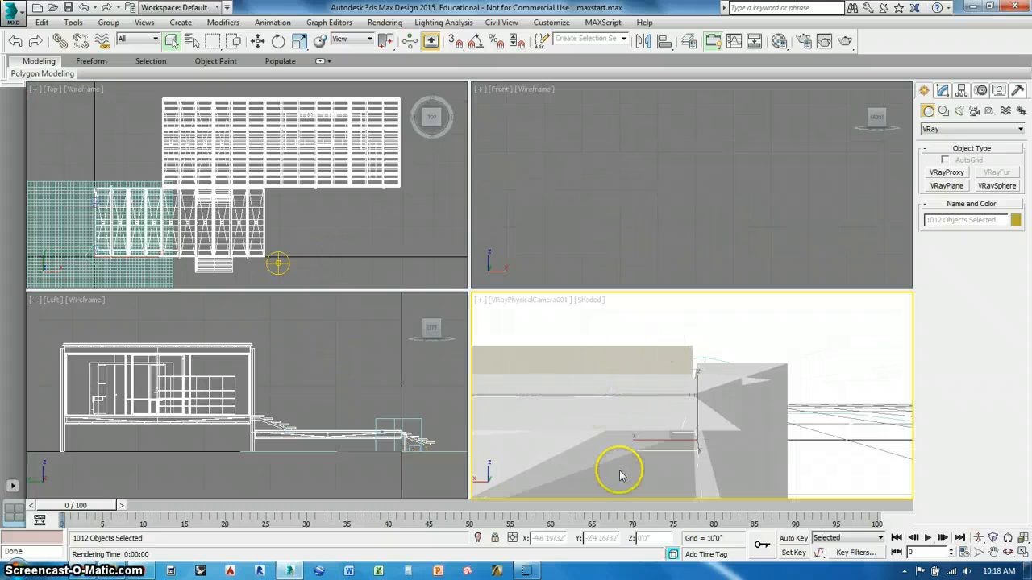
{"action": "right_click", "coordinate": [666, 237]}
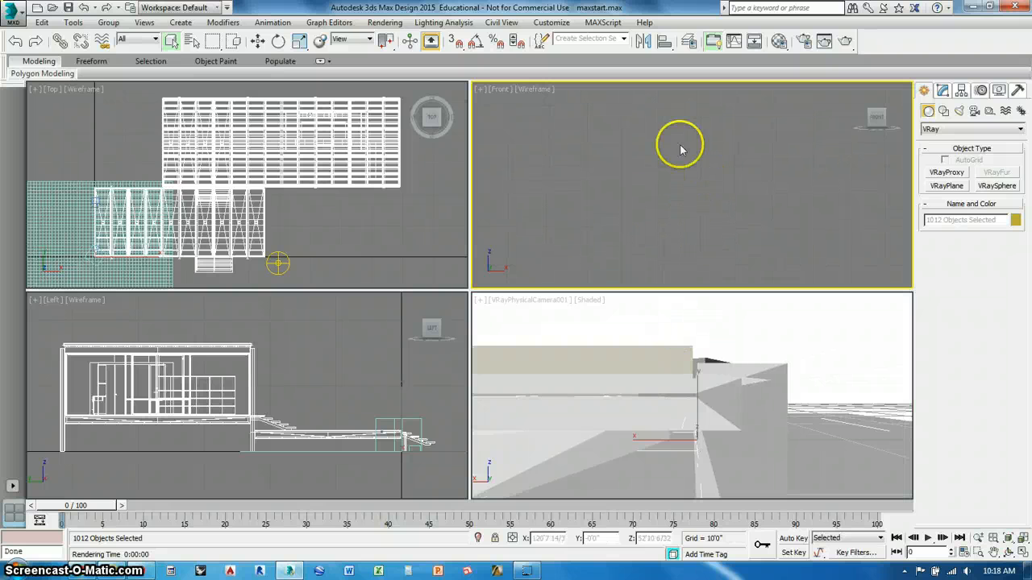
{"action": "right_click", "coordinate": [749, 339]}
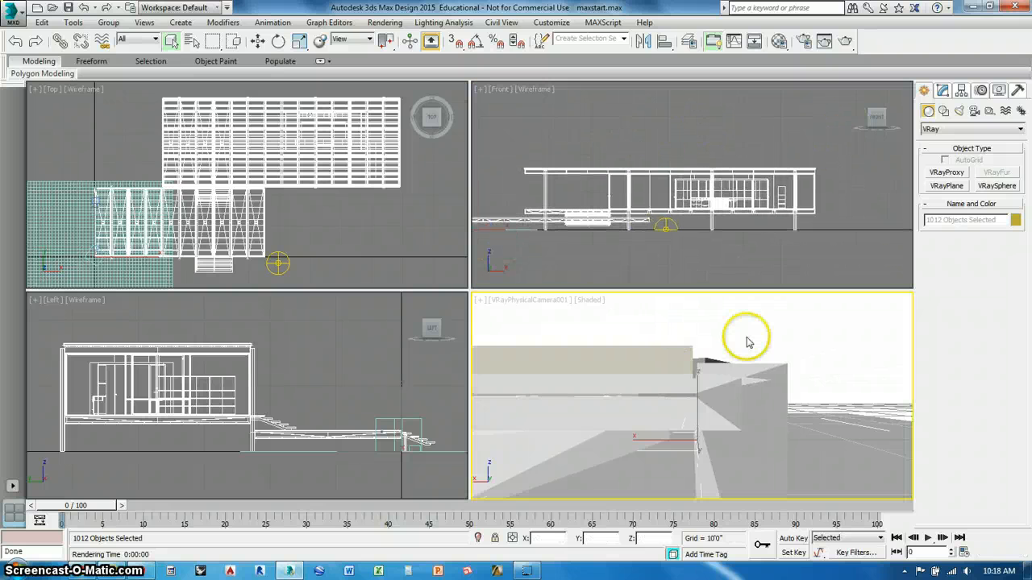
{"action": "right_click", "coordinate": [687, 337]}
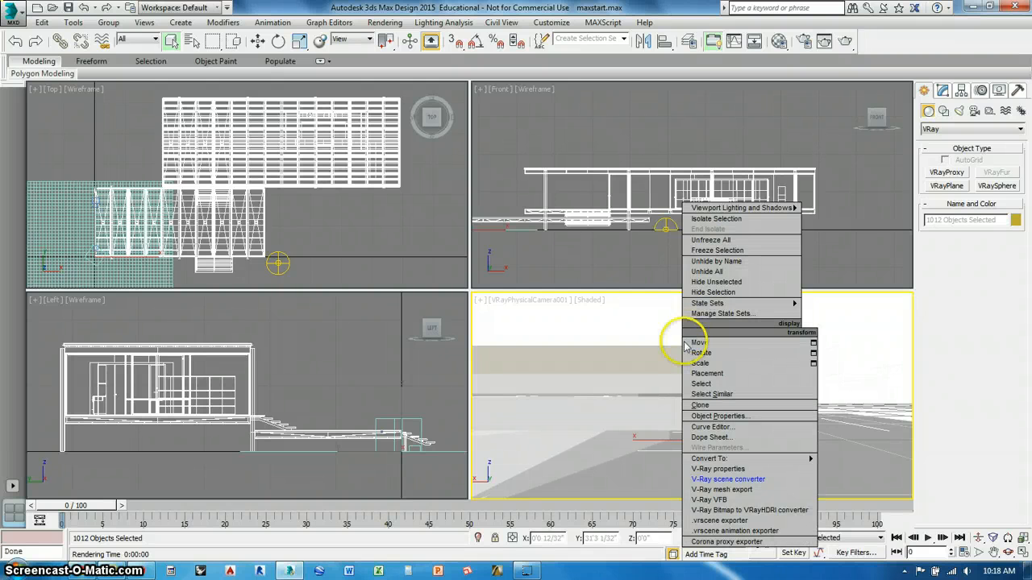
{"action": "left_click", "coordinate": [716, 479]}
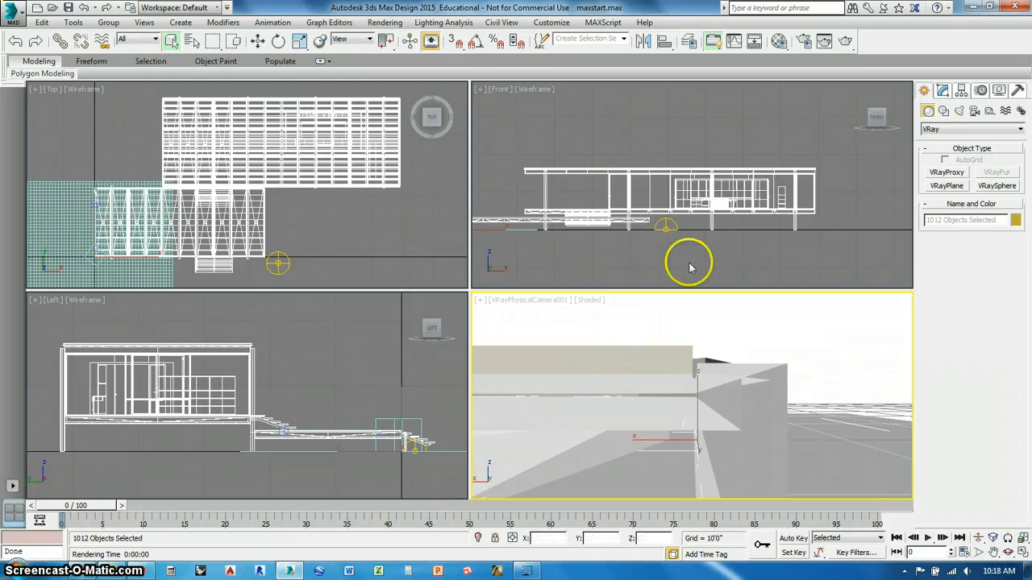
- Bring up the Material Editor with the Material/Map Browser, collapsing the Trees.mat library and leaving the Scene Materials group expanded
{"action": "left_click", "coordinate": [779, 43]}
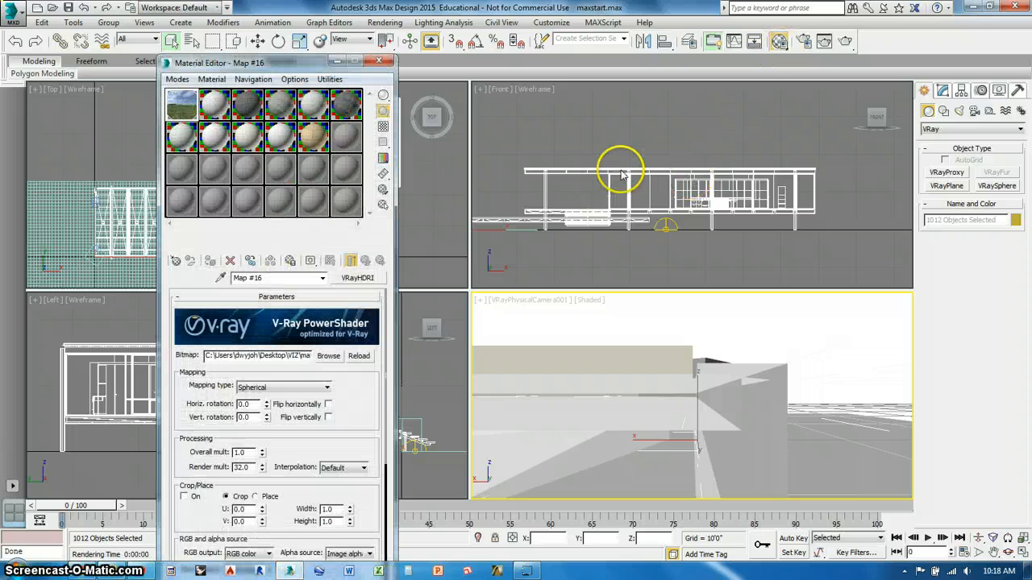
{"action": "left_click", "coordinate": [175, 262]}
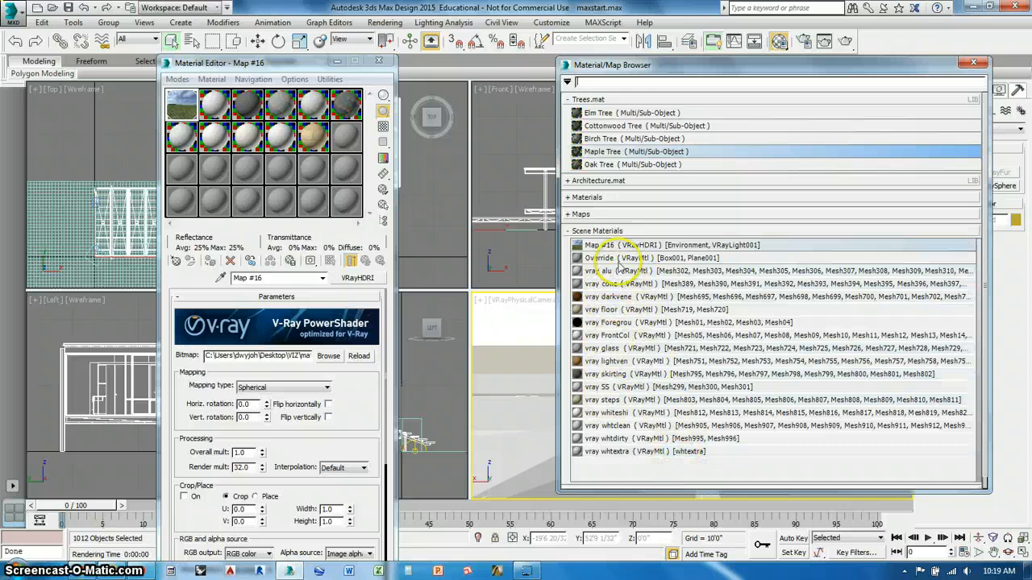
{"action": "left_click", "coordinate": [616, 232]}
{"action": "left_click", "coordinate": [593, 99]}
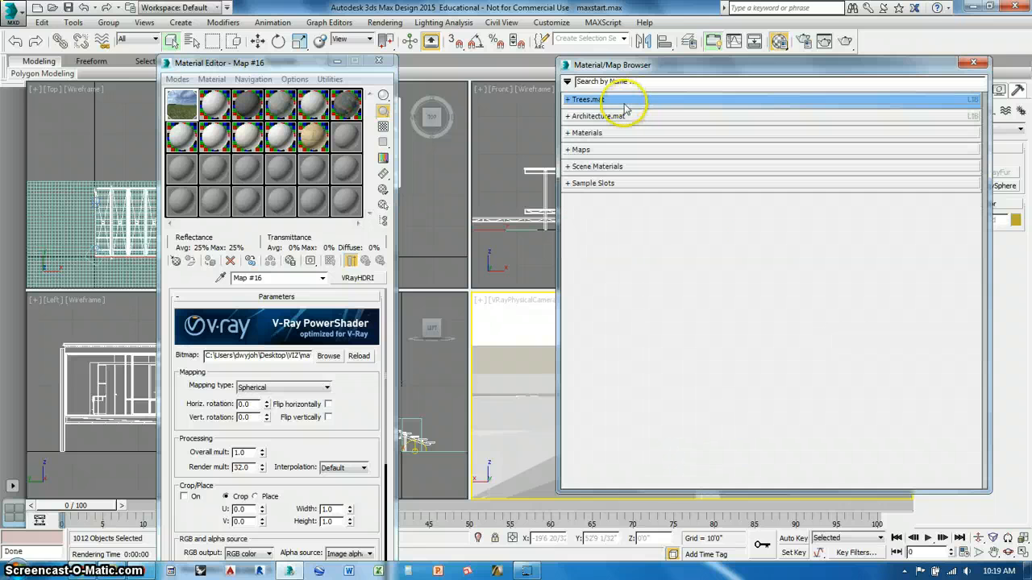
{"action": "left_click", "coordinate": [604, 167]}
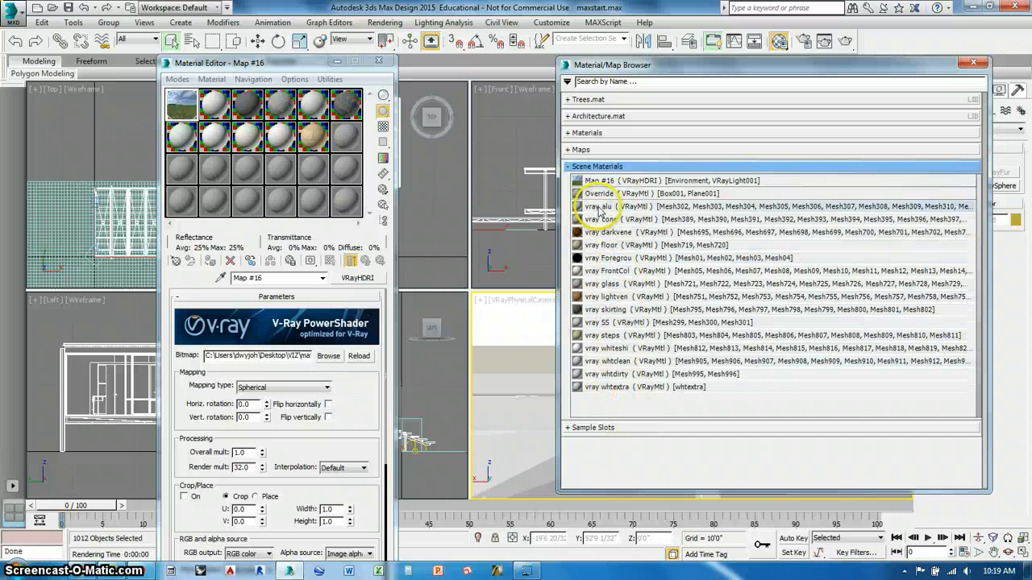
- Place the scene materials vray alu and vray conc as instances in the second and third sample slots of the first row
{"action": "left_click_drag", "start_coordinate": [599, 211], "coordinate": [215, 106]}
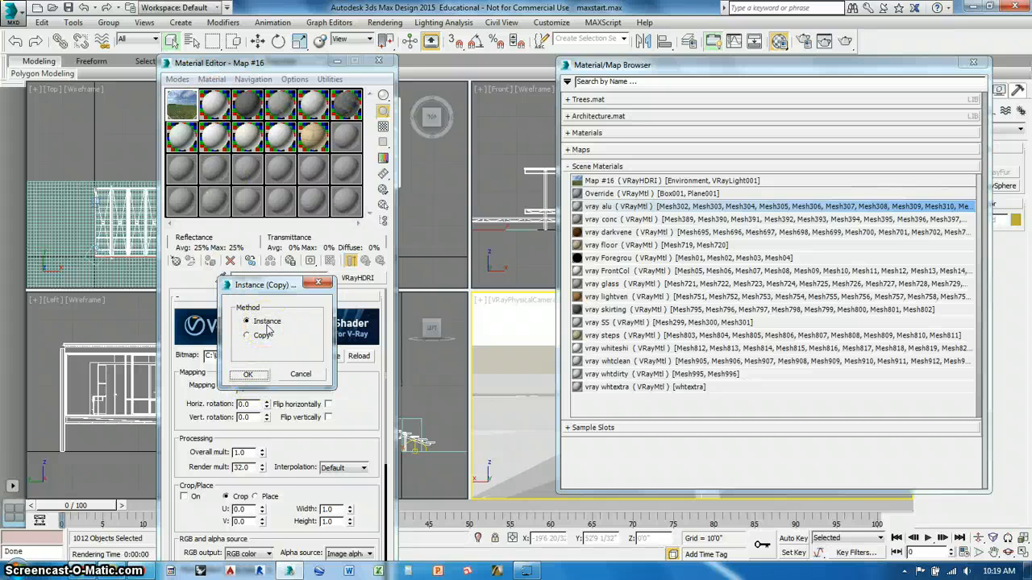
{"action": "left_click", "coordinate": [261, 339]}
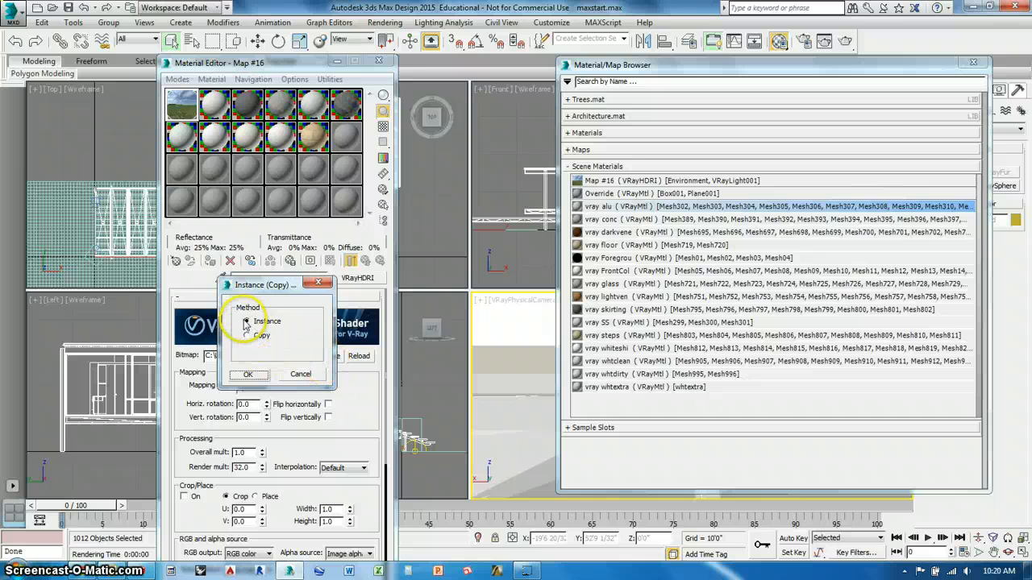
{"action": "left_click", "coordinate": [247, 374]}
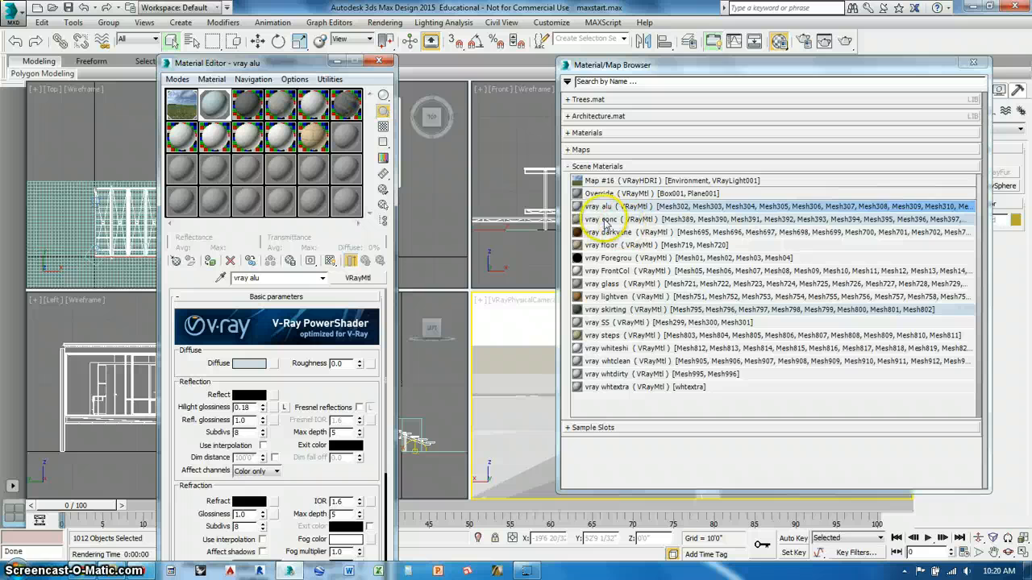
{"action": "left_click_drag", "start_coordinate": [605, 224], "coordinate": [242, 113]}
{"action": "left_click", "coordinate": [252, 374]}
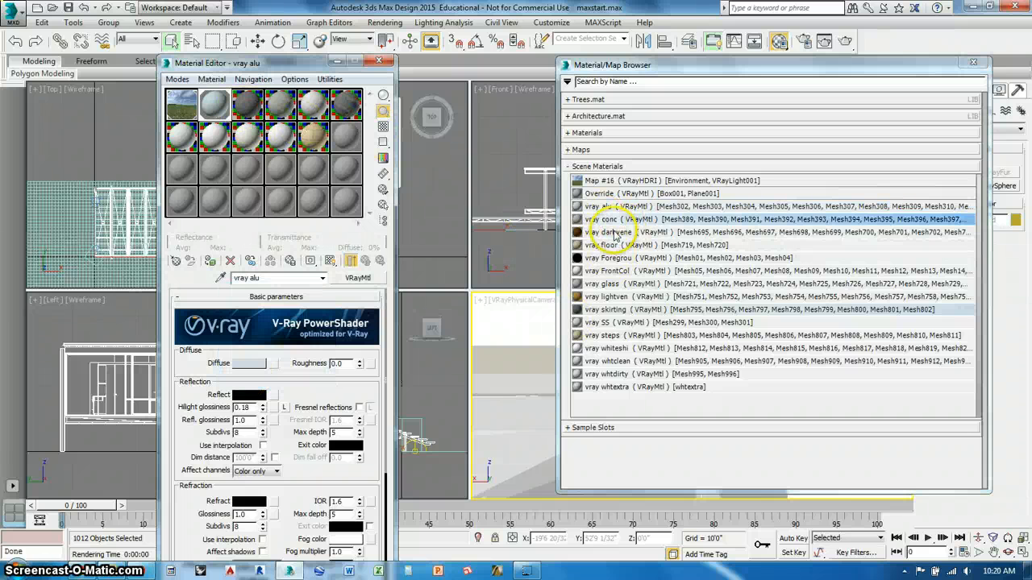
- Place vray darkvene, vray floor and vray Foregrou as instances in the last three sample slots of the first row
{"action": "left_click_drag", "start_coordinate": [613, 233], "coordinate": [273, 158]}
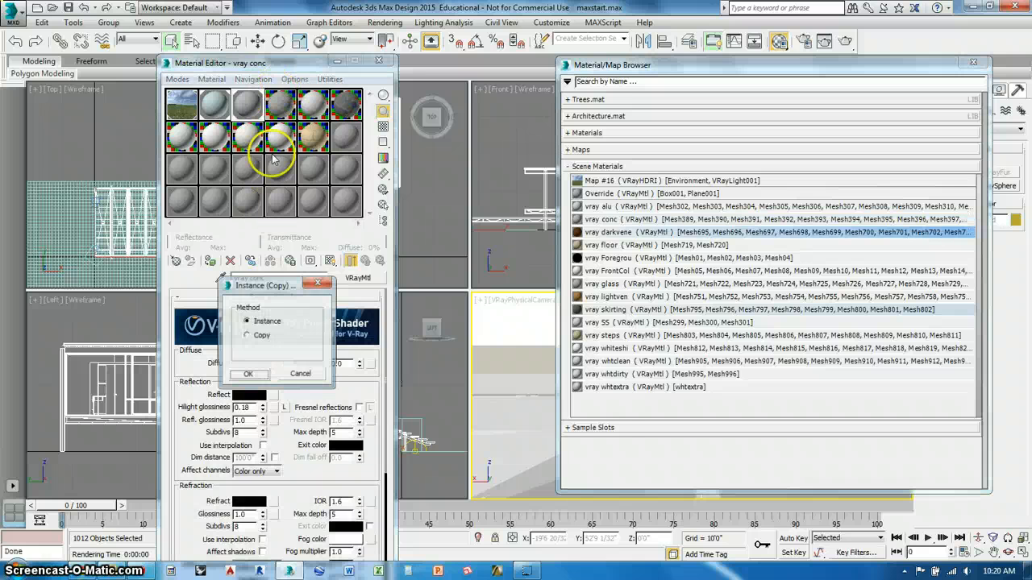
{"action": "left_click", "coordinate": [248, 374]}
{"action": "left_click_drag", "start_coordinate": [612, 245], "coordinate": [313, 117]}
{"action": "left_click", "coordinate": [250, 377]}
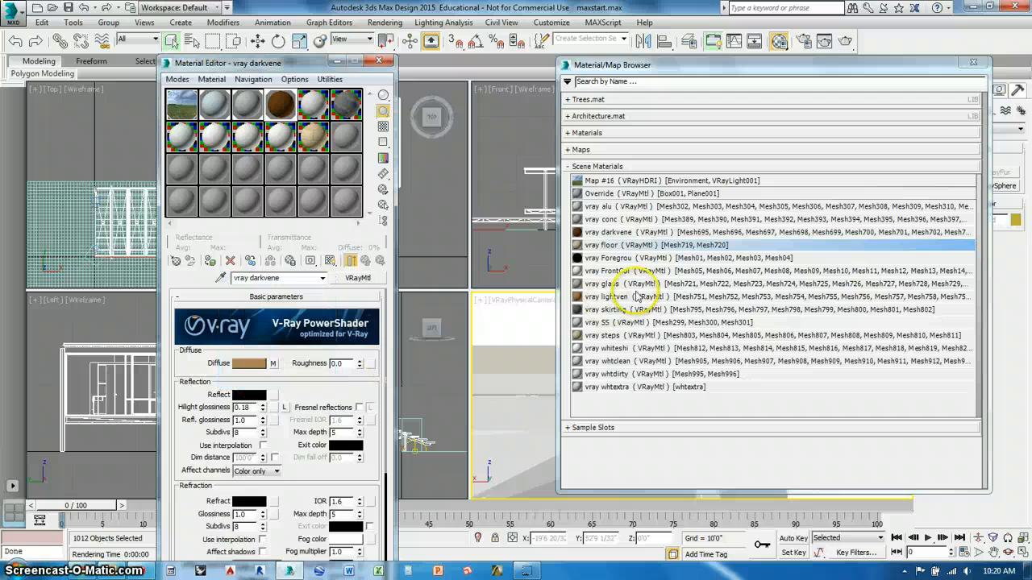
{"action": "left_click_drag", "start_coordinate": [611, 258], "coordinate": [343, 108]}
{"action": "left_click", "coordinate": [250, 376]}
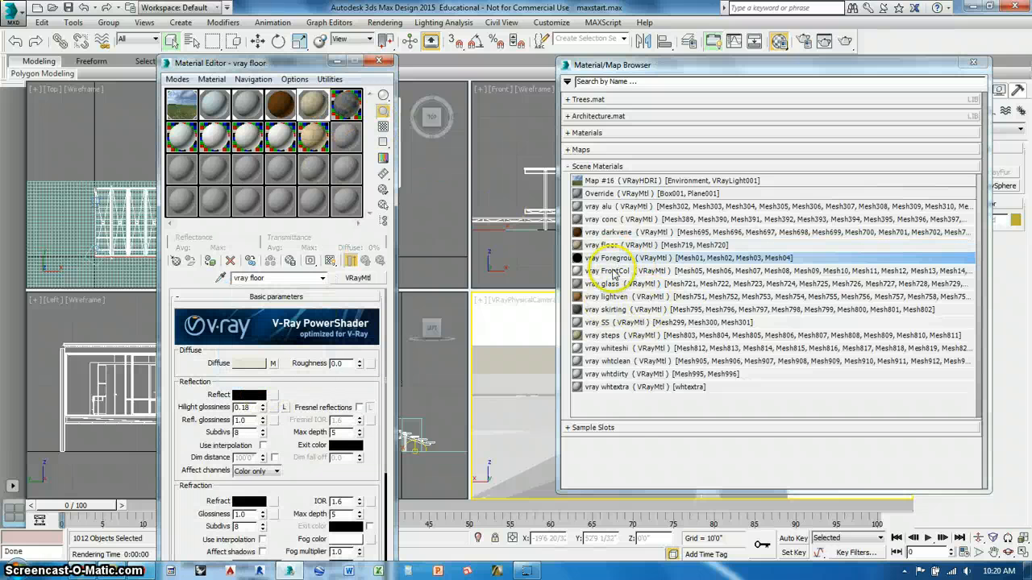
- Place vray FrontCol, vray glass and vray lightven as instances in the first three sample slots of the second row
{"action": "left_click_drag", "start_coordinate": [604, 272], "coordinate": [184, 140]}
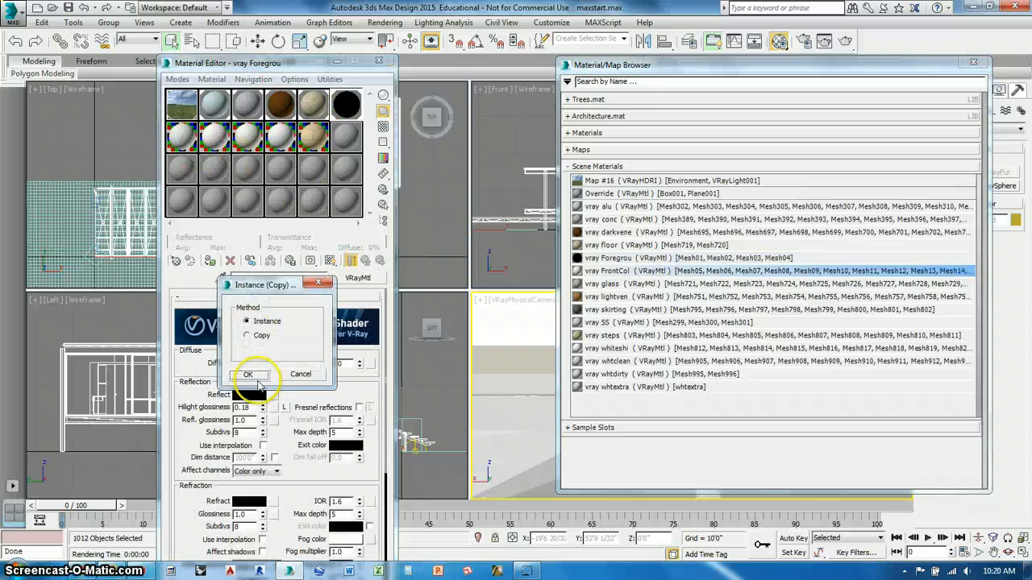
{"action": "left_click", "coordinate": [250, 376]}
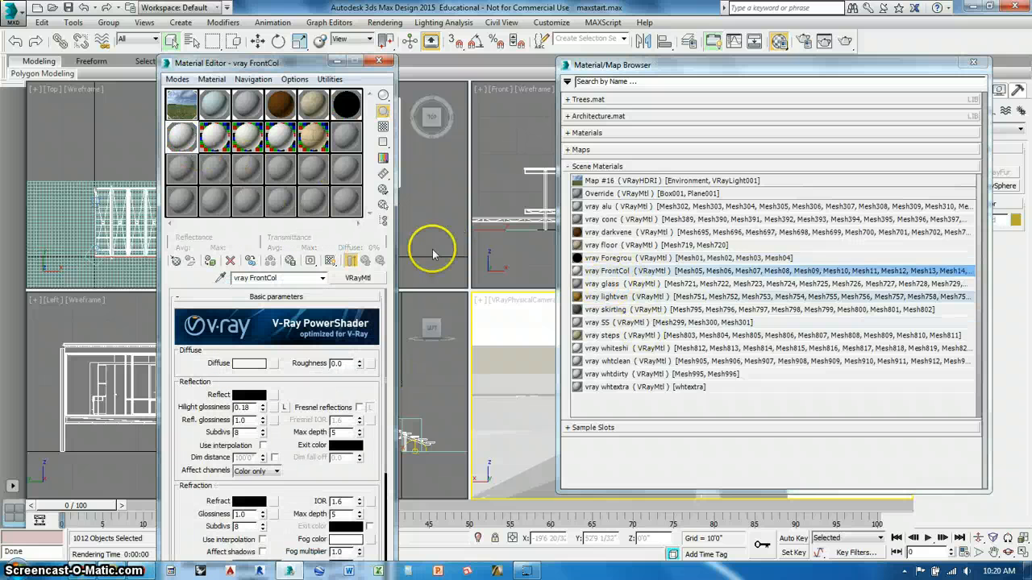
{"action": "left_click_drag", "start_coordinate": [433, 255], "coordinate": [216, 139]}
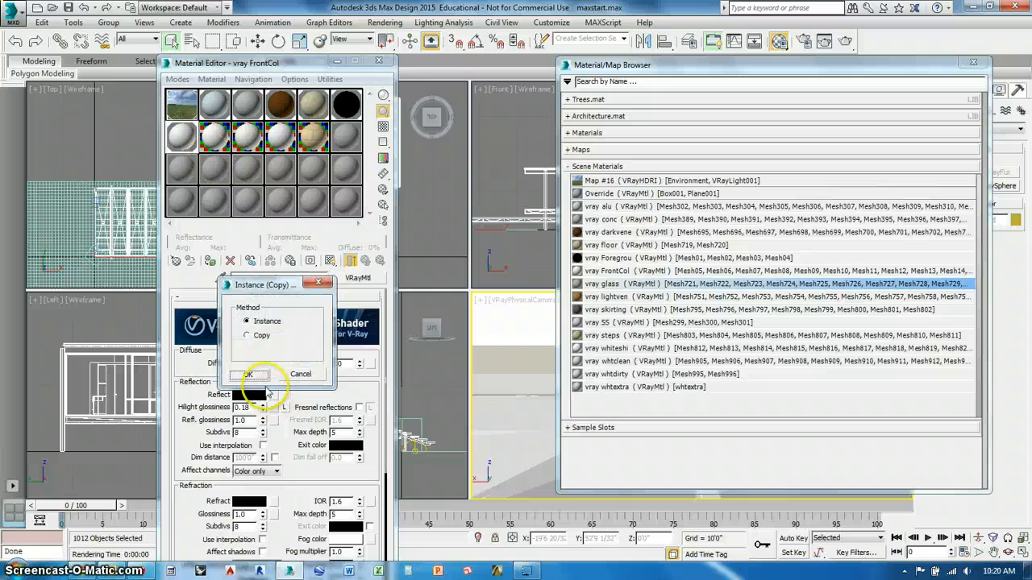
{"action": "left_click", "coordinate": [256, 375]}
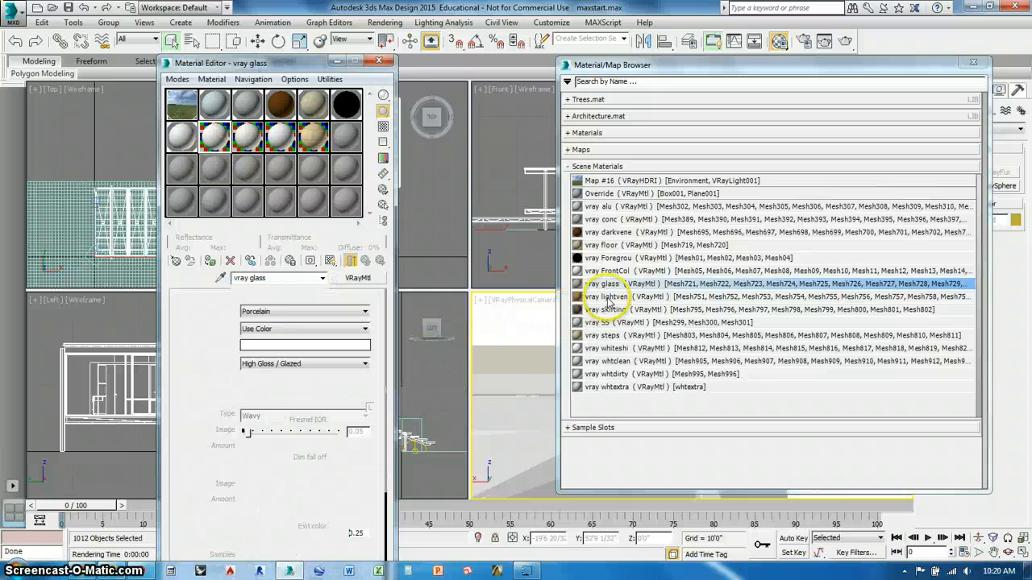
{"action": "left_click_drag", "start_coordinate": [606, 297], "coordinate": [243, 171]}
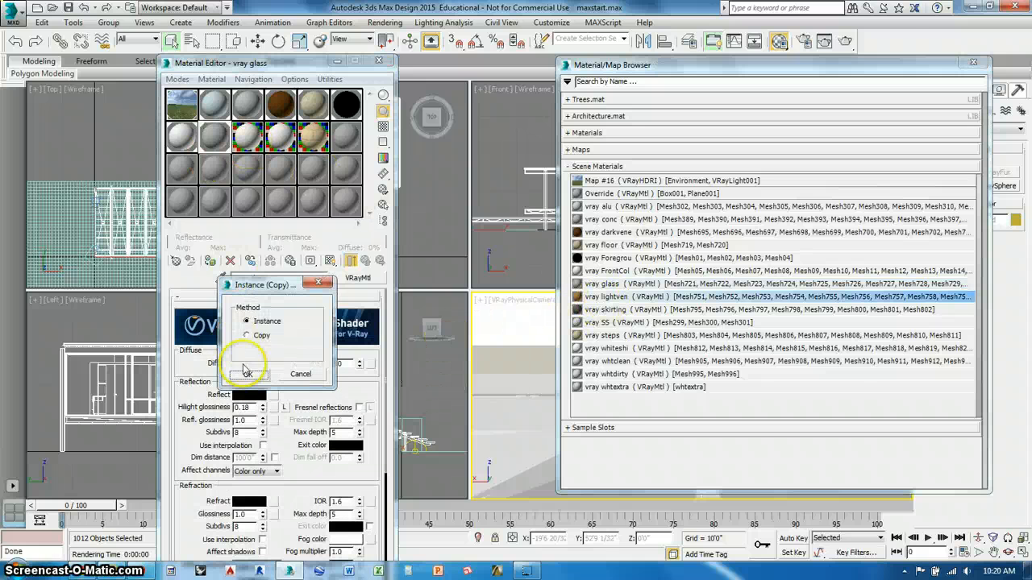
{"action": "left_click", "coordinate": [248, 374]}
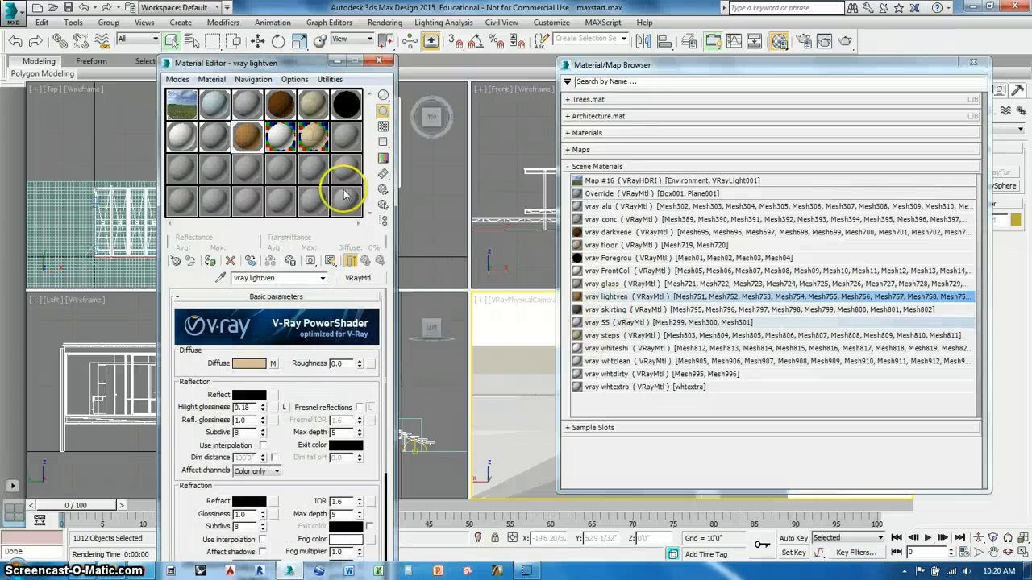
- Place vray skirting, vray SS and vray steps as instances in the last three sample slots of the second row
{"action": "left_click_drag", "start_coordinate": [280, 142], "coordinate": [280, 141]}
{"action": "left_click", "coordinate": [248, 373]}
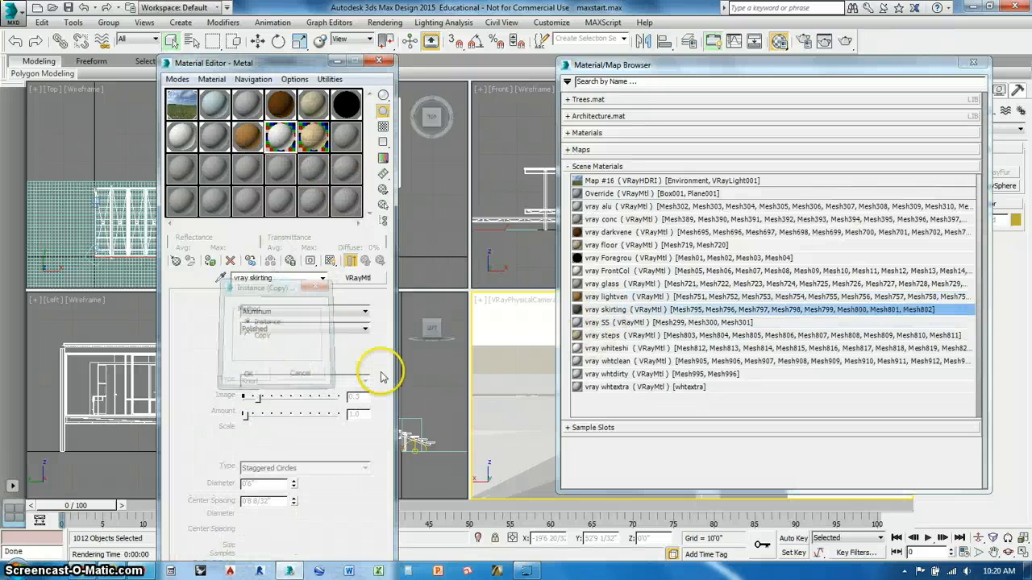
{"action": "left_click_drag", "start_coordinate": [599, 323], "coordinate": [296, 133]}
{"action": "left_click", "coordinate": [250, 373]}
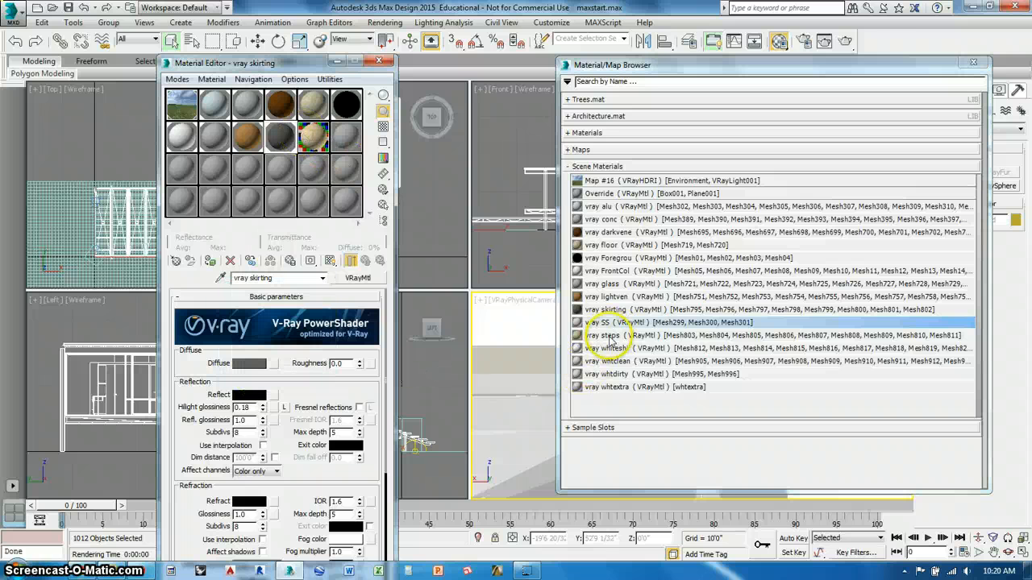
{"action": "left_click_drag", "start_coordinate": [345, 143], "coordinate": [345, 145]}
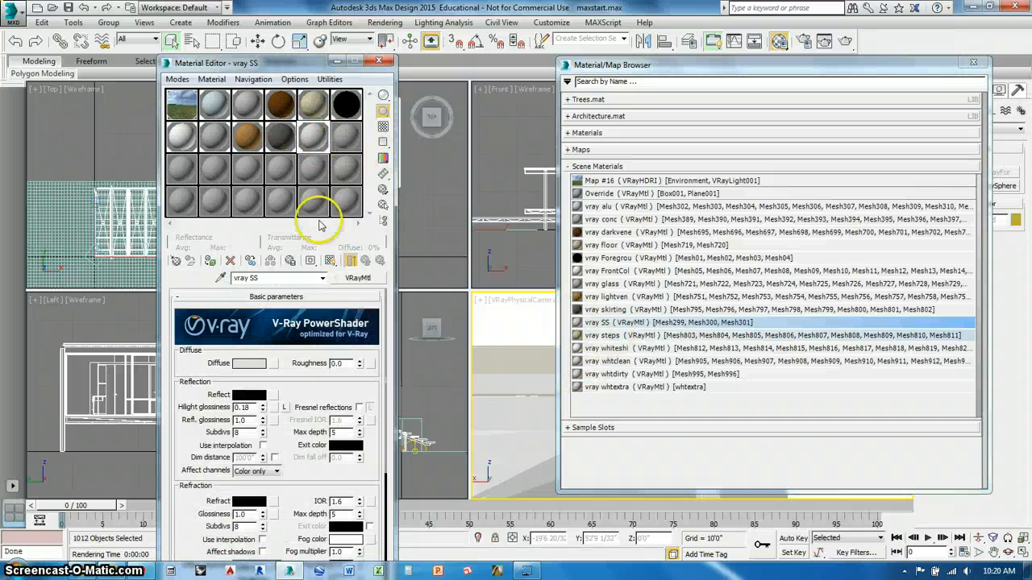
{"action": "left_click", "coordinate": [251, 373]}
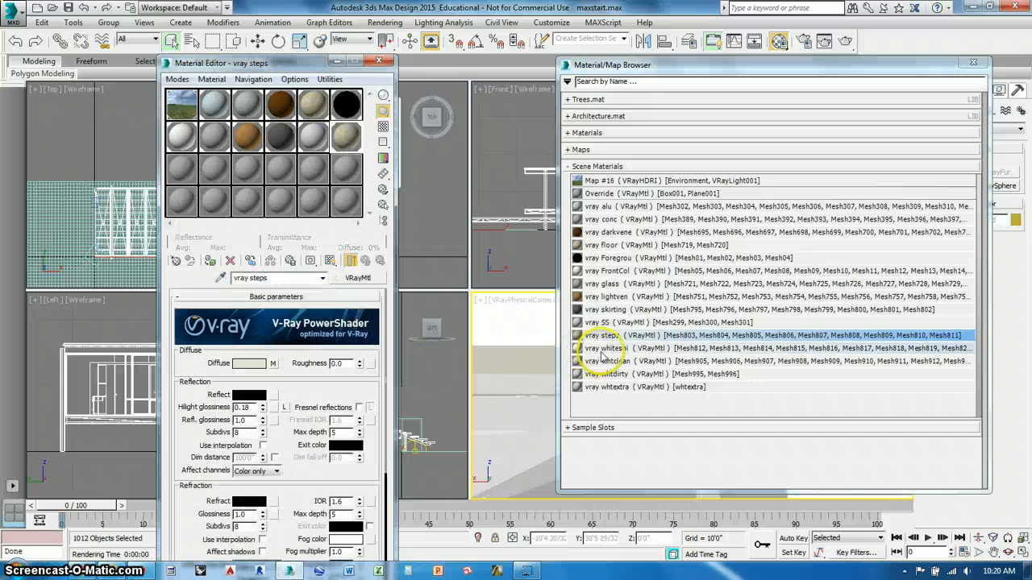
- Place vray whiteshi, vray whtclean, vray whtdirty and vray whtextra as instances in the first four sample slots of the third row
{"action": "left_click_drag", "start_coordinate": [604, 350], "coordinate": [178, 163]}
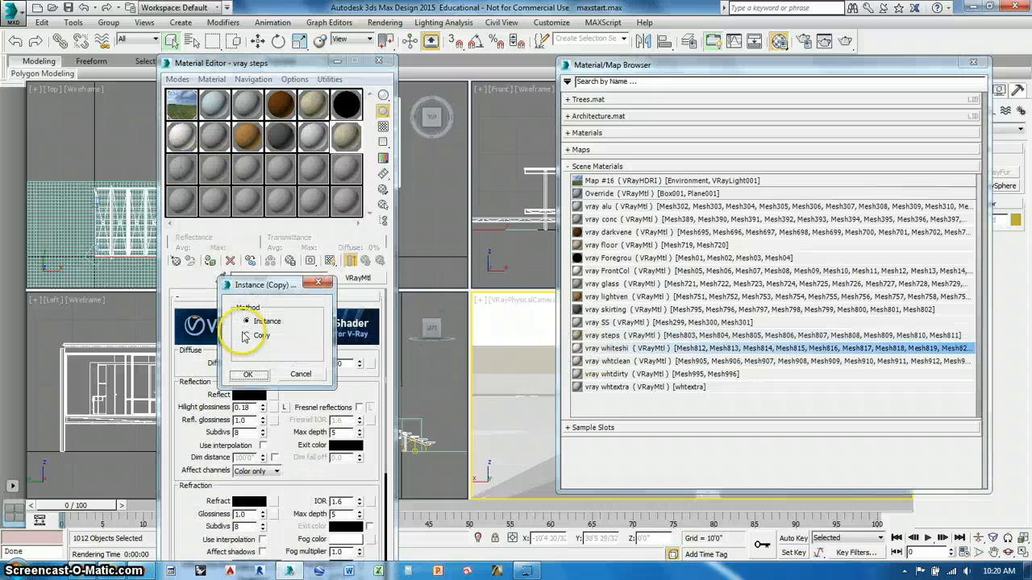
{"action": "left_click", "coordinate": [250, 374]}
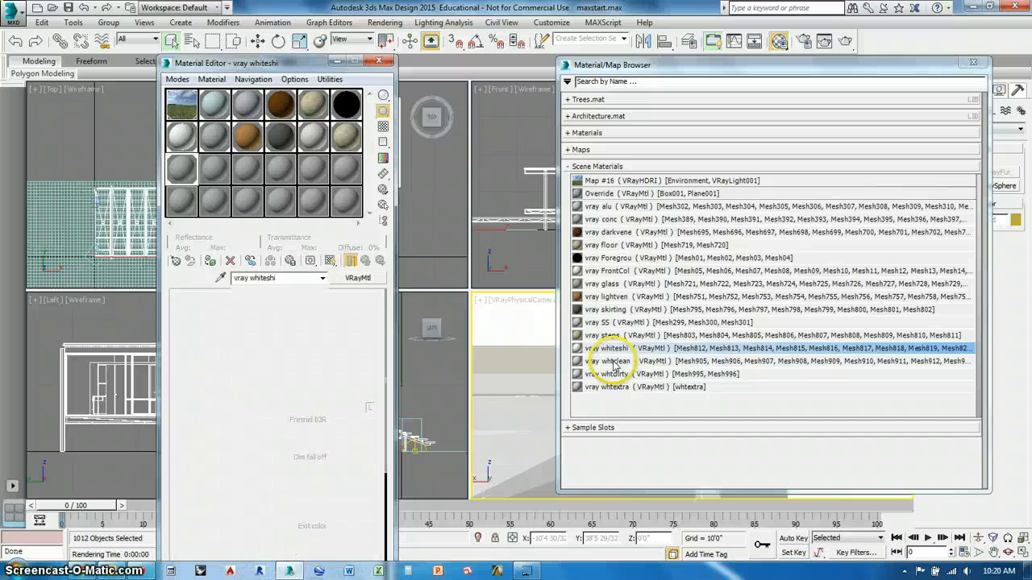
{"action": "left_click_drag", "start_coordinate": [609, 361], "coordinate": [211, 168]}
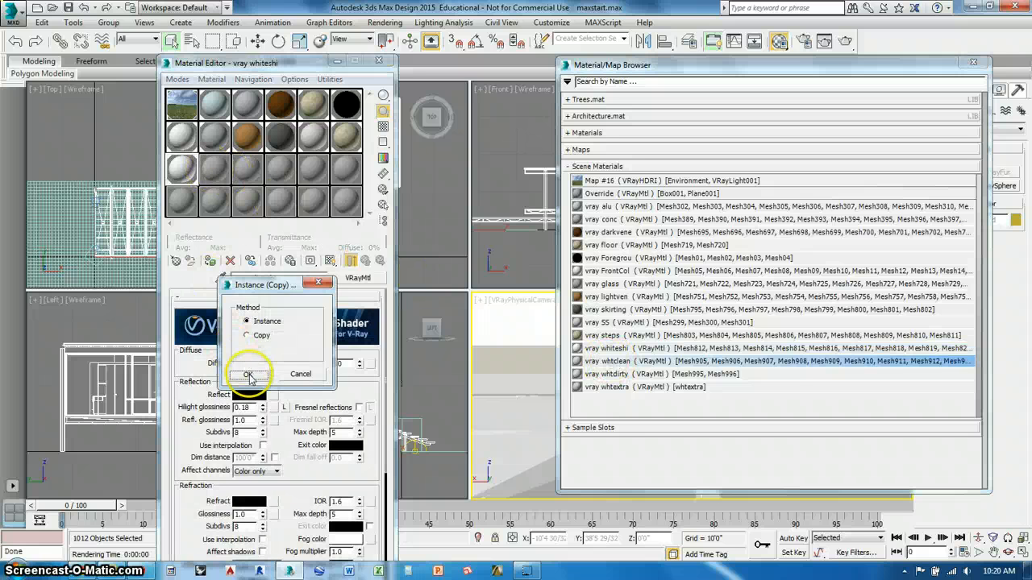
{"action": "left_click", "coordinate": [250, 372]}
{"action": "left_click_drag", "start_coordinate": [606, 374], "coordinate": [239, 168]}
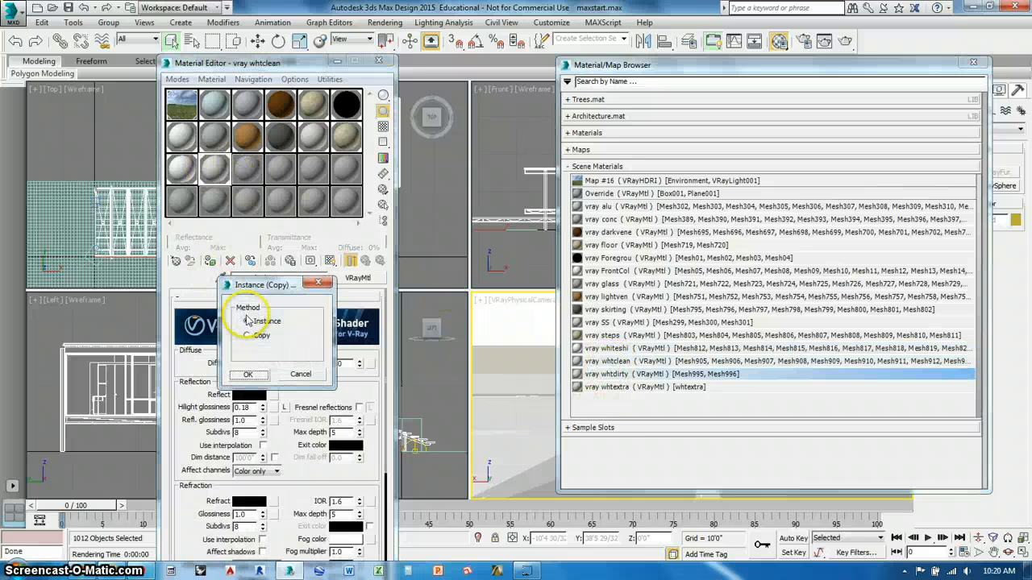
{"action": "left_click", "coordinate": [249, 372]}
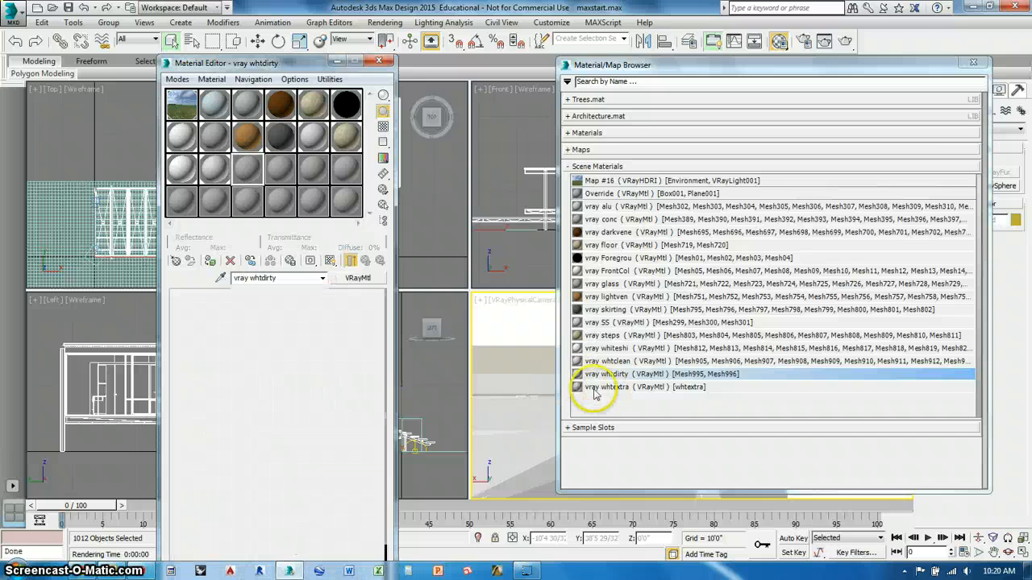
{"action": "left_click_drag", "start_coordinate": [607, 390], "coordinate": [278, 167]}
{"action": "left_click", "coordinate": [258, 372]}
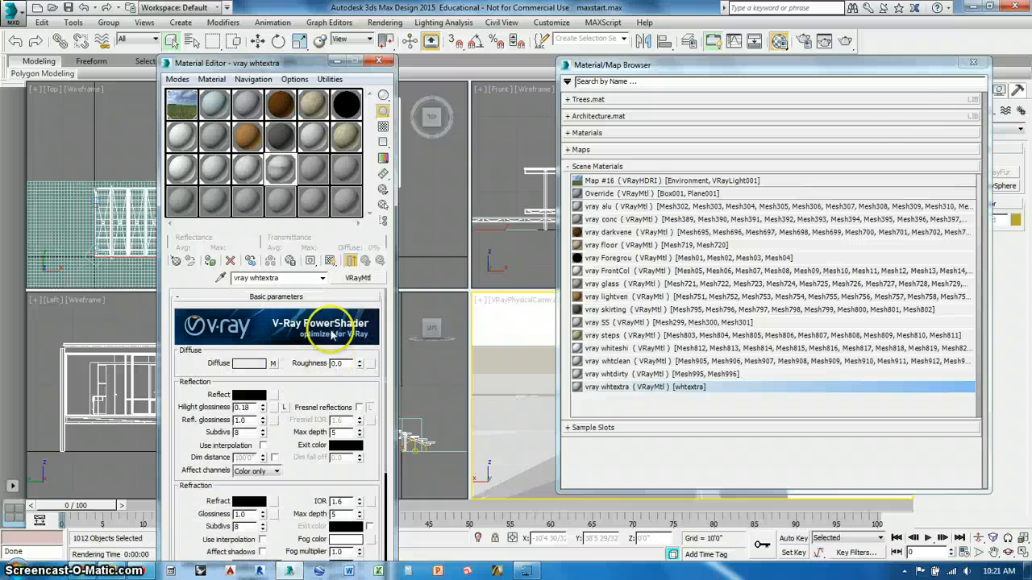
- Place the Override material as an instance in the fifth sample slot of the third row and close the Material/Map Browser
{"action": "left_click", "coordinate": [586, 195]}
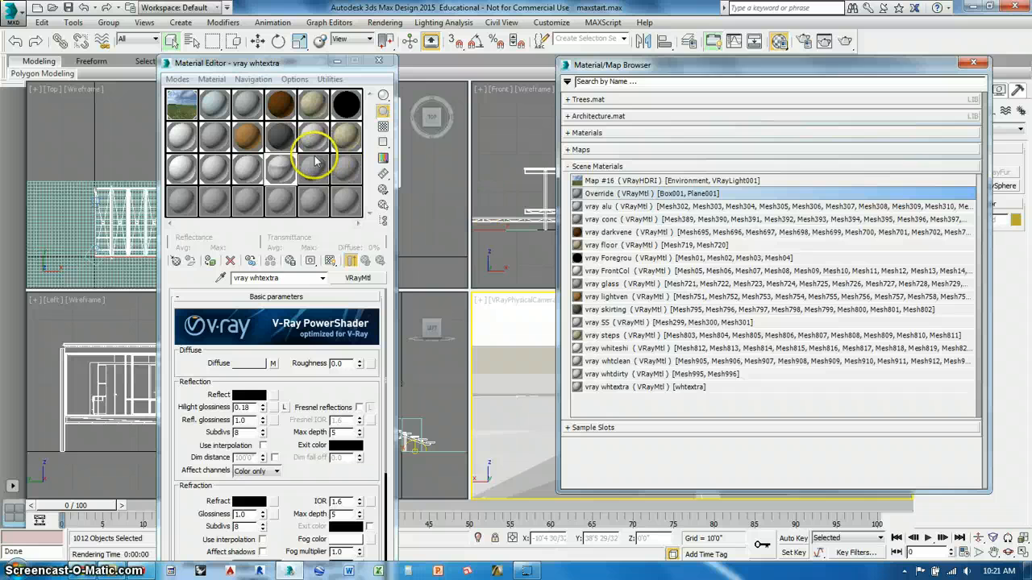
{"action": "left_click_drag", "start_coordinate": [315, 171], "coordinate": [315, 171]}
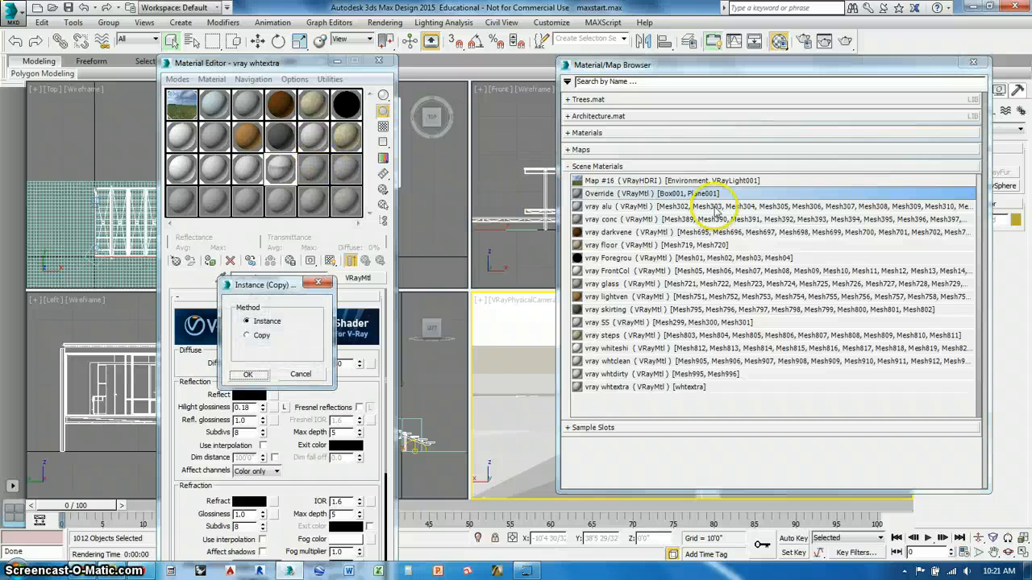
{"action": "left_click", "coordinate": [255, 373]}
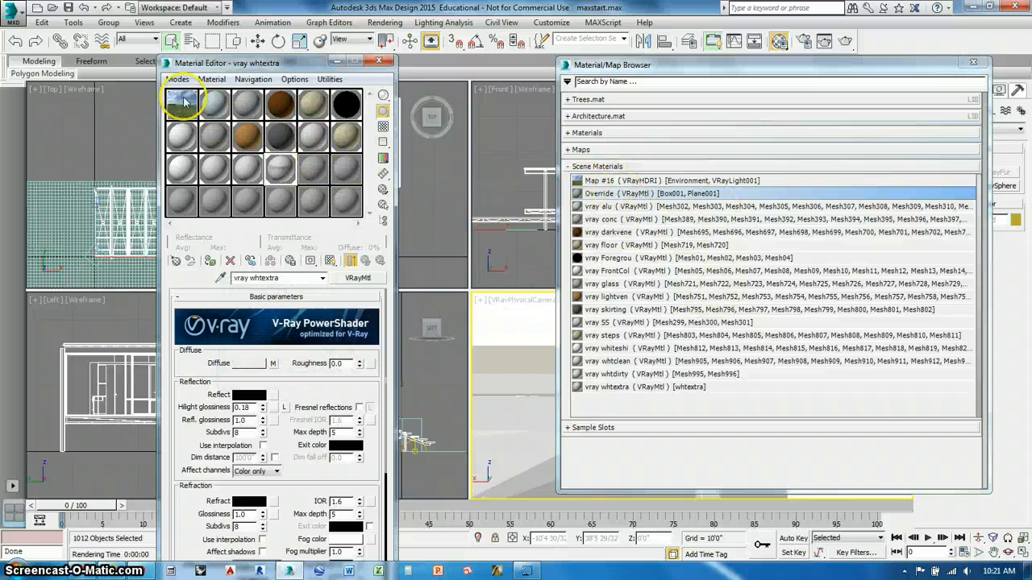
{"action": "left_click", "coordinate": [980, 66]}
{"action": "left_click", "coordinate": [974, 63]}
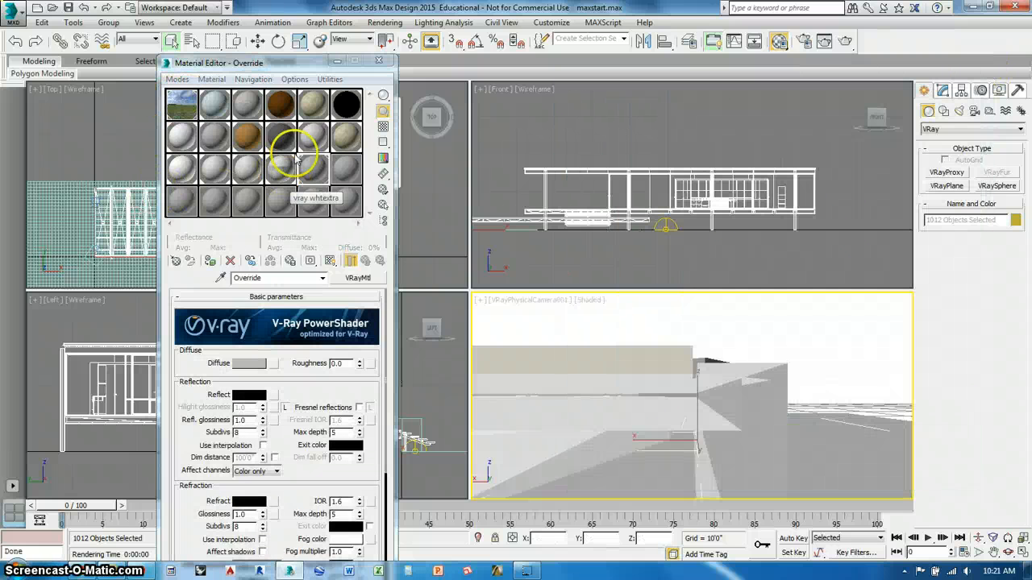
- Show an enlarged preview of the vray floor material and review the Material Editor's slot layout options, keeping 6 X 4
{"action": "double_click", "coordinate": [313, 103]}
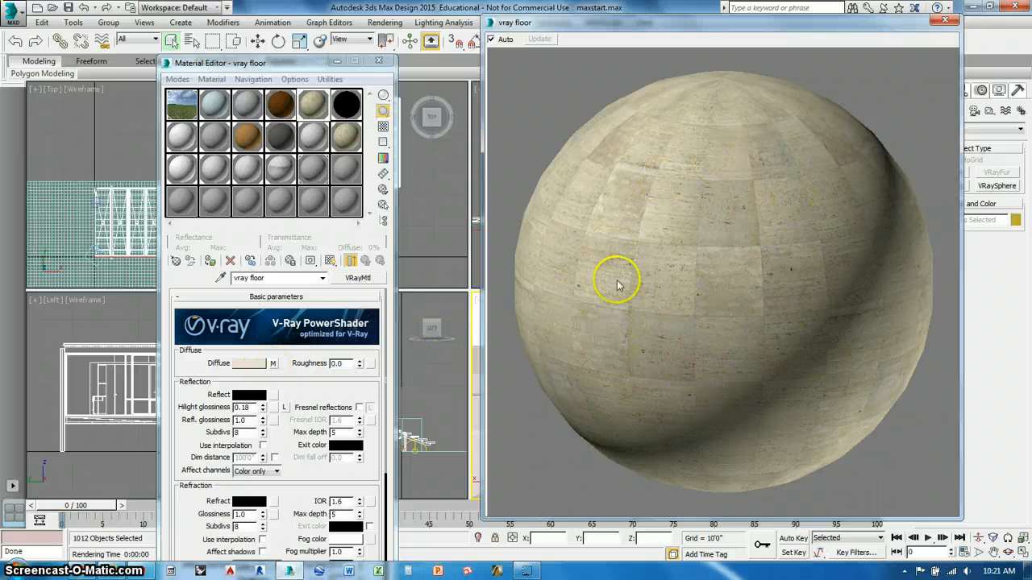
{"action": "left_click", "coordinate": [384, 192]}
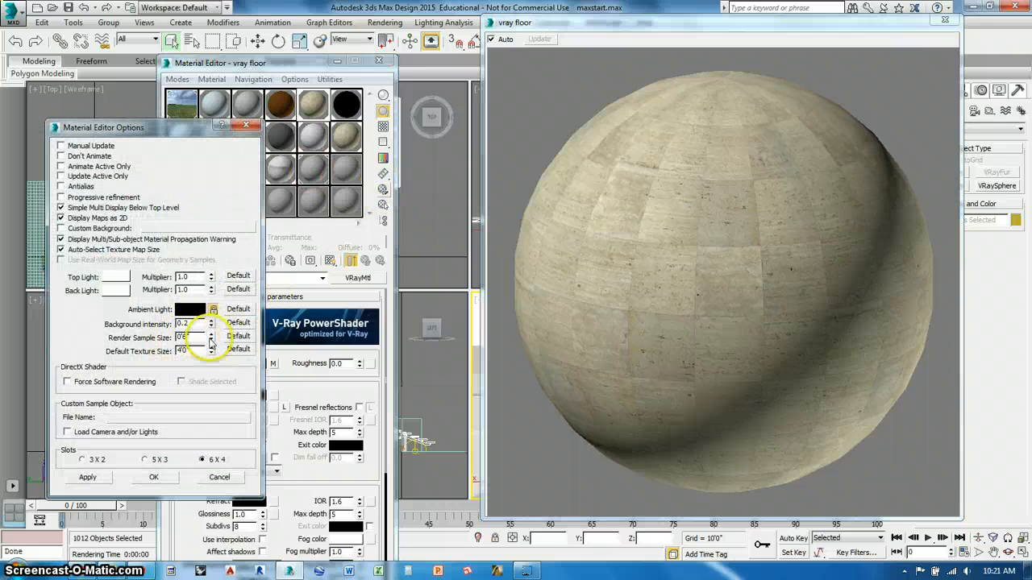
{"action": "left_click", "coordinate": [87, 477]}
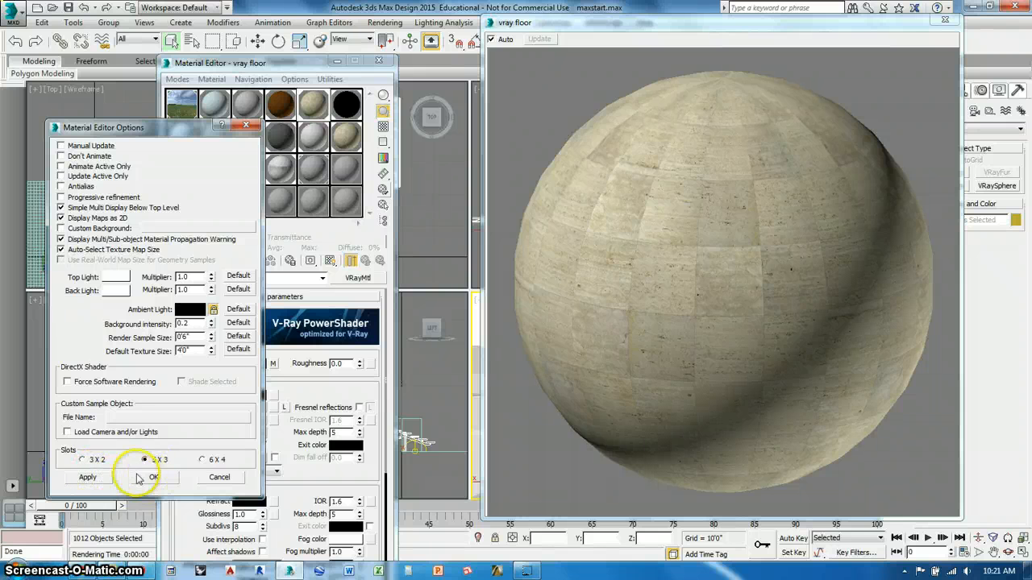
{"action": "left_click", "coordinate": [201, 460]}
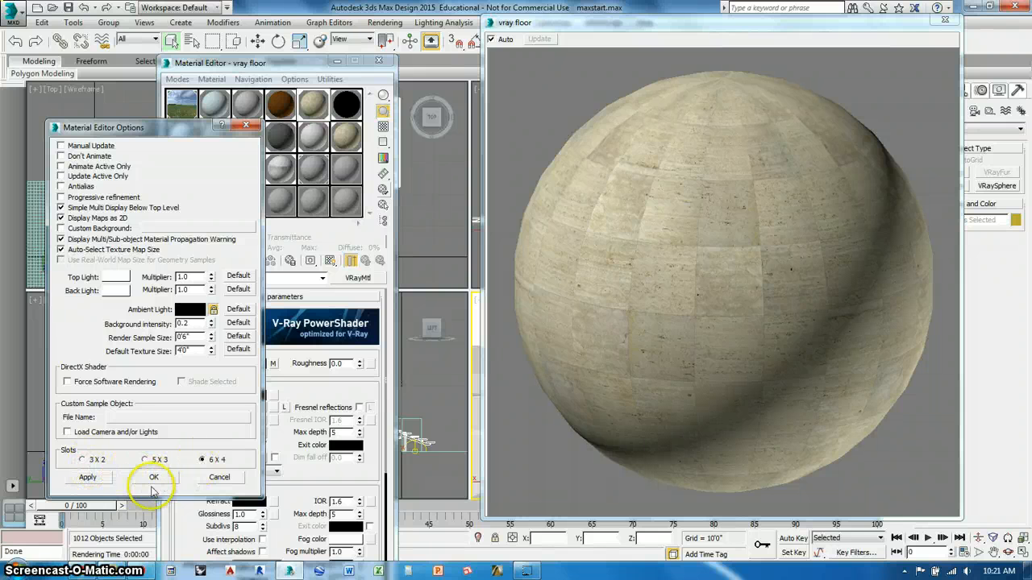
{"action": "left_click", "coordinate": [153, 478]}
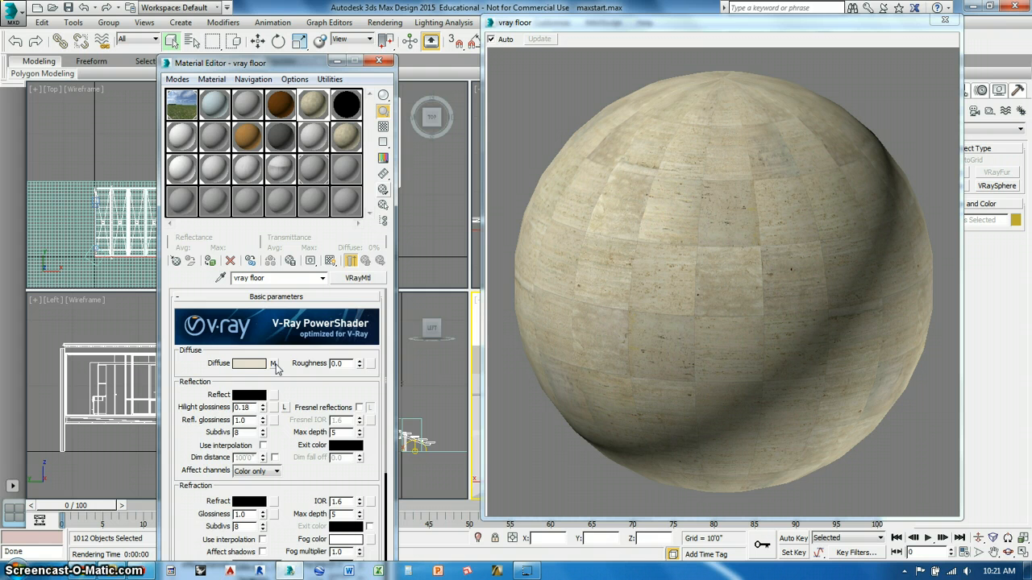
- Inspect vray floor's diffuse bitmap and browse the FARNSWORTH folder under materiallibraries for its textures without replacing floor.jpg, then close the enlarged preview
{"action": "left_click", "coordinate": [274, 364]}
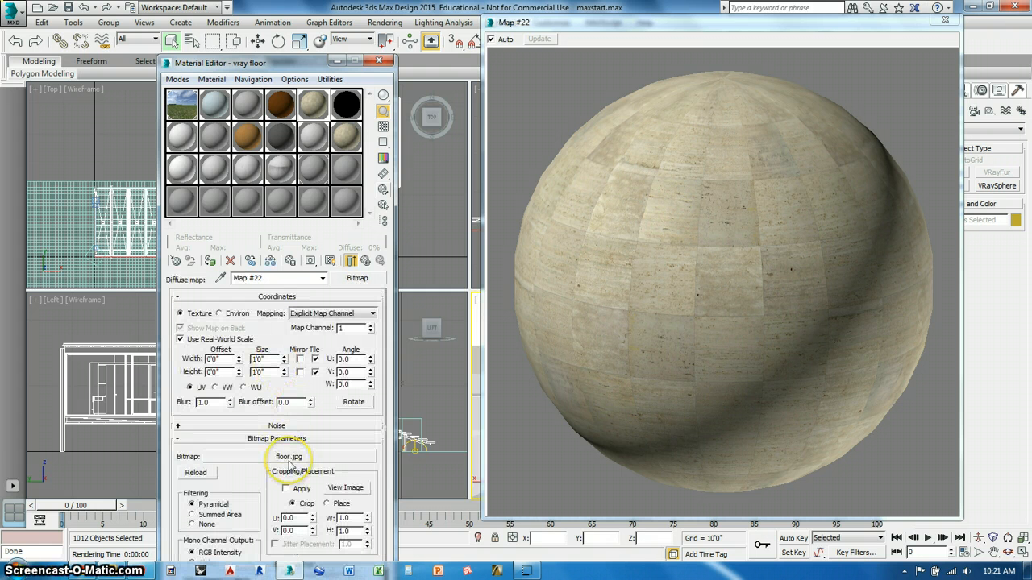
{"action": "left_click", "coordinate": [288, 457]}
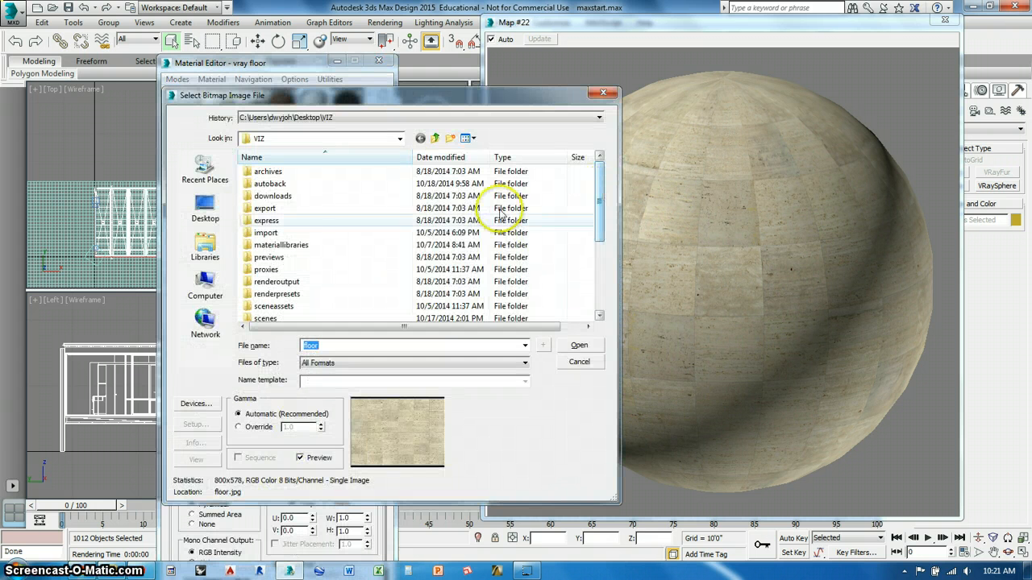
{"action": "left_click_drag", "start_coordinate": [601, 186], "coordinate": [602, 261]}
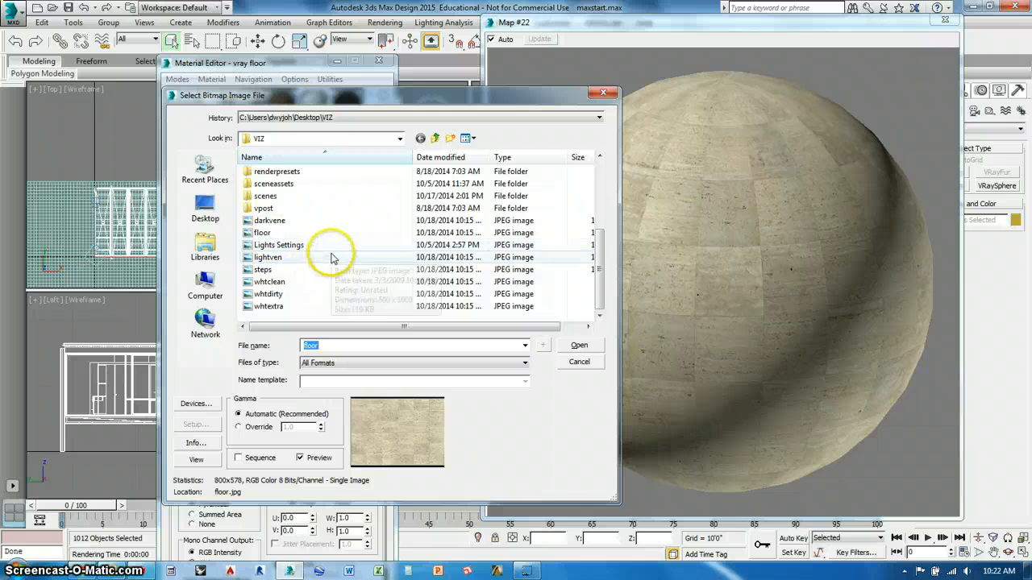
{"action": "left_click_drag", "start_coordinate": [600, 303], "coordinate": [599, 210]}
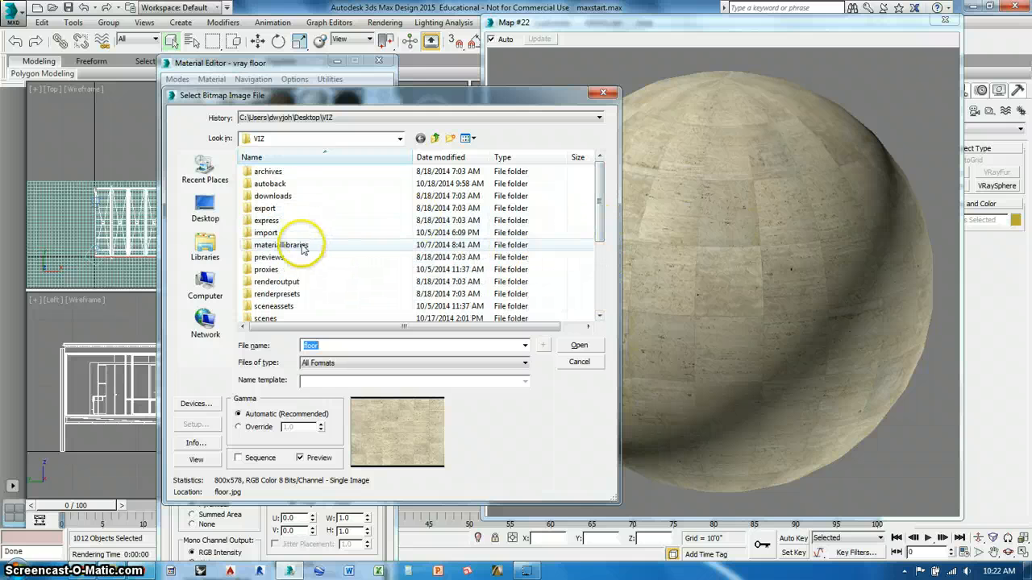
{"action": "double_click", "coordinate": [302, 246]}
{"action": "double_click", "coordinate": [276, 197]}
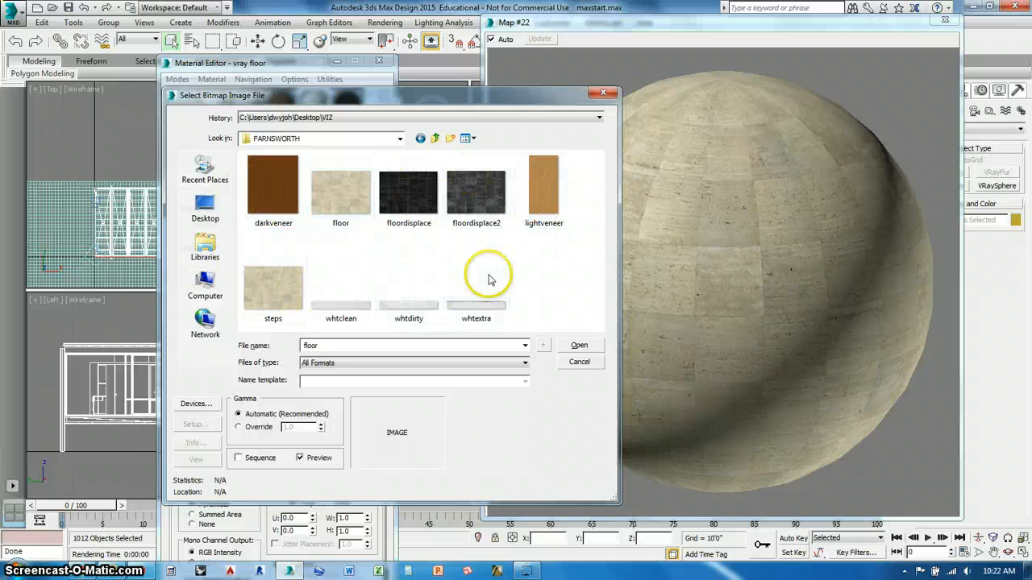
{"action": "left_click", "coordinate": [579, 361]}
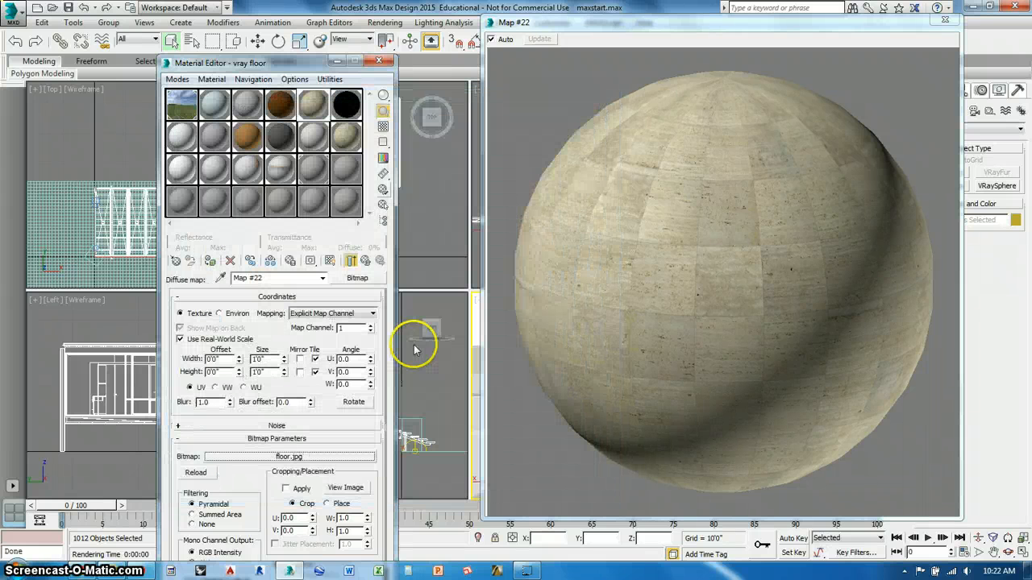
{"action": "left_click", "coordinate": [944, 23]}
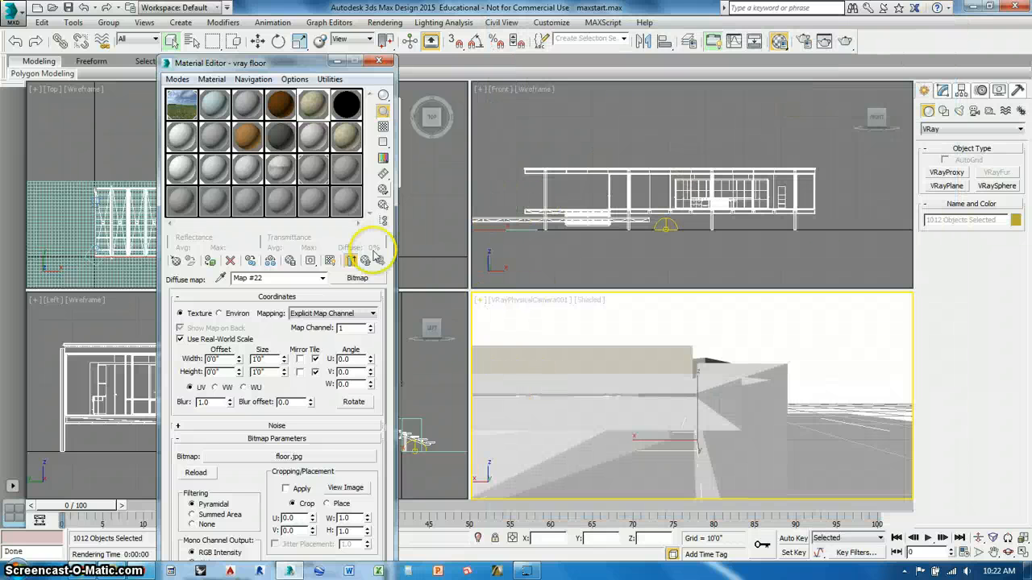
- Save the scene as farnsworth-demo in the scenes folder, replacing the existing file
{"action": "left_click", "coordinate": [13, 16]}
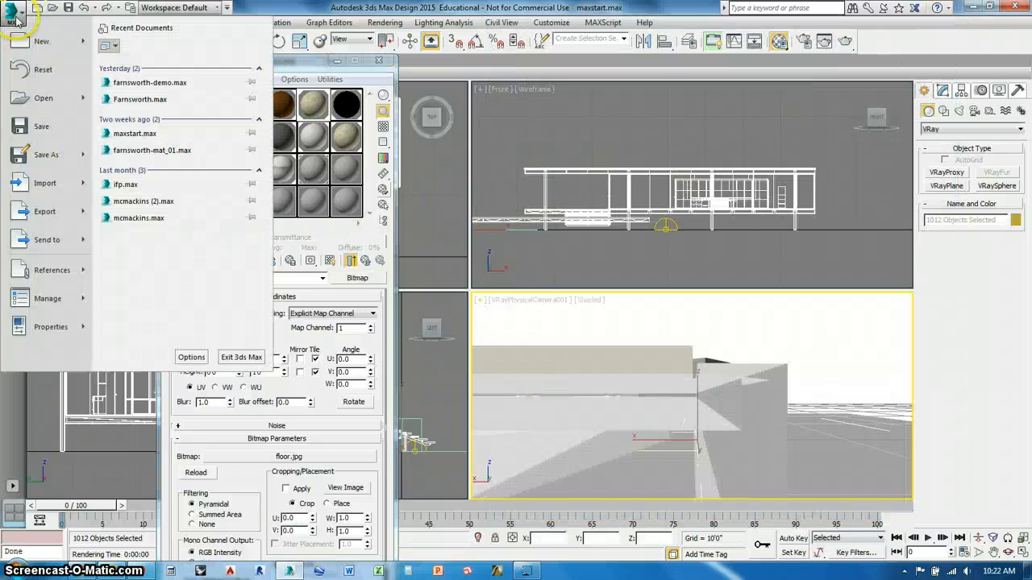
{"action": "left_click", "coordinate": [42, 156]}
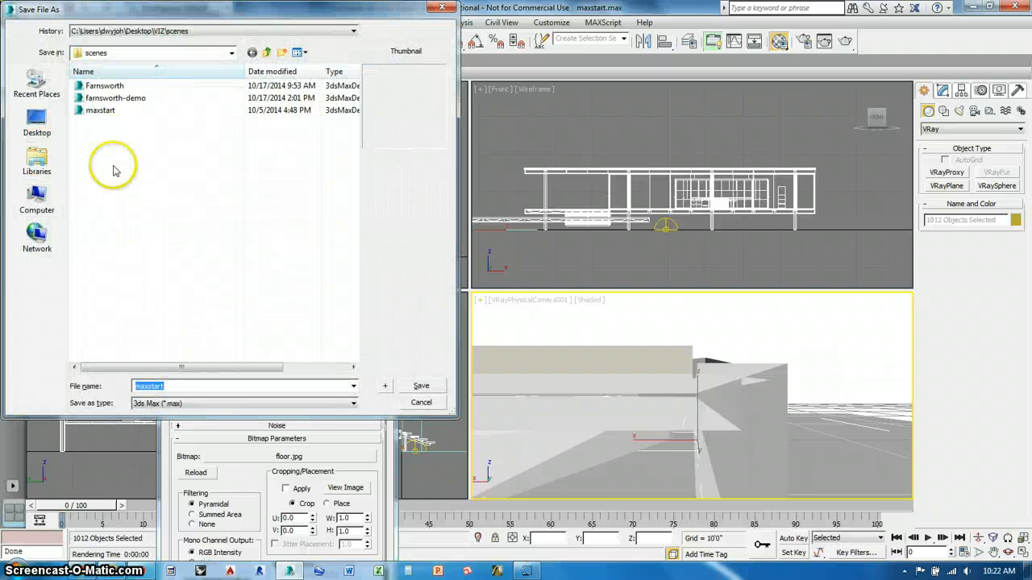
{"action": "left_click", "coordinate": [117, 97]}
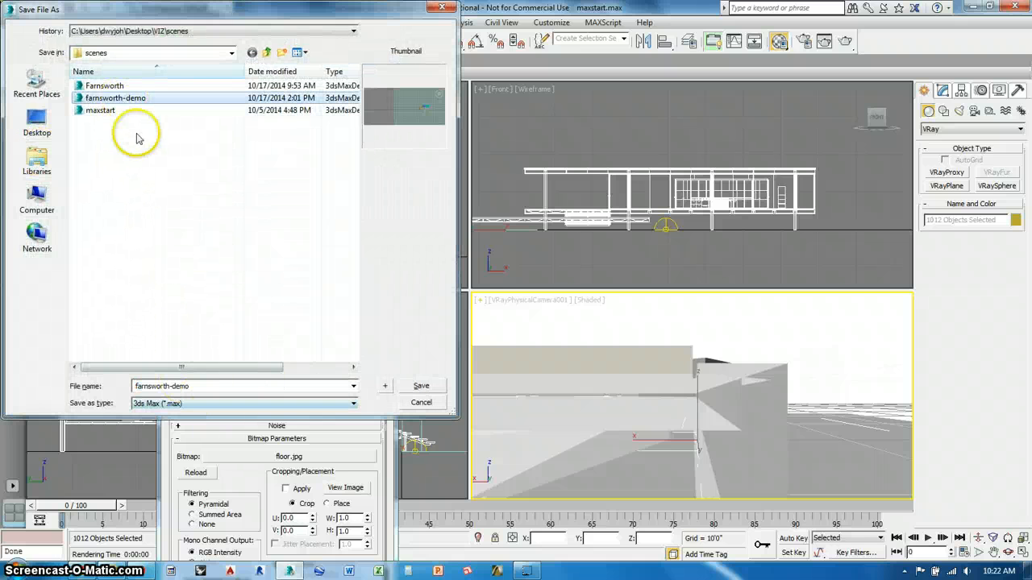
{"action": "left_click", "coordinate": [419, 386]}
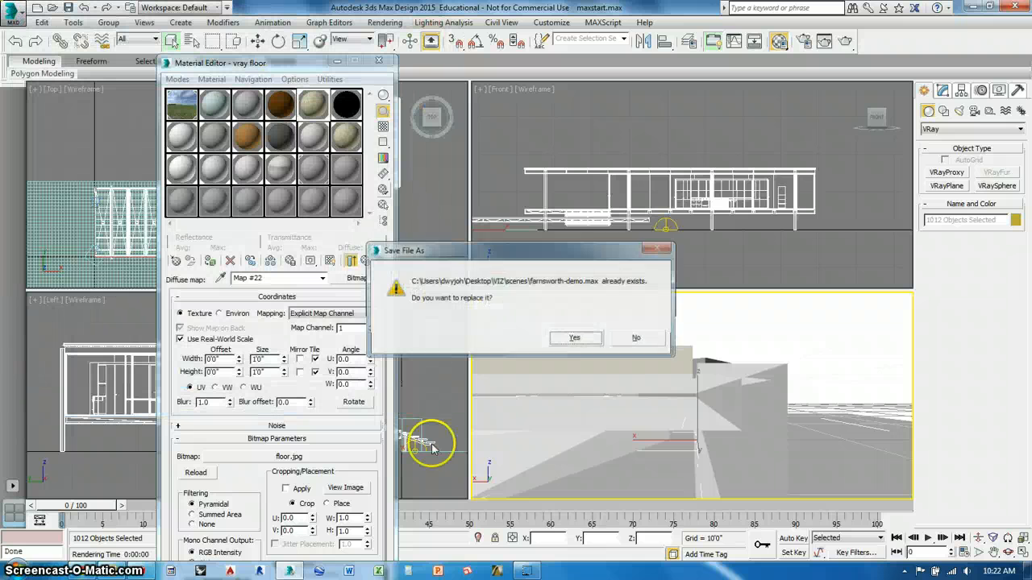
{"action": "left_click", "coordinate": [572, 339]}
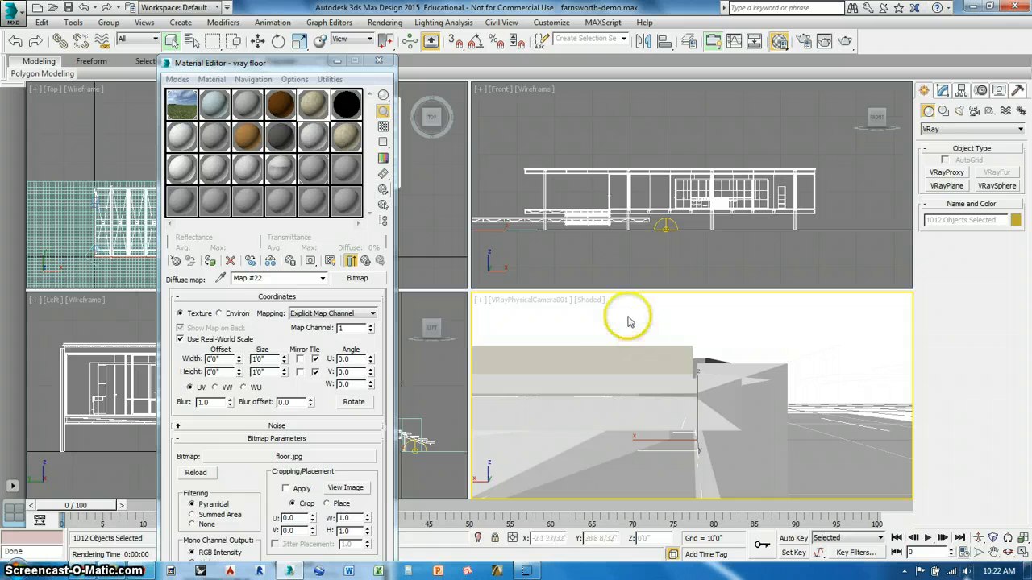
- Reposition VRayPhysicalCamera001 by dollying the camera and its target back until the view frames the house's exterior columns, roof and deck
{"action": "middle_click_drag", "start_coordinate": [603, 353], "coordinate": [666, 393]}
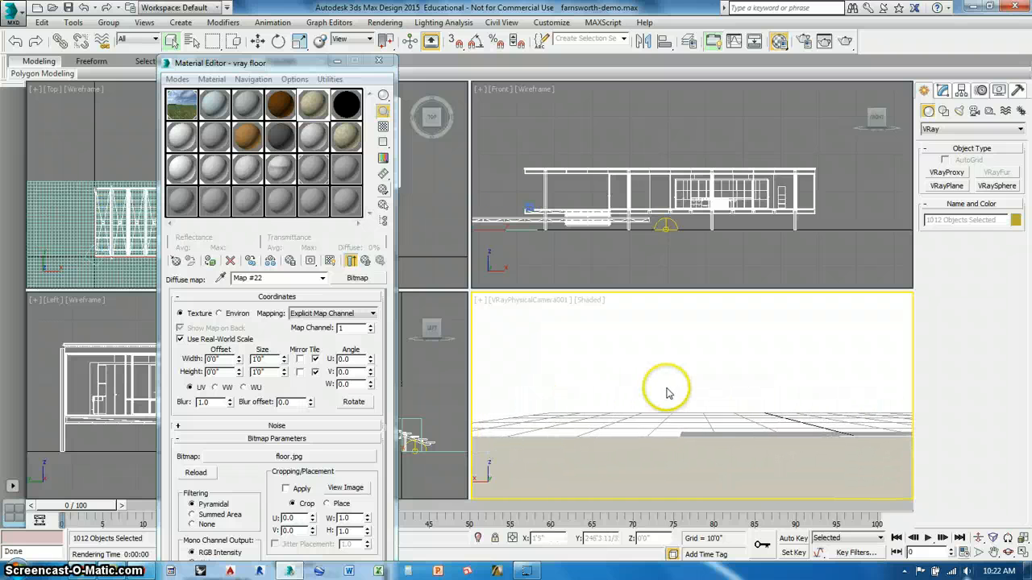
{"action": "left_click", "coordinate": [978, 538]}
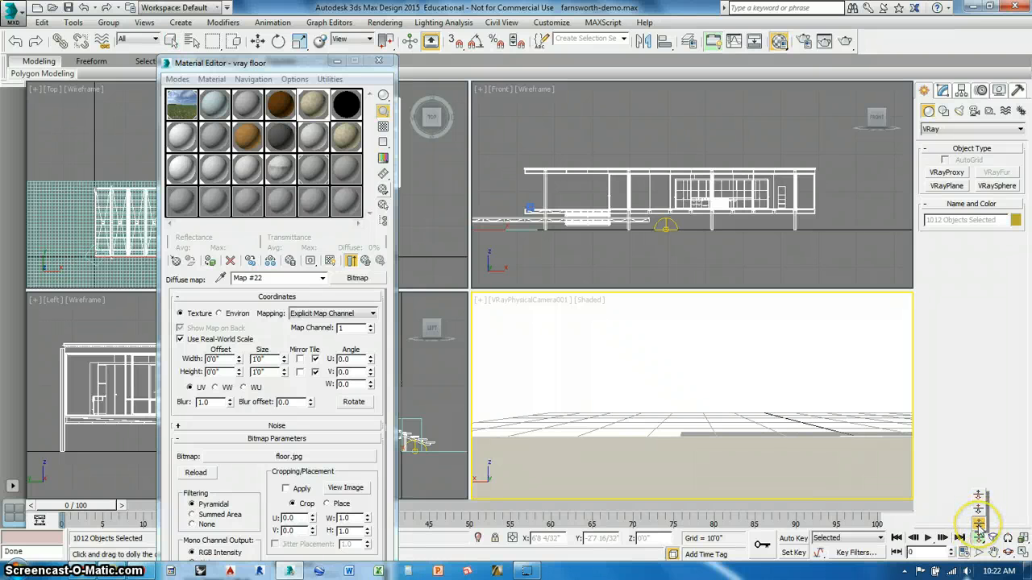
{"action": "left_click_drag", "start_coordinate": [979, 524], "coordinate": [979, 525]}
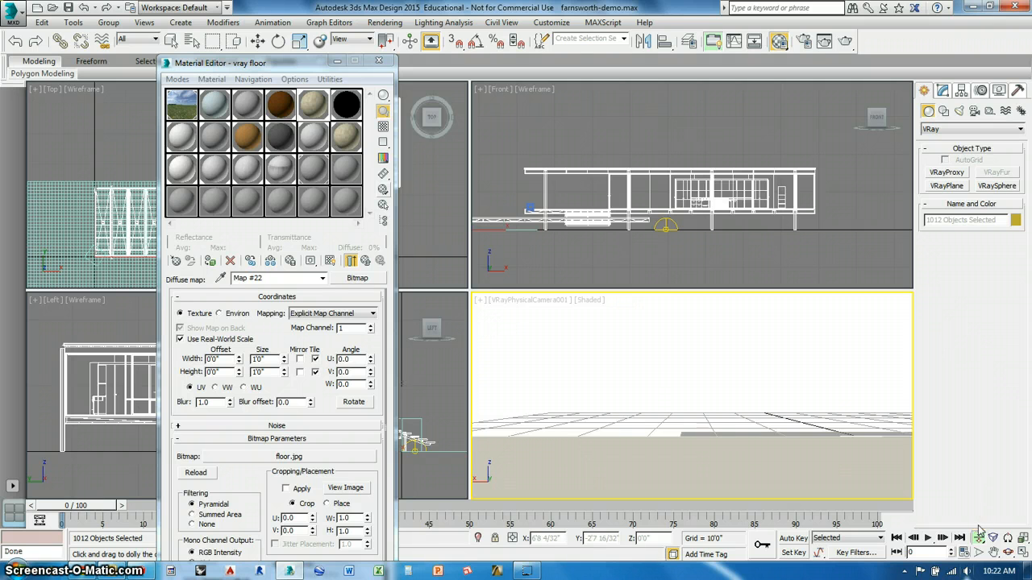
{"action": "left_click_drag", "start_coordinate": [674, 413], "coordinate": [695, 437]}
{"action": "left_click_drag", "start_coordinate": [609, 410], "coordinate": [722, 371]}
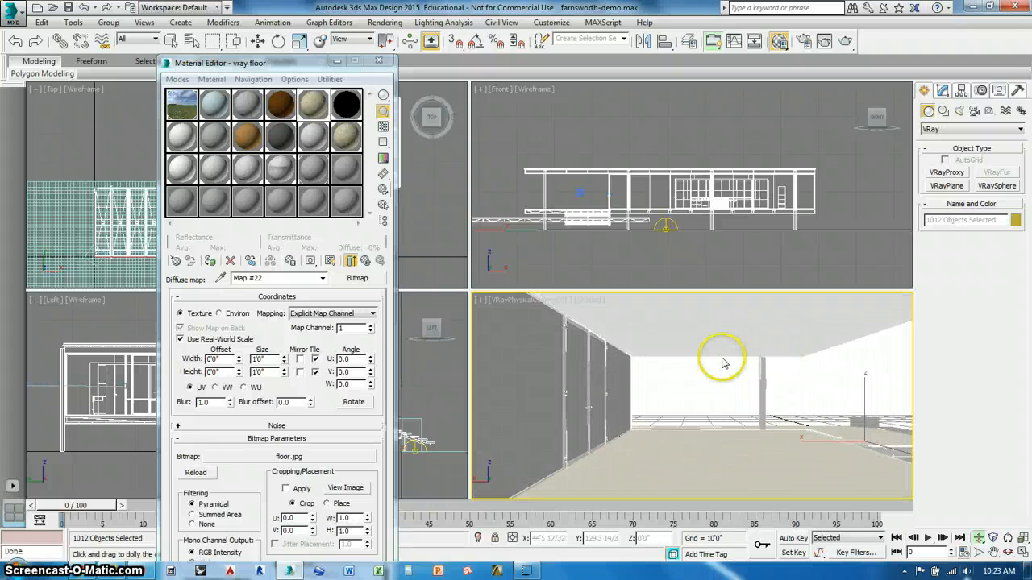
{"action": "left_click_drag", "start_coordinate": [642, 426], "coordinate": [553, 425]}
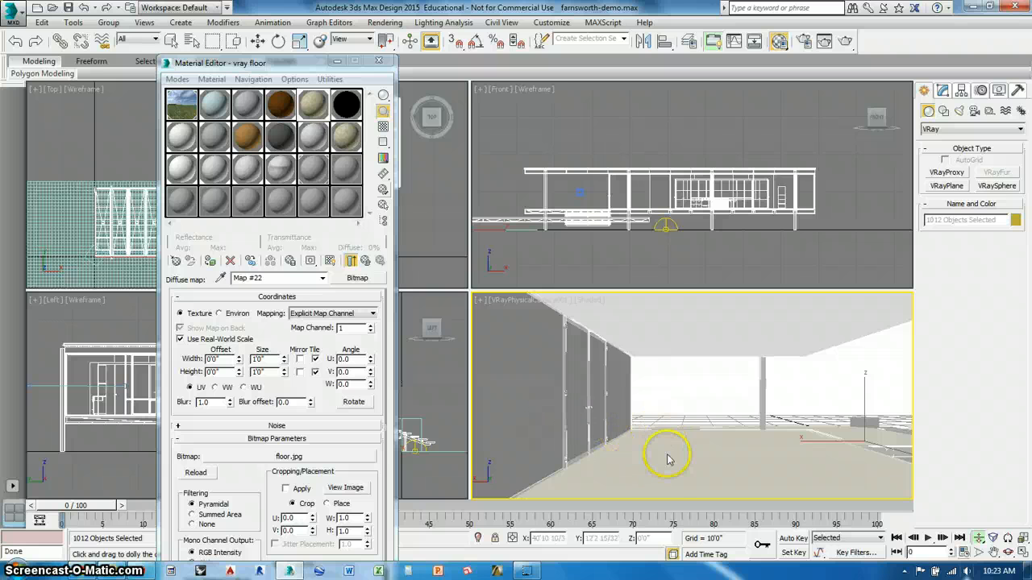
{"action": "left_click_drag", "start_coordinate": [667, 459], "coordinate": [715, 415]}
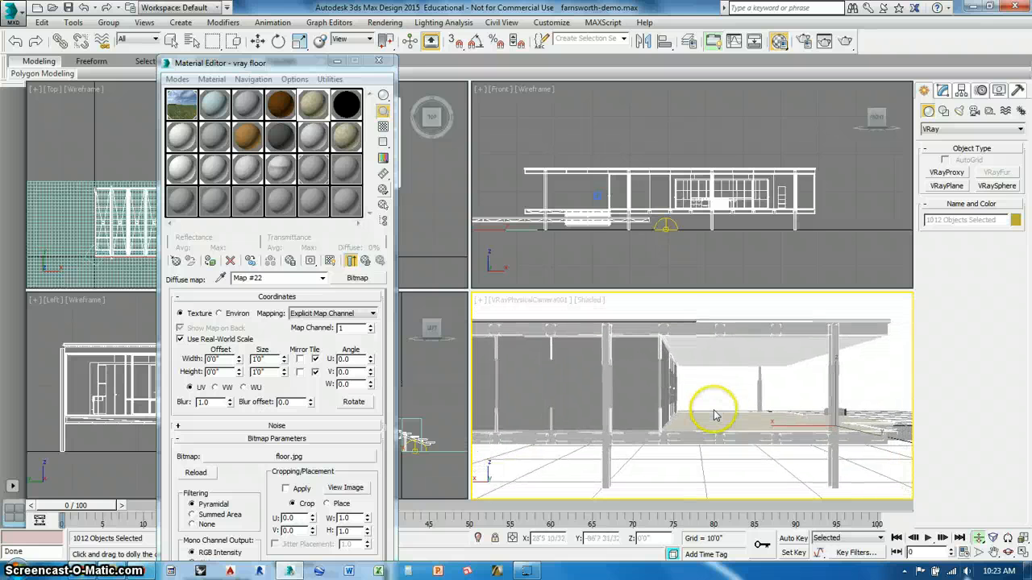
- Enlarge the ground plane to 500' length and 500' width, deselect it, and move the Material Editor clear of the camera view
{"action": "left_click", "coordinate": [97, 121]}
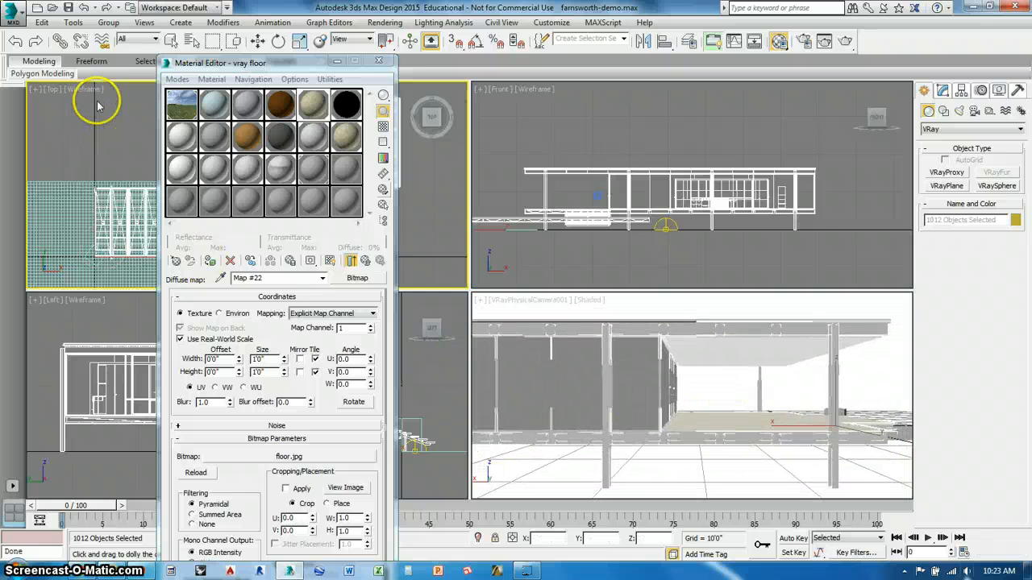
{"action": "left_click_drag", "start_coordinate": [326, 69], "coordinate": [819, 91]}
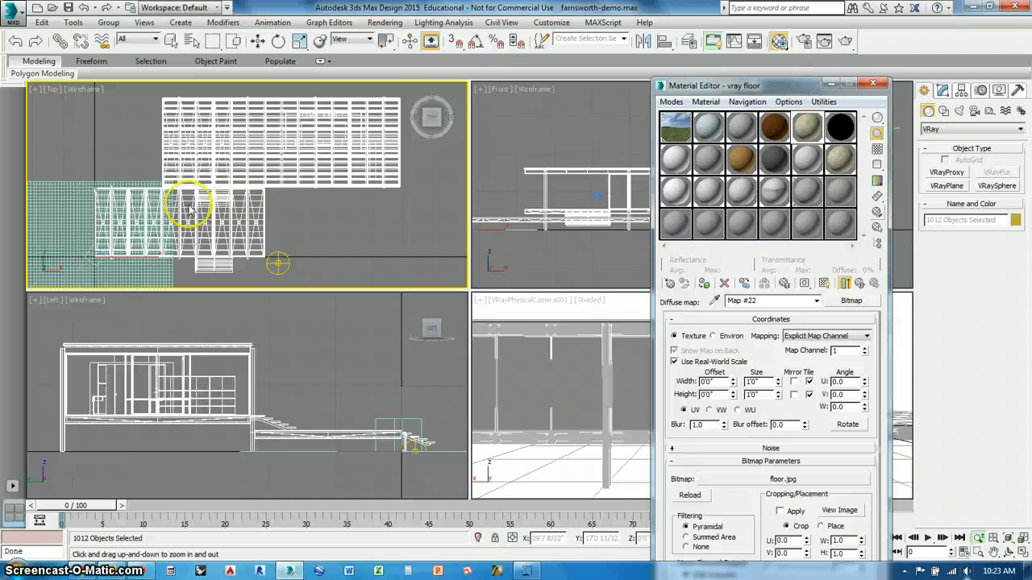
{"action": "left_click", "coordinate": [170, 41]}
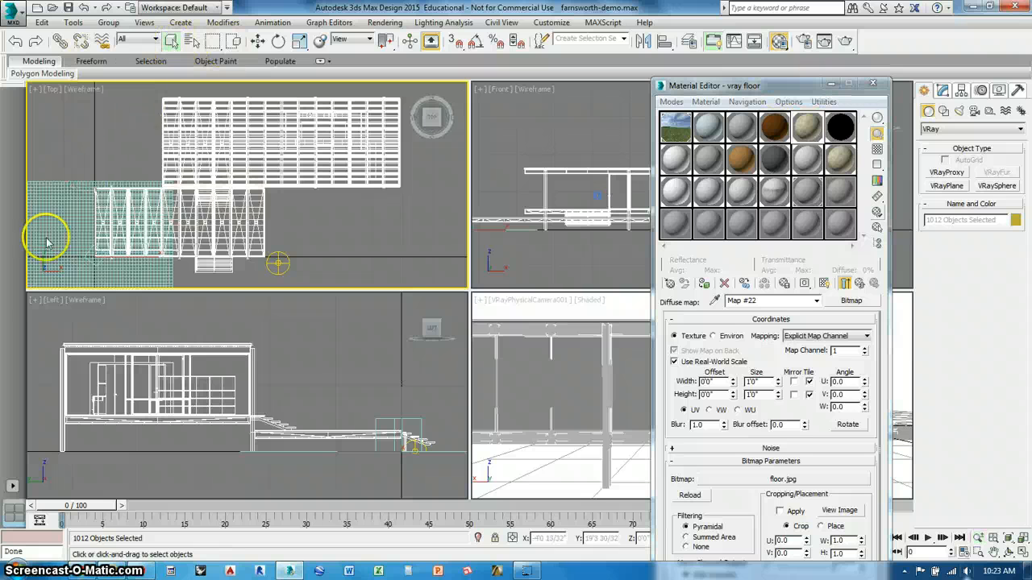
{"action": "left_click", "coordinate": [40, 252]}
{"action": "left_click", "coordinate": [942, 92]}
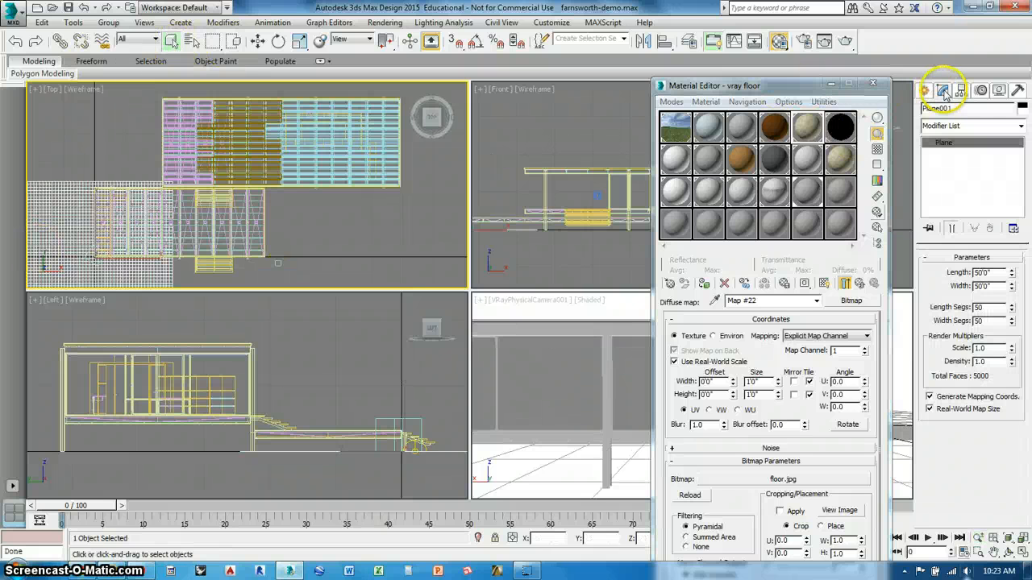
{"action": "left_click", "coordinate": [979, 287]}
{"action": "key", "text": "Return"}
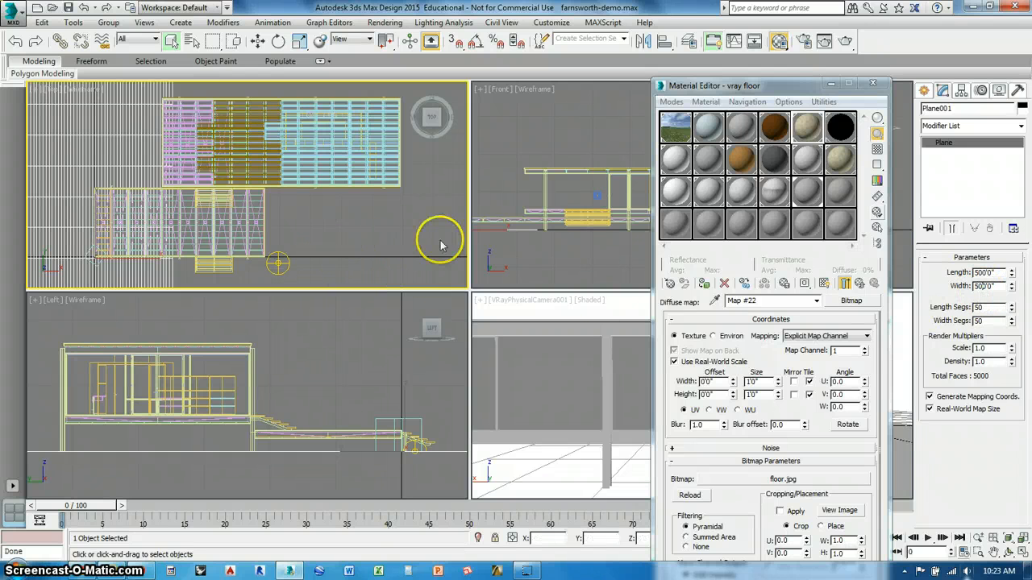
{"action": "left_click", "coordinate": [988, 307]}
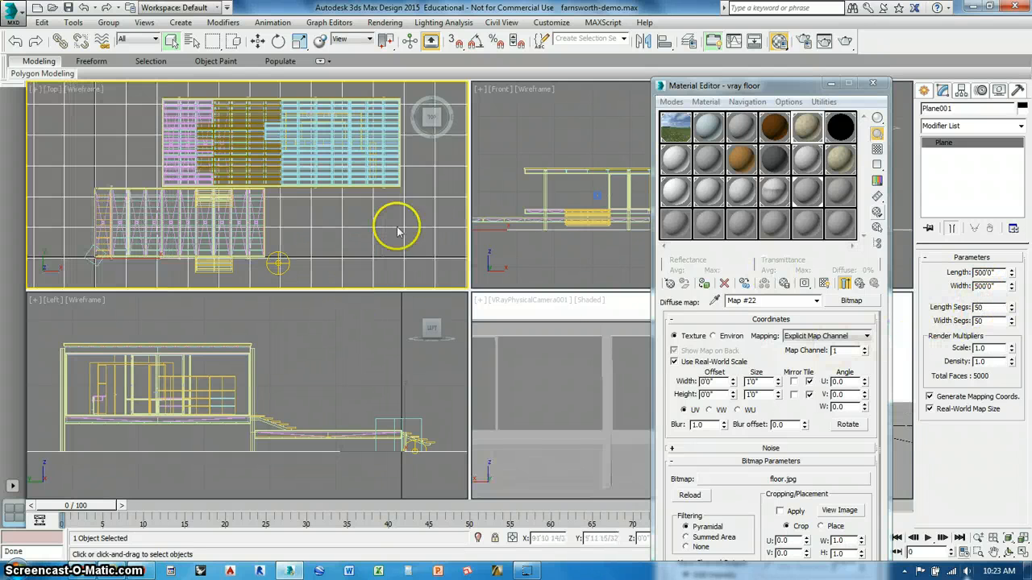
{"action": "left_click", "coordinate": [368, 379]}
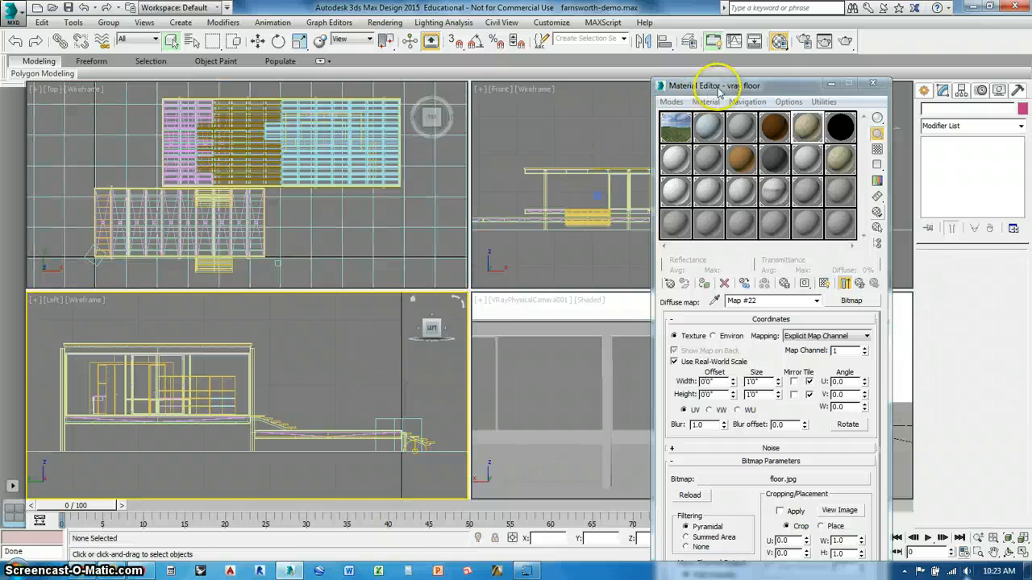
{"action": "left_click_drag", "start_coordinate": [719, 91], "coordinate": [129, 83]}
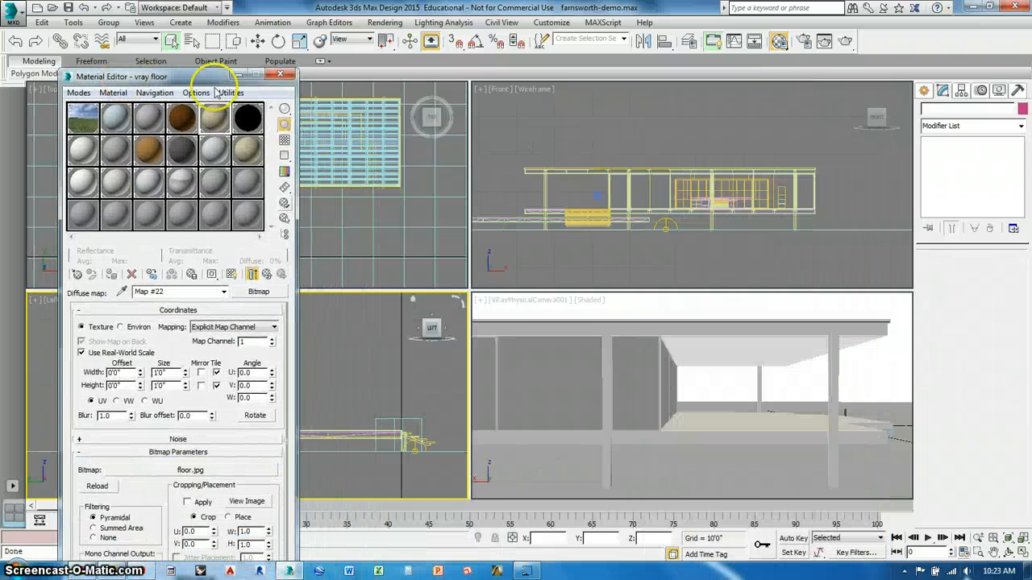
- Select the vray alu material and open its enlarged preview, arranging the preview and the Material Editor side by side
{"action": "left_click_drag", "start_coordinate": [168, 79], "coordinate": [182, 36]}
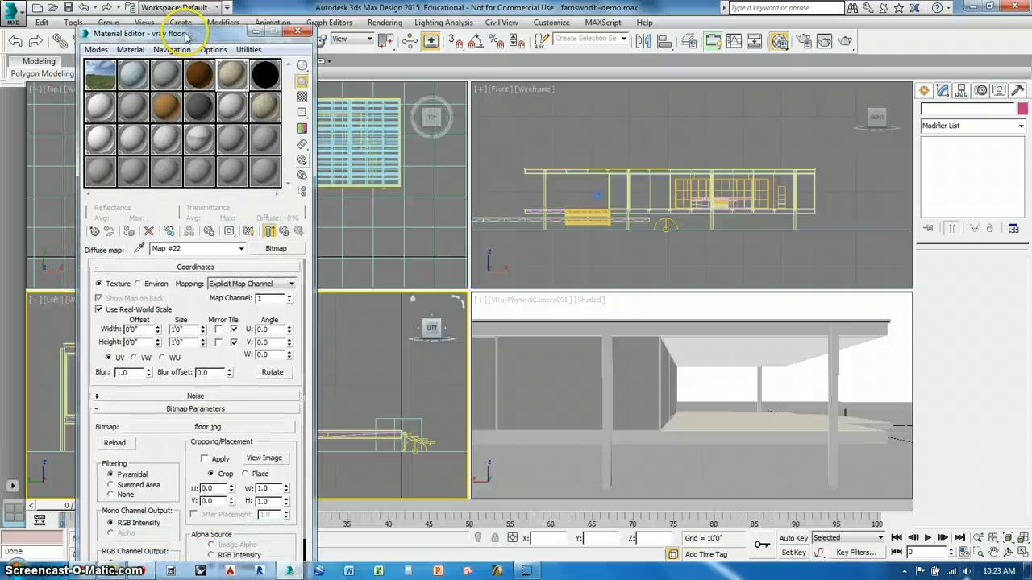
{"action": "left_click", "coordinate": [134, 77]}
{"action": "double_click", "coordinate": [136, 78]}
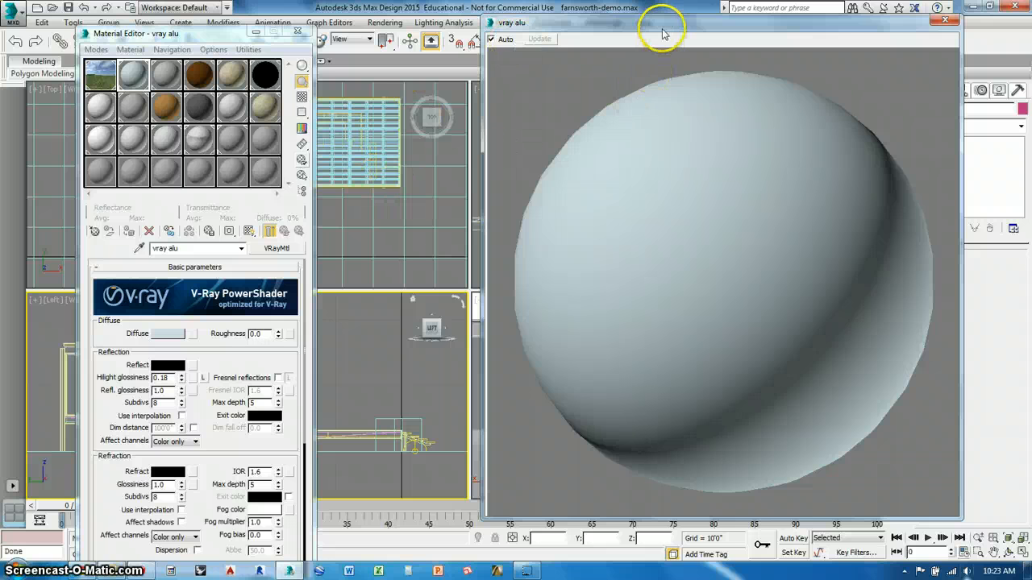
{"action": "left_click_drag", "start_coordinate": [663, 34], "coordinate": [668, 11]}
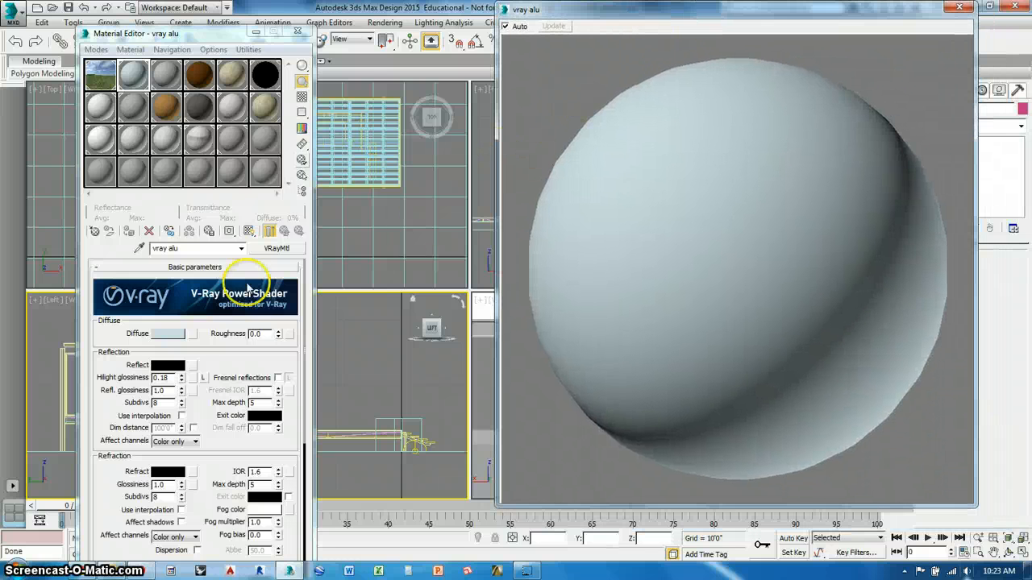
- Set vray alu's diffuse color to near-black with a value of 3, and show the checkered background in its preview
{"action": "left_click", "coordinate": [172, 334]}
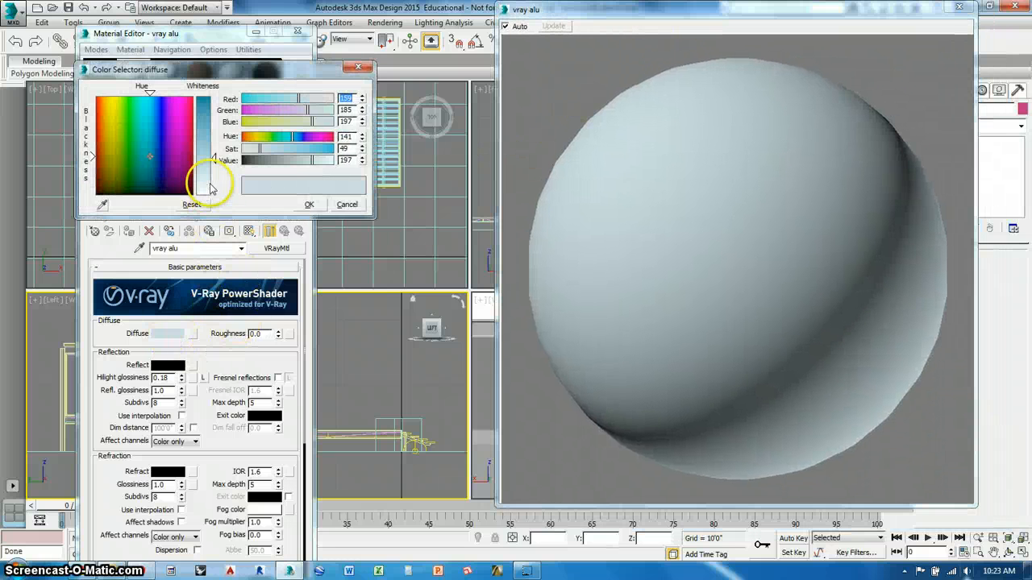
{"action": "left_click", "coordinate": [203, 103]}
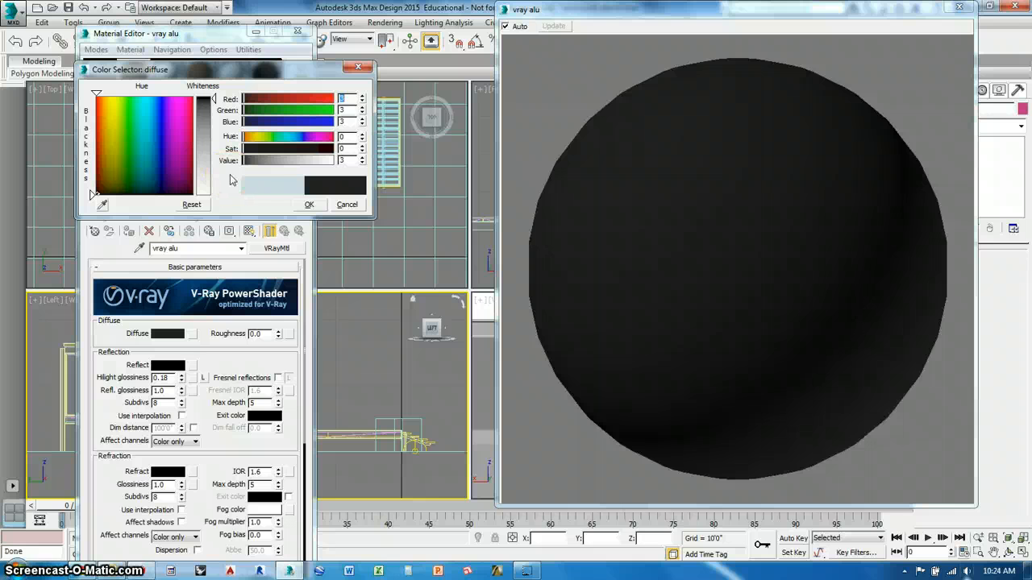
{"action": "left_click_drag", "start_coordinate": [279, 68], "coordinate": [527, 34]}
{"action": "left_click", "coordinate": [556, 169]}
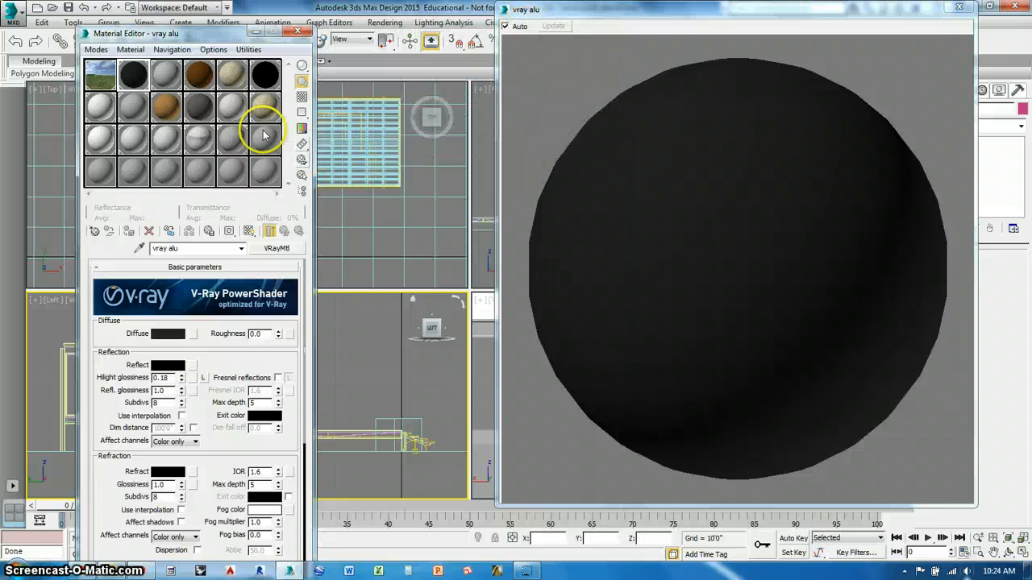
{"action": "left_click", "coordinate": [302, 97]}
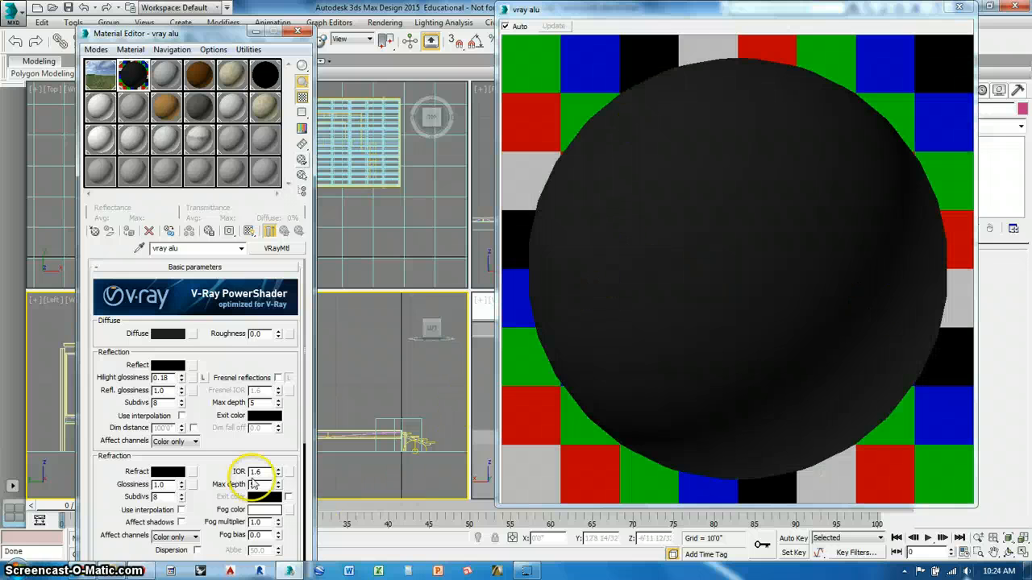
- Set vray alu's reflection color to a value of 238, with highlight glossiness locked and Fresnel reflections on at a Fresnel IOR of 5.0
{"action": "left_click", "coordinate": [173, 367]}
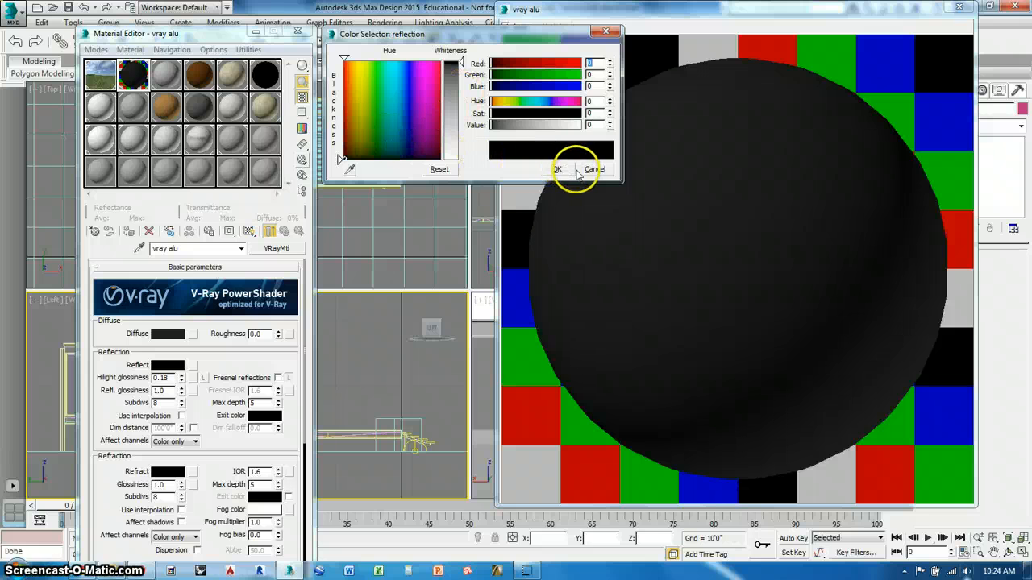
{"action": "left_click", "coordinate": [453, 153]}
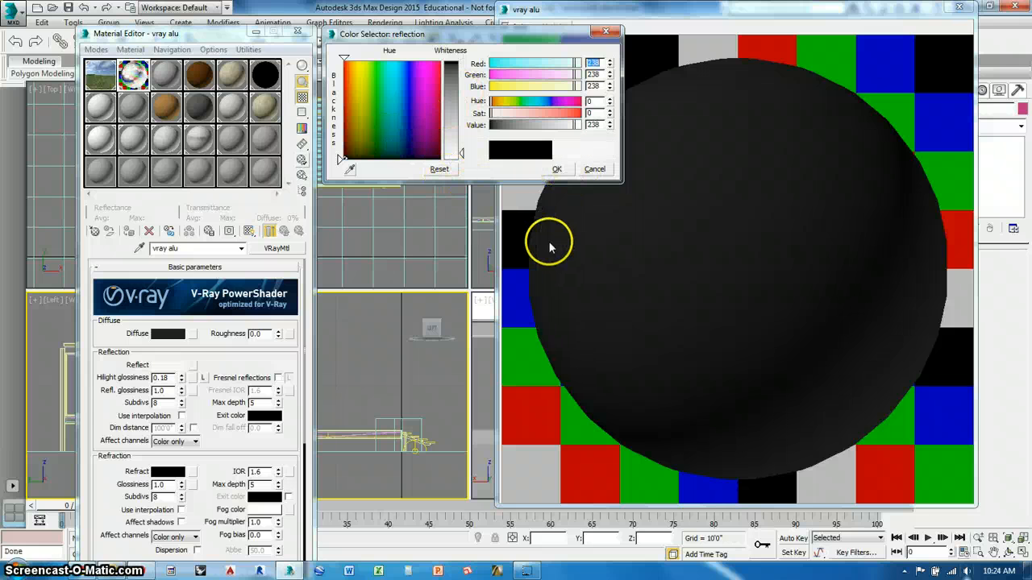
{"action": "left_click", "coordinate": [556, 168]}
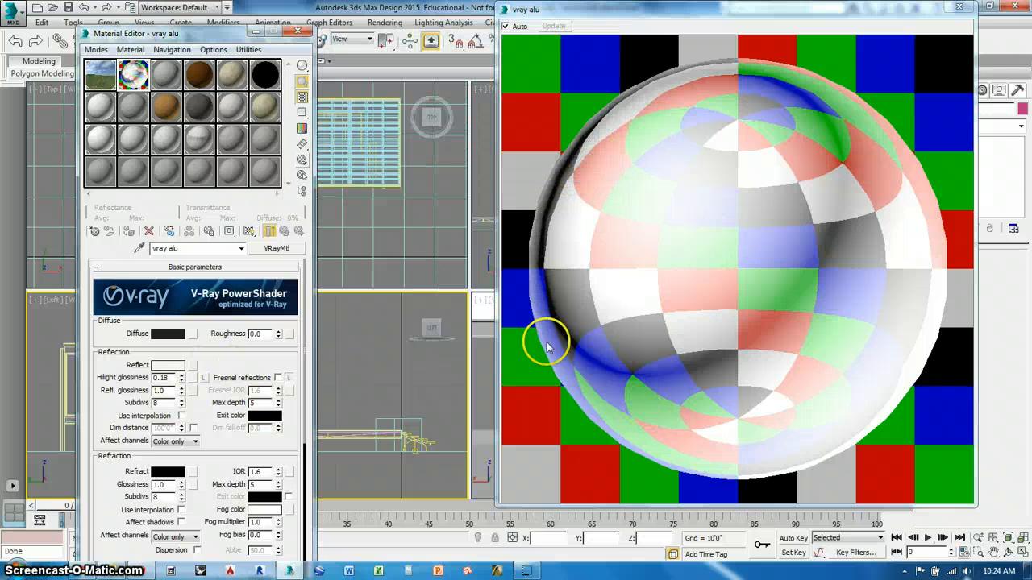
{"action": "left_click", "coordinate": [204, 377]}
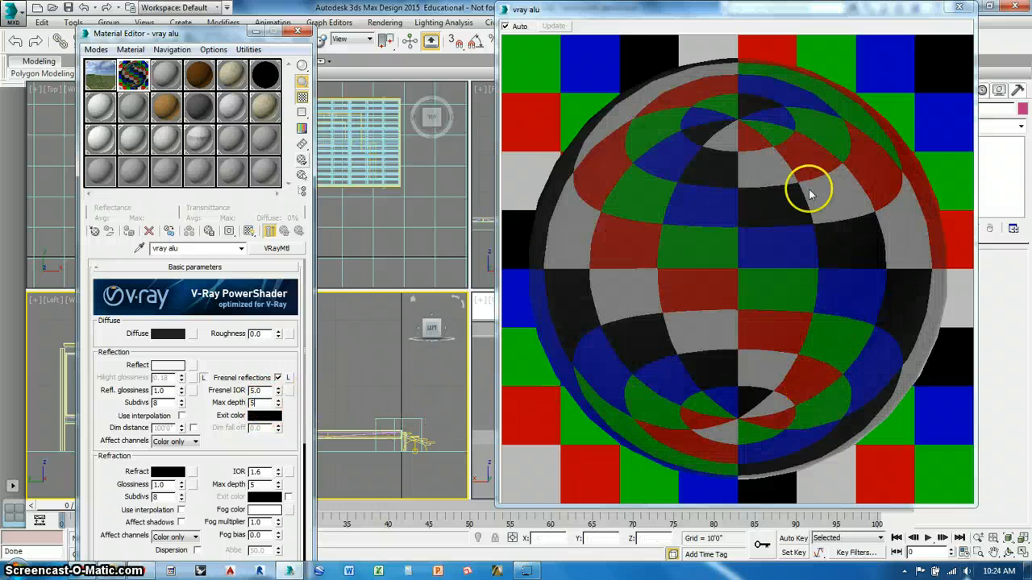
- Assign a standard Bitmap map to vray alu's reflection, collapsing the Trees.mat library to find it
{"action": "left_click", "coordinate": [193, 367]}
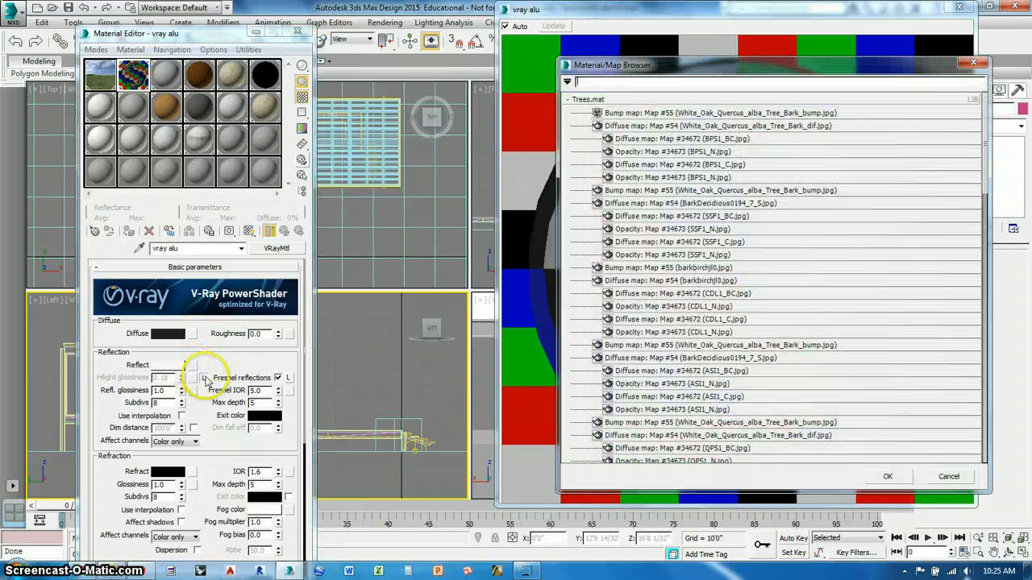
{"action": "left_click", "coordinate": [606, 101]}
{"action": "left_click", "coordinate": [582, 133]}
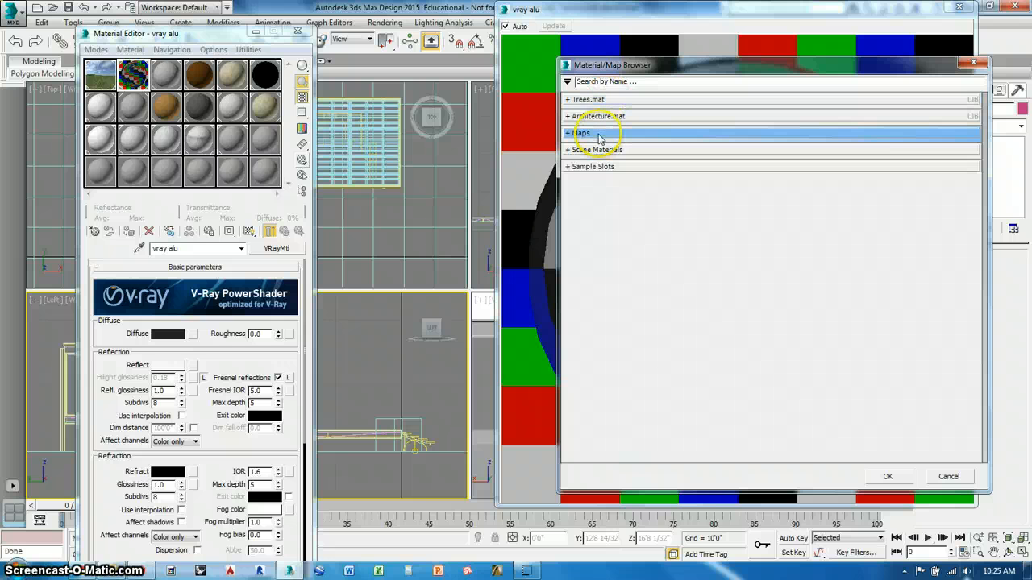
{"action": "left_click", "coordinate": [597, 133]}
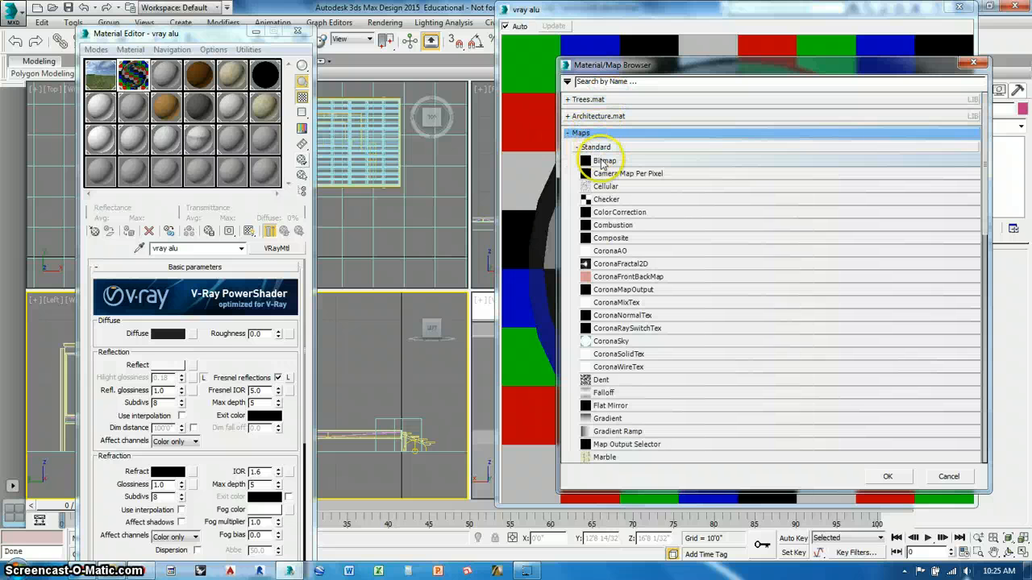
{"action": "double_click", "coordinate": [603, 167]}
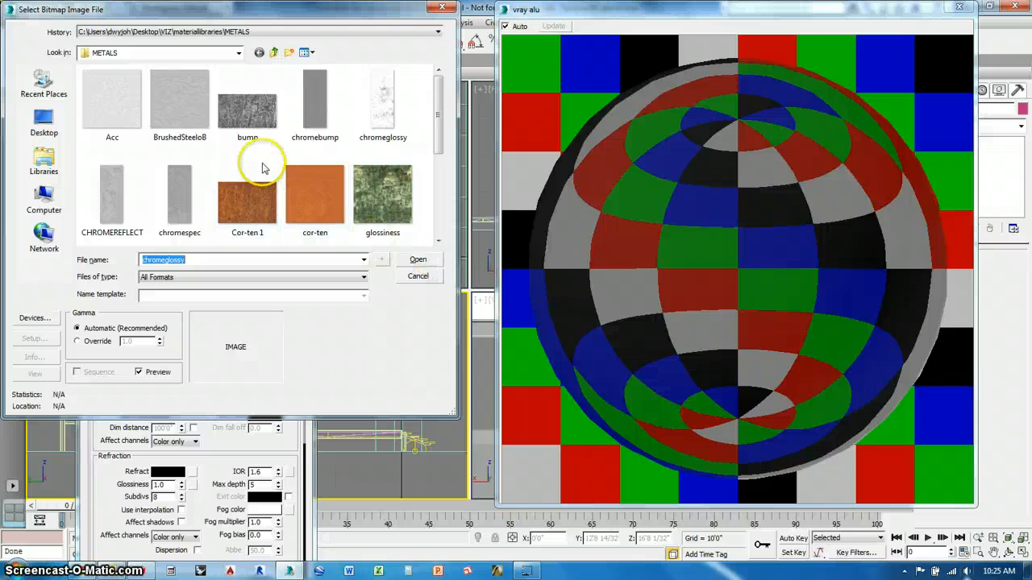
- Load CHROMEREFLECT from the METALS folder under VIZ materiallibraries as the reflection bitmap, and return to the vray alu parameters
{"action": "left_click", "coordinate": [239, 53]}
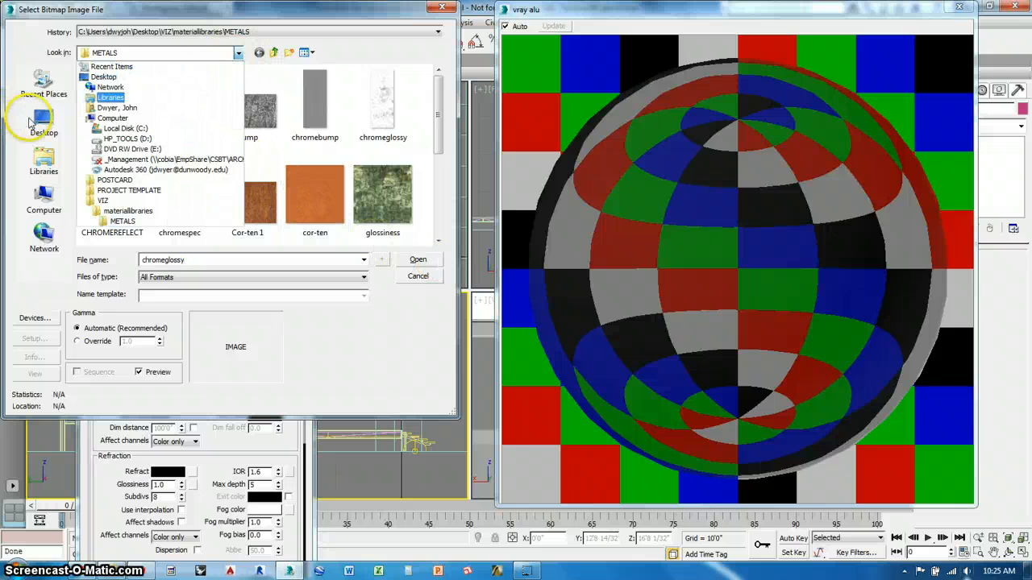
{"action": "left_click", "coordinate": [36, 125]}
{"action": "double_click", "coordinate": [133, 205]}
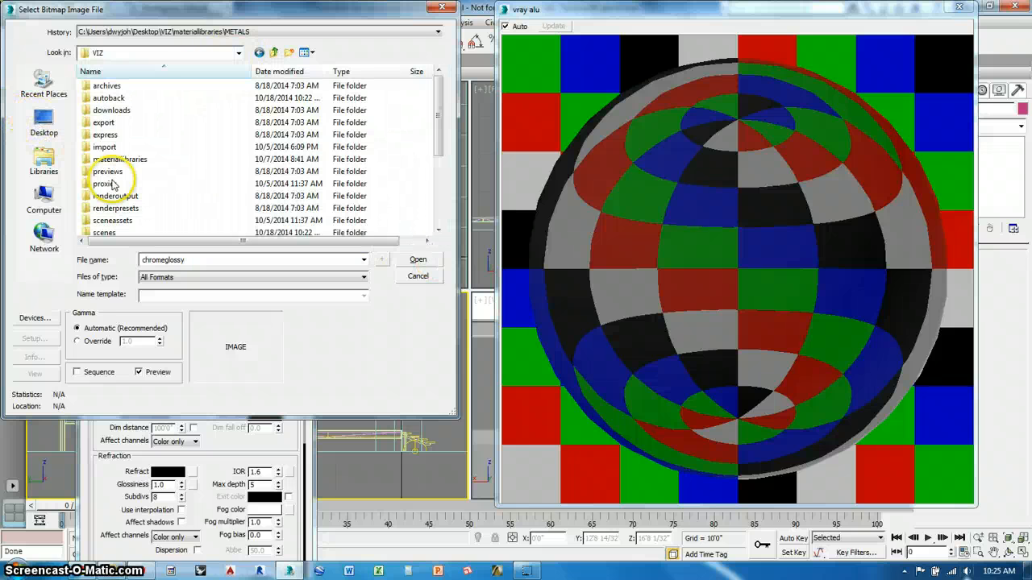
{"action": "double_click", "coordinate": [118, 160]}
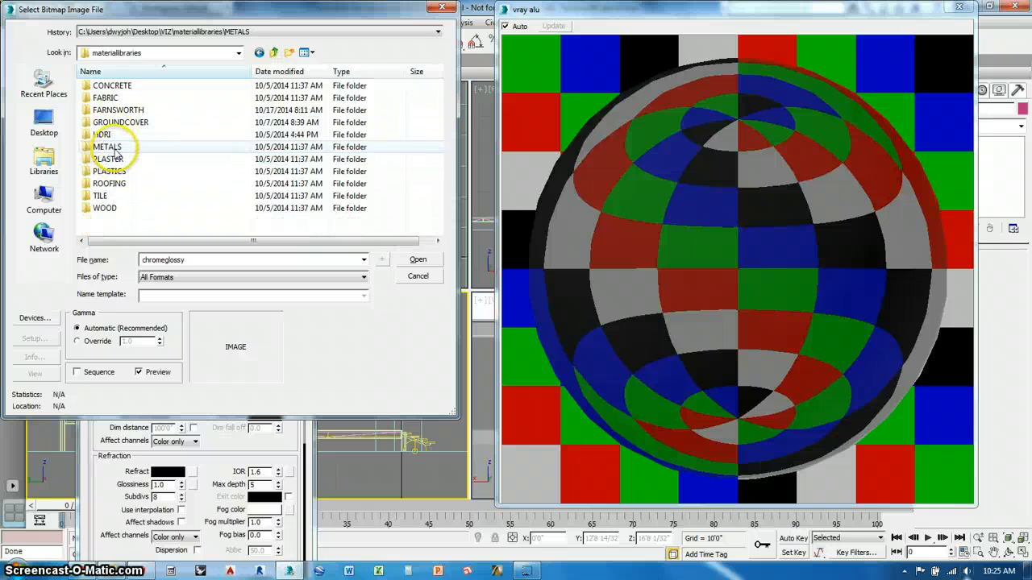
{"action": "double_click", "coordinate": [117, 146]}
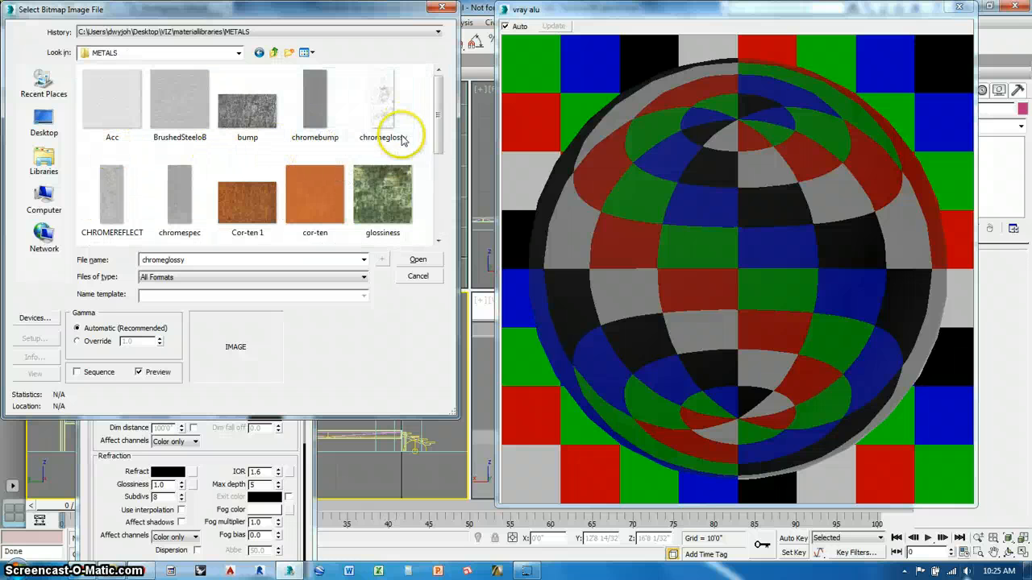
{"action": "left_click", "coordinate": [112, 200]}
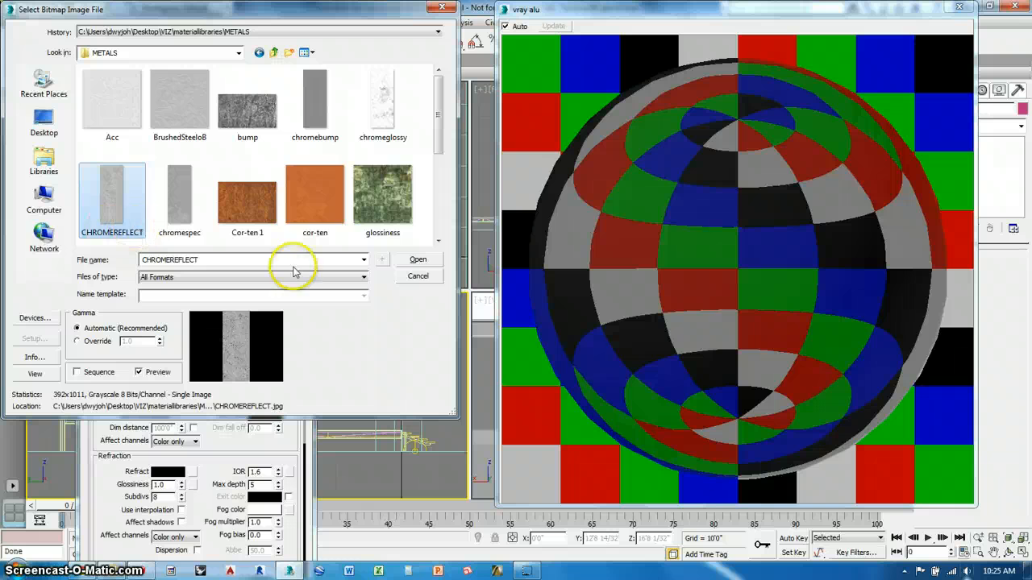
{"action": "left_click", "coordinate": [413, 262]}
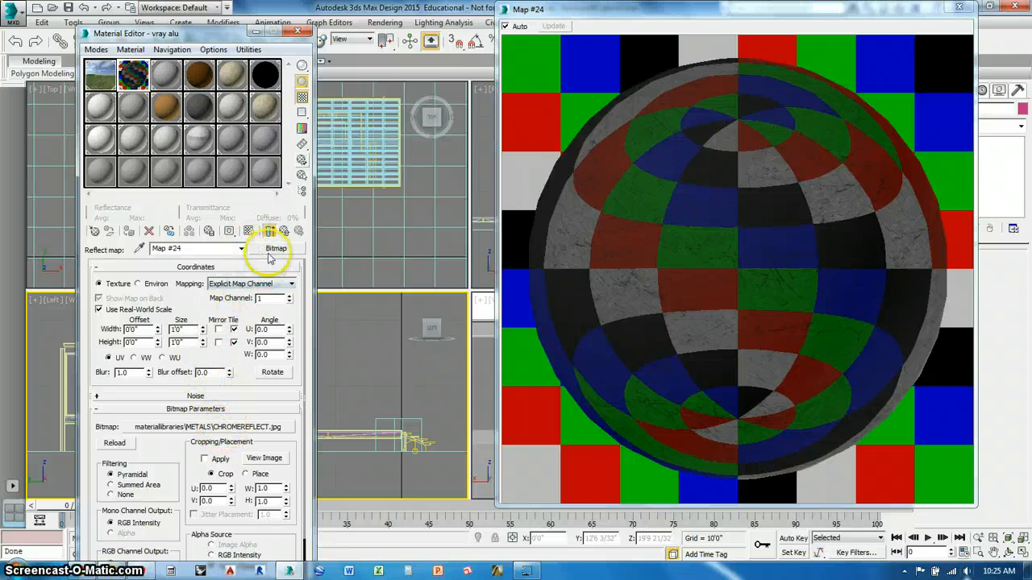
{"action": "left_click", "coordinate": [282, 232]}
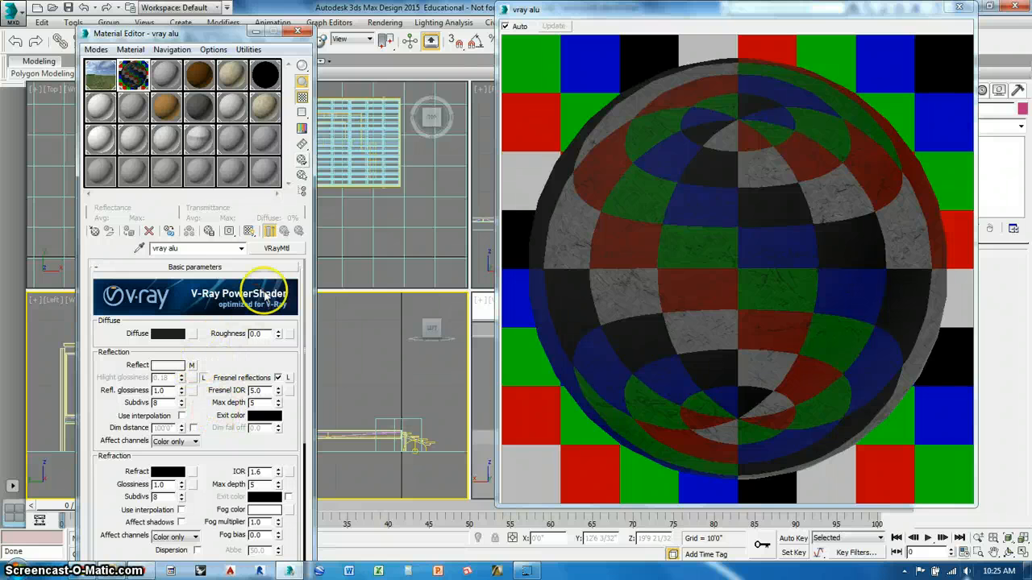
- View the CHROMEREFLECT image of the reflection map to check its proportions, and close the image
{"action": "left_click", "coordinate": [191, 366]}
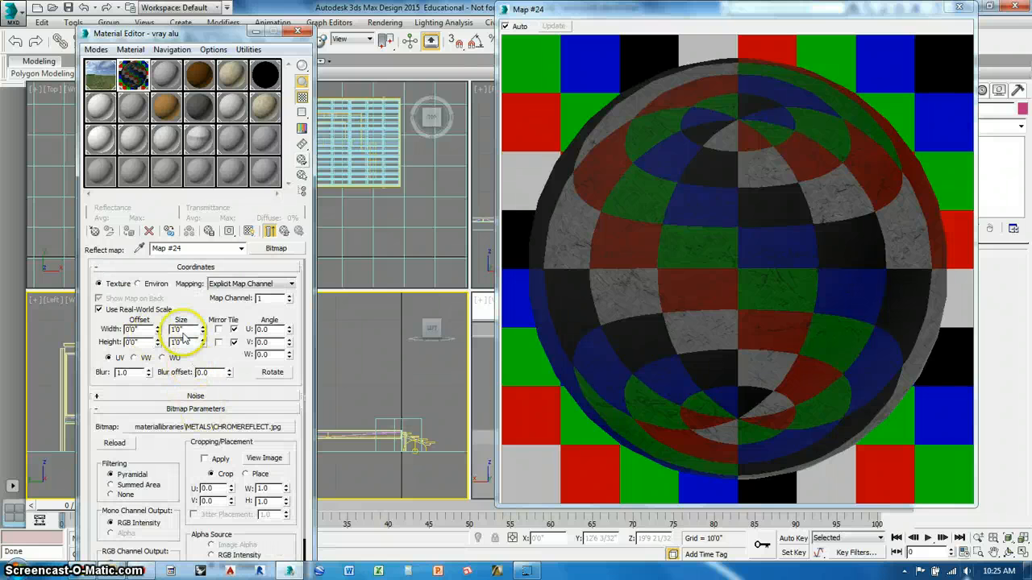
{"action": "left_click", "coordinate": [264, 457]}
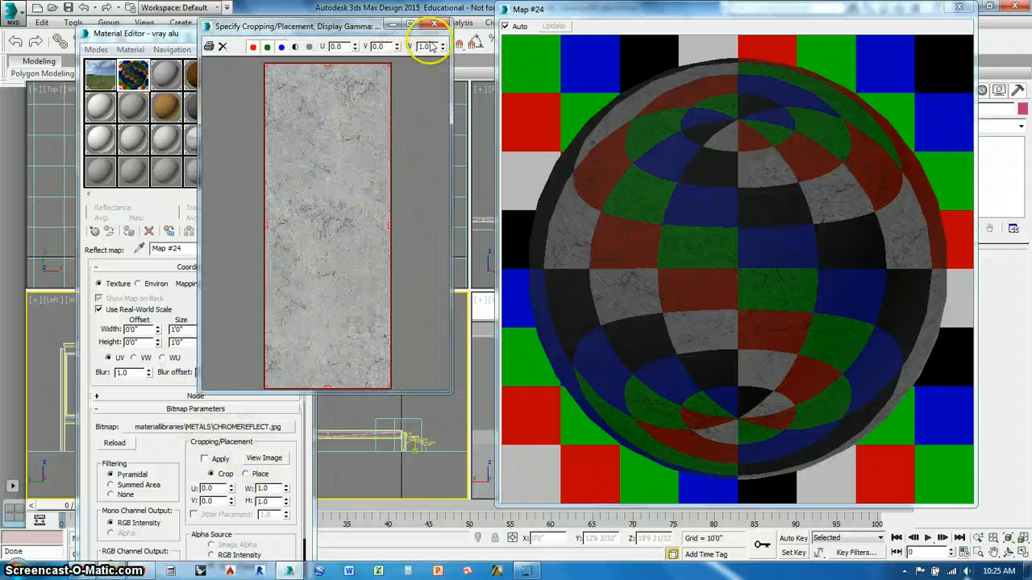
{"action": "left_click", "coordinate": [434, 25]}
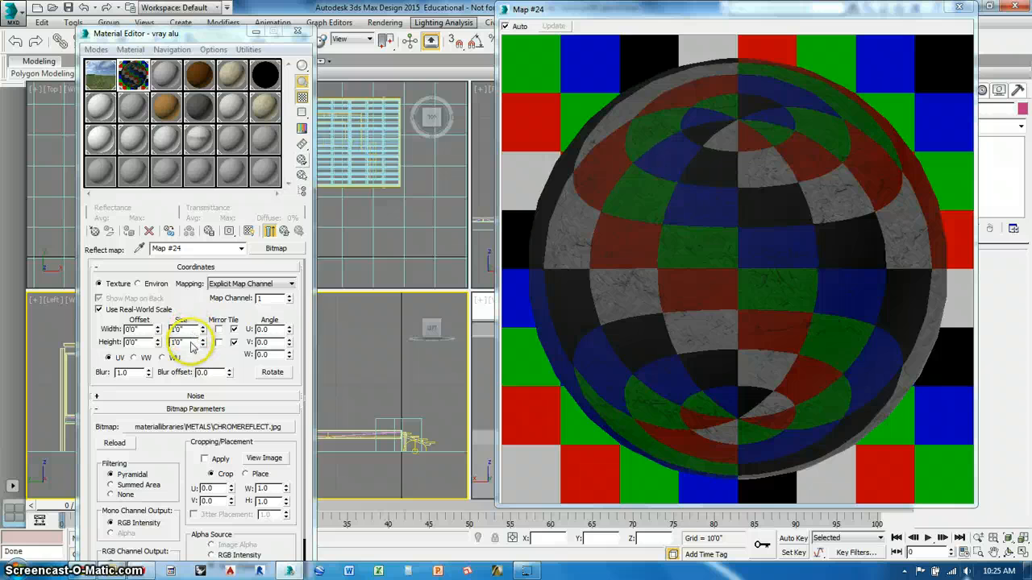
- Set the reflection map's real-world size to 0'4" width and 1'0" height, and return to the vray alu parameters
{"action": "left_click", "coordinate": [191, 343]}
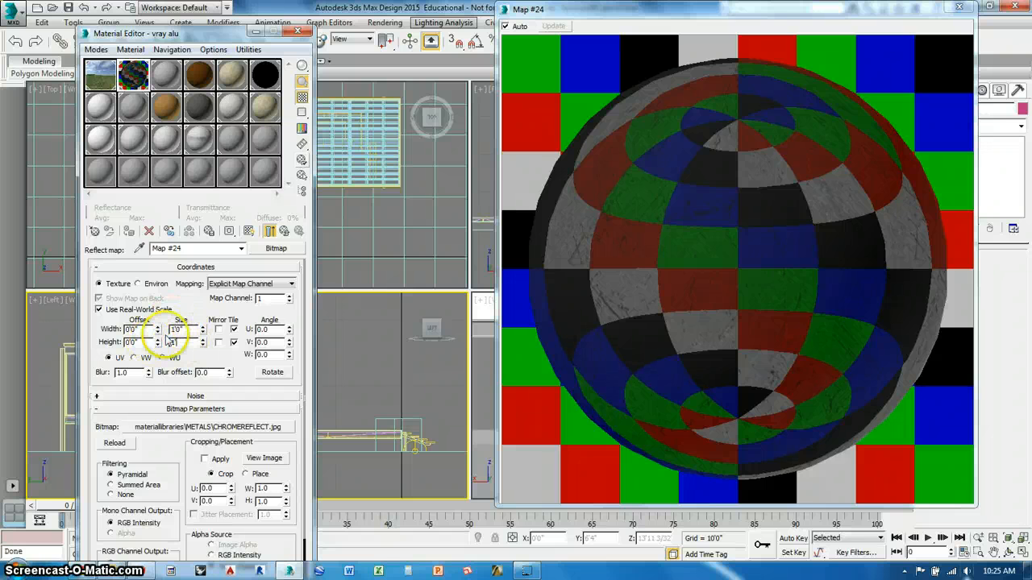
{"action": "left_click", "coordinate": [187, 330]}
{"action": "double_click", "coordinate": [179, 330]}
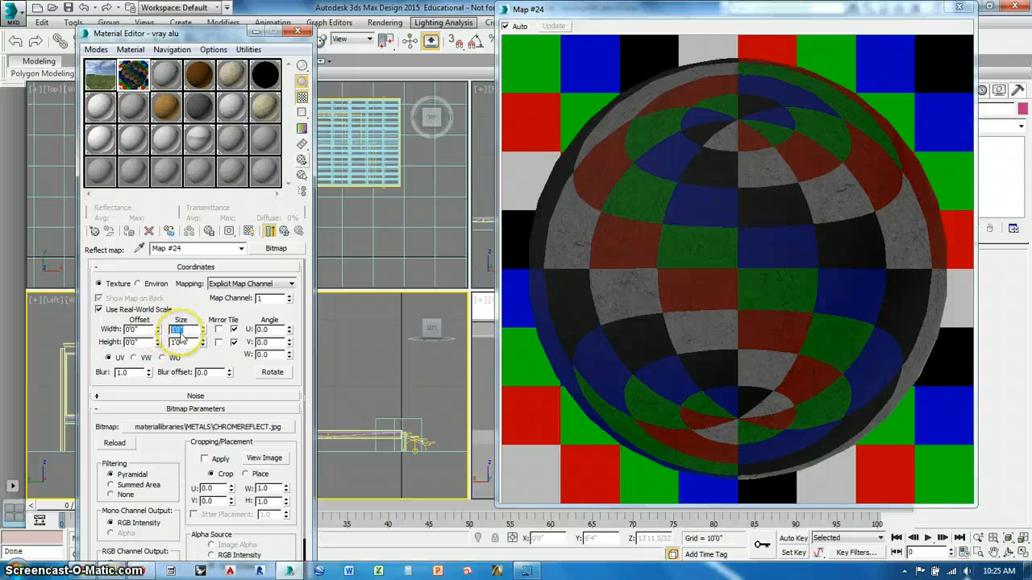
{"action": "type", "text": "4"}
{"action": "key", "text": "Return"}
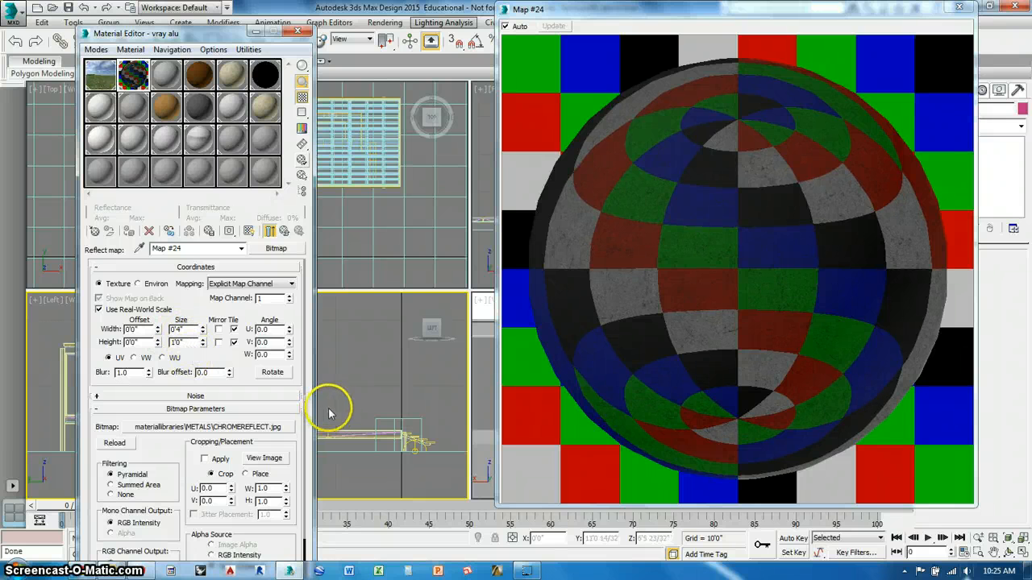
{"action": "left_click", "coordinate": [282, 232]}
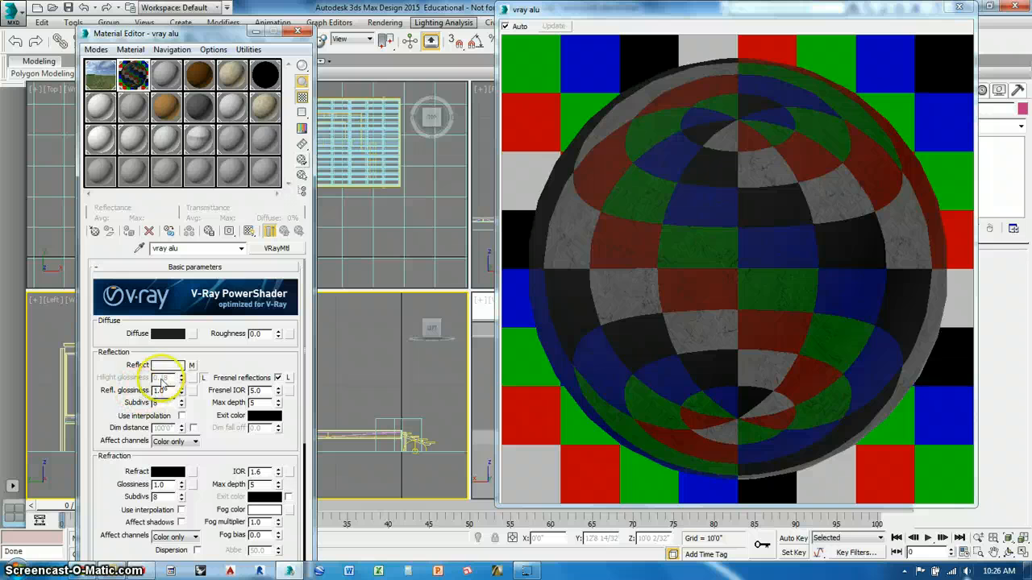
- Assign the chromeglossy bitmap from the METALS folder to vray alu's reflection glossiness
{"action": "left_click", "coordinate": [194, 392]}
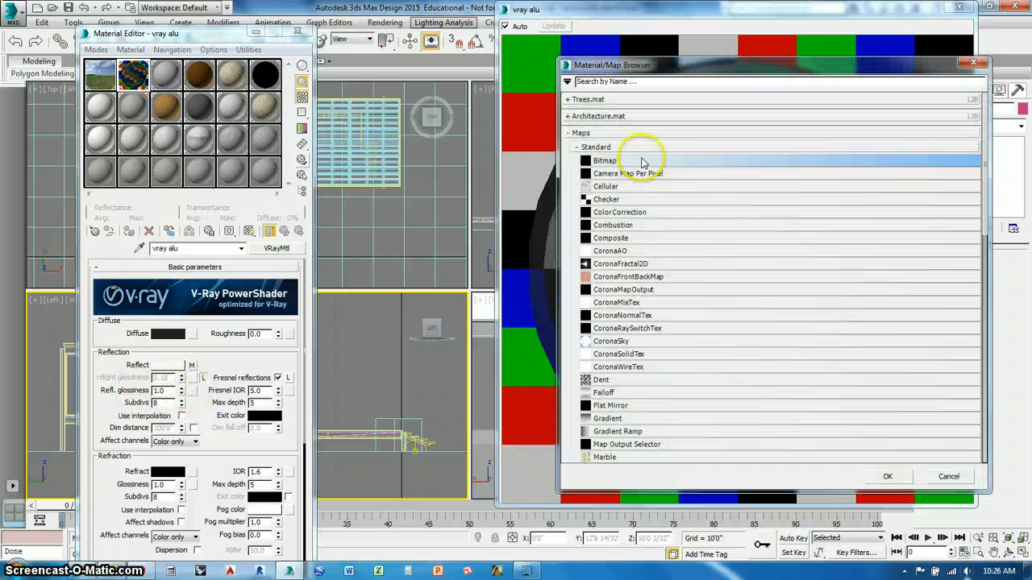
{"action": "double_click", "coordinate": [637, 158]}
{"action": "left_click", "coordinate": [389, 105]}
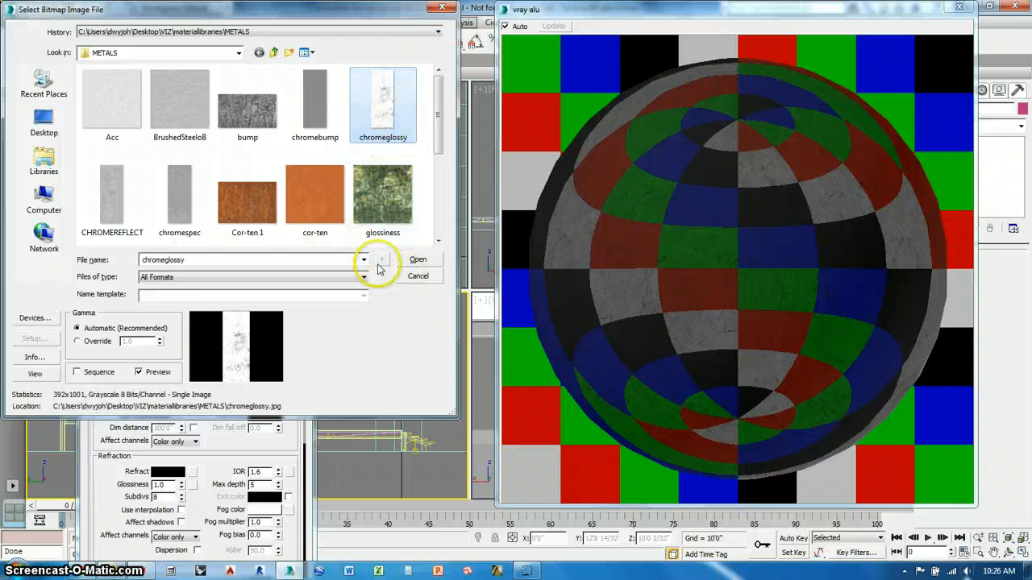
{"action": "left_click", "coordinate": [411, 259]}
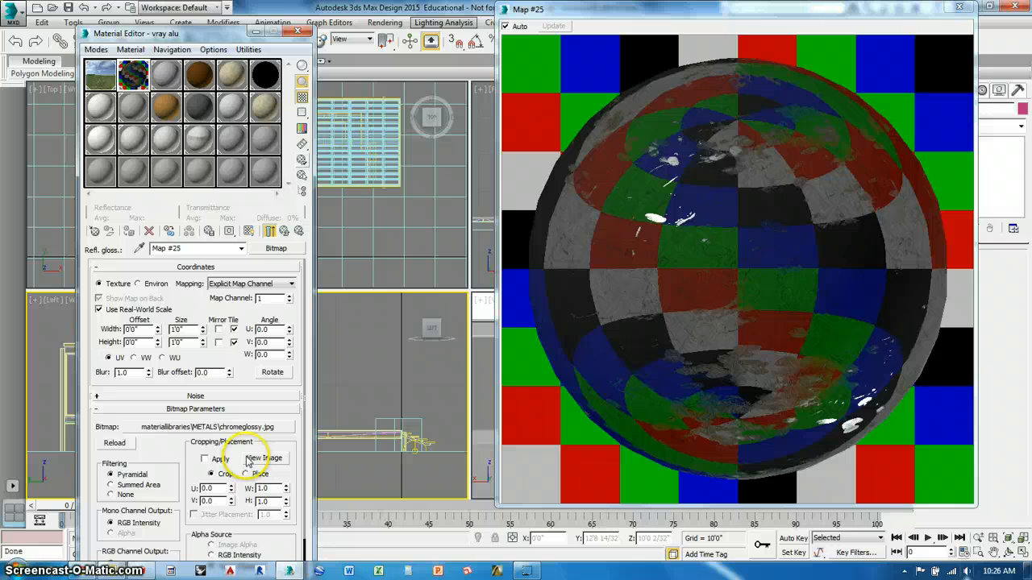
- Try a real-world width of 0'4" for the reflection glossiness map
{"action": "double_click", "coordinate": [179, 329]}
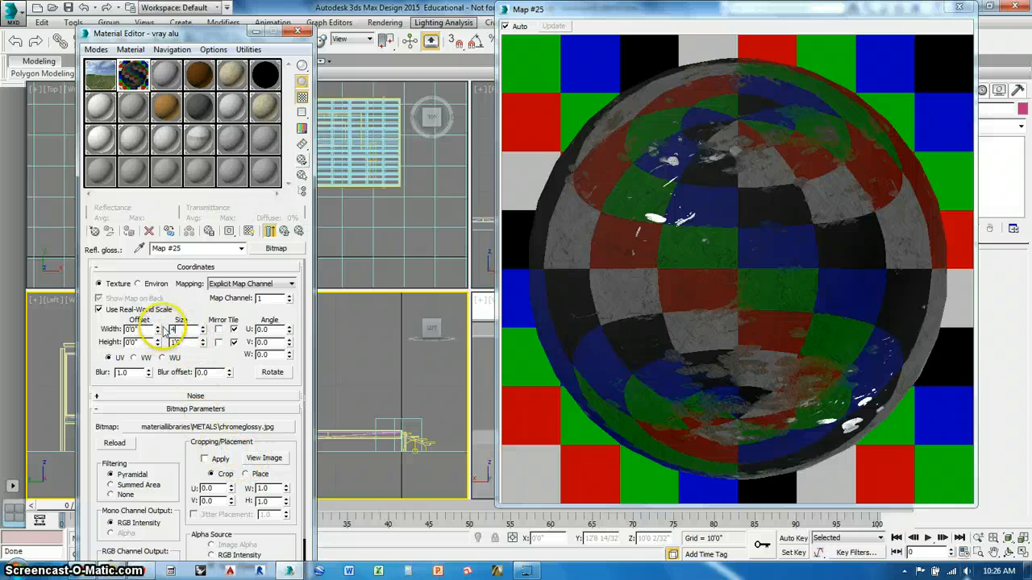
{"action": "type", "text": "4"}
{"action": "key", "text": "Return"}
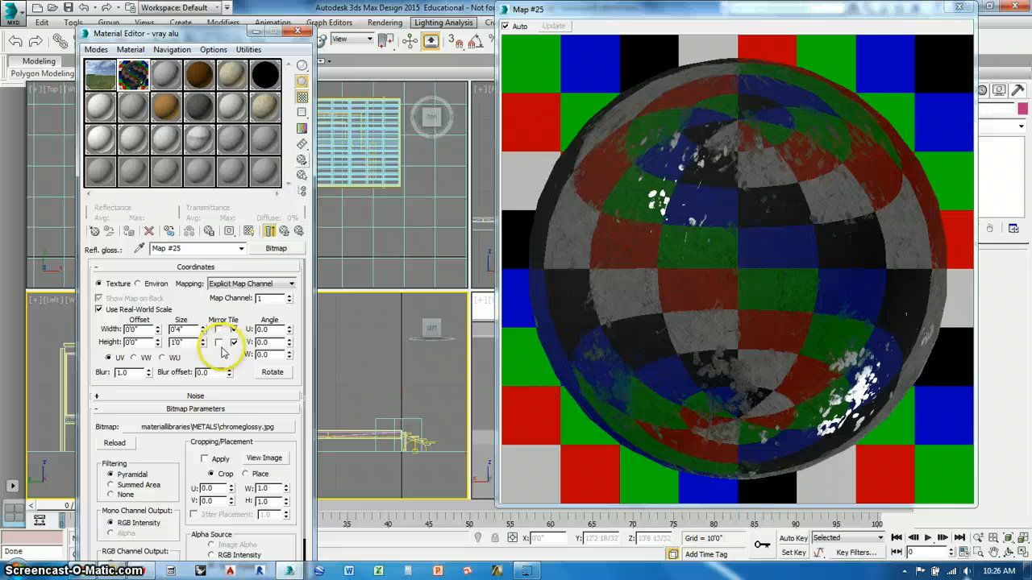
- Set the reflection glossiness map's real-world size to 1'0" width and 3'0" height, and return to the vray alu parameters
{"action": "left_click_drag", "start_coordinate": [186, 330], "coordinate": [157, 349]}
{"action": "type", "text": "4"}
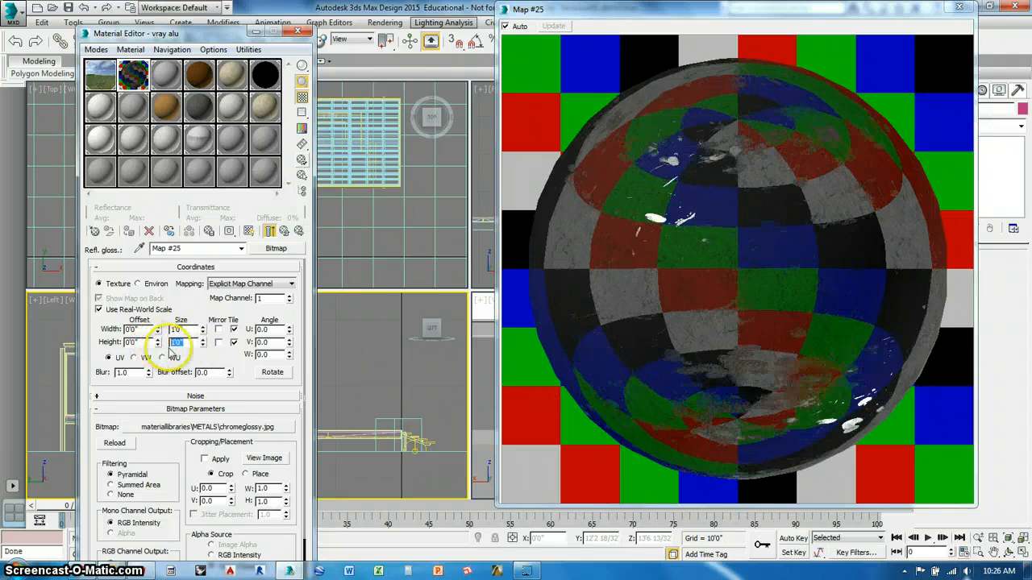
{"action": "type", "text": "3"}
{"action": "left_click", "coordinate": [192, 331]}
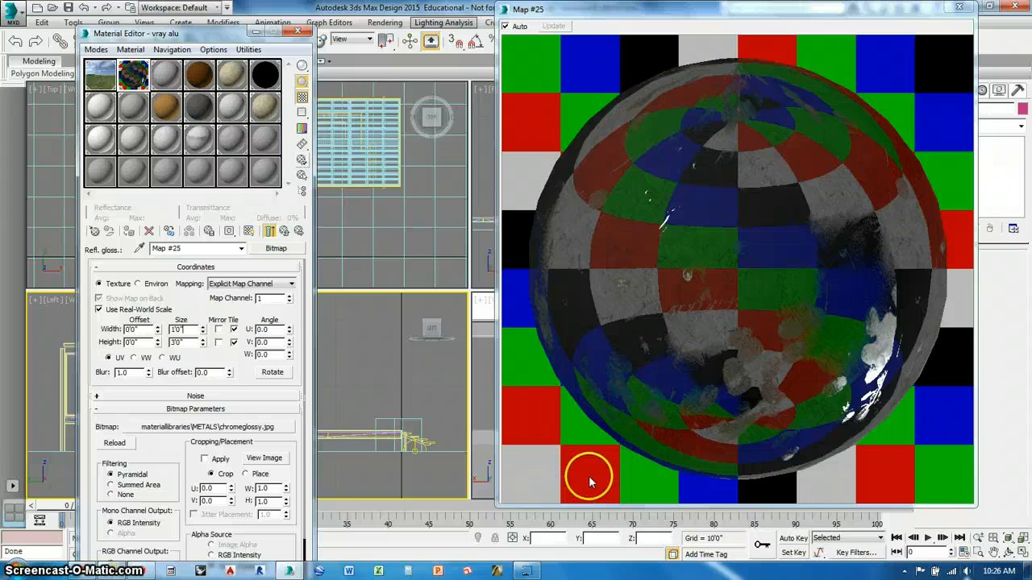
{"action": "left_click", "coordinate": [273, 234]}
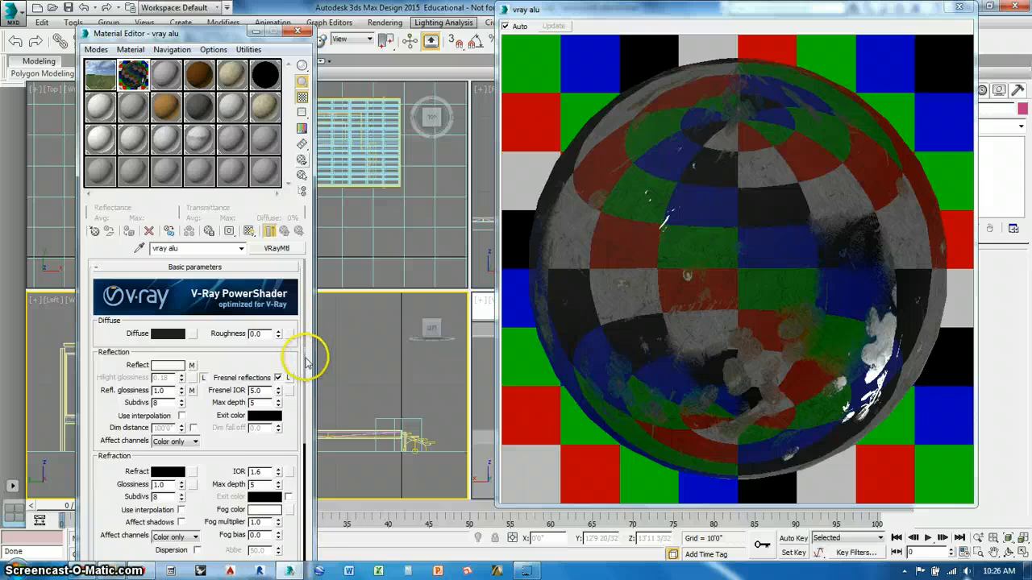
- Set the RGlossiness map amount of vray alu to 50
{"action": "left_click_drag", "start_coordinate": [306, 364], "coordinate": [308, 569]}
{"action": "left_click", "coordinate": [229, 533]}
{"action": "scroll", "coordinate": [234, 548], "scroll_direction": "down", "scroll_amount": 2}
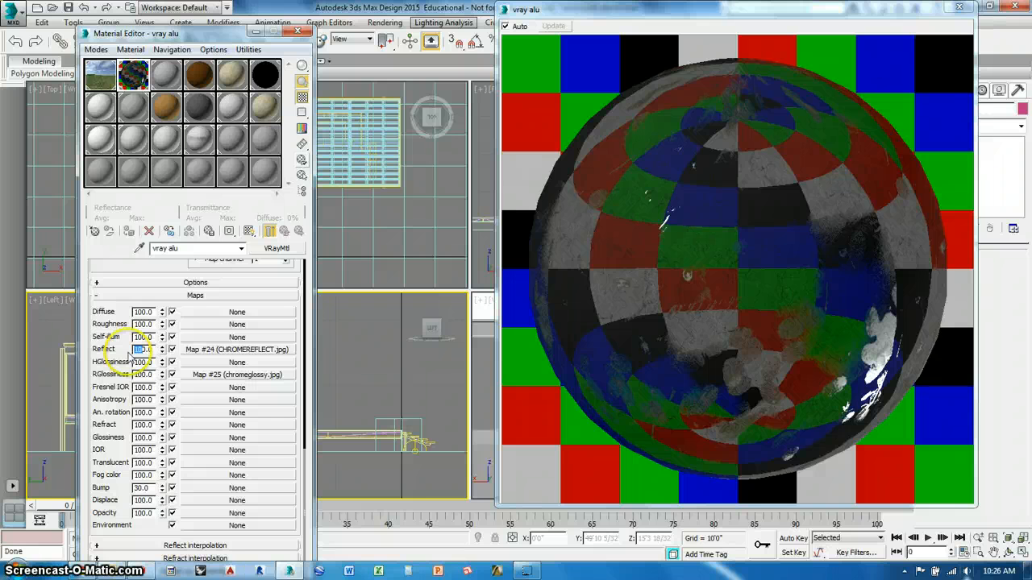
{"action": "double_click", "coordinate": [142, 375]}
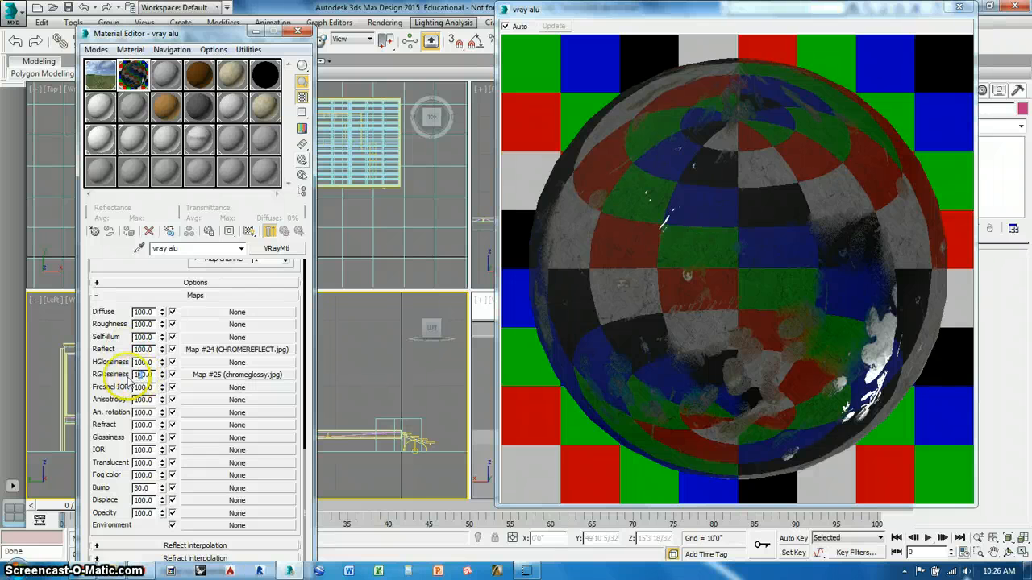
{"action": "left_click", "coordinate": [146, 377]}
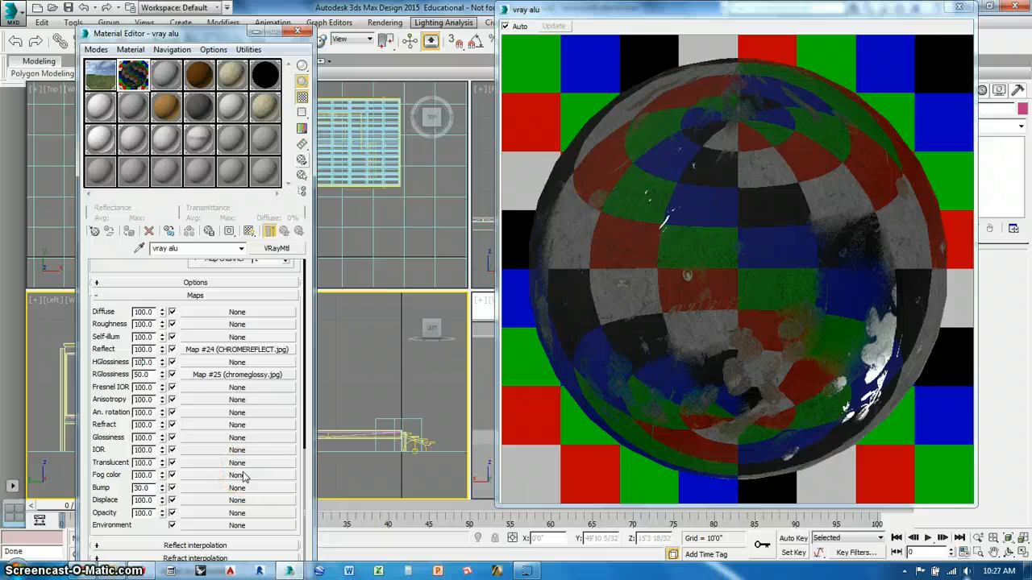
- Try a Reflect map amount of 70 for vray alu
{"action": "left_click", "coordinate": [144, 350]}
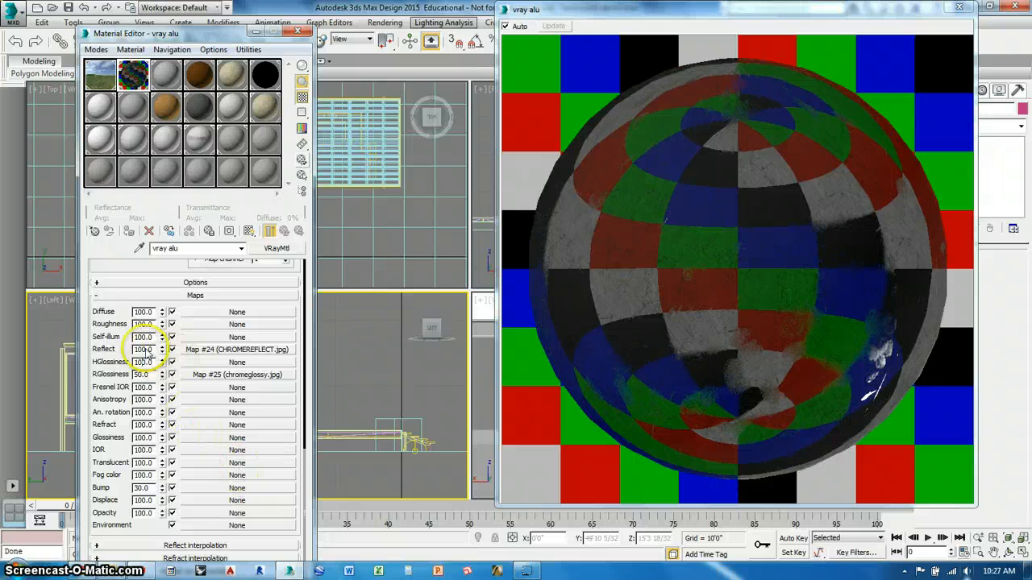
{"action": "left_click_drag", "start_coordinate": [145, 351], "coordinate": [127, 355]}
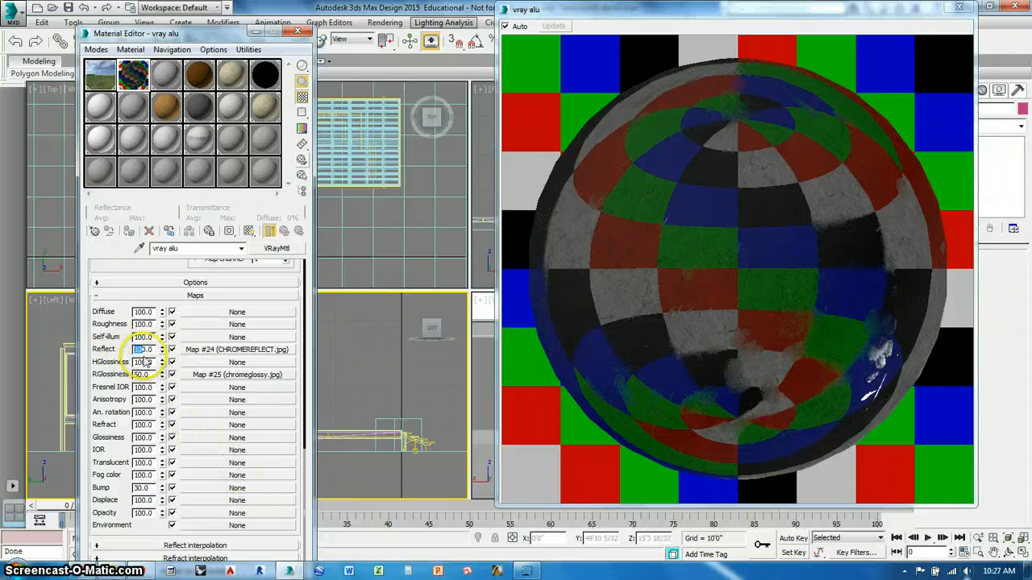
{"action": "type", "text": "7"}
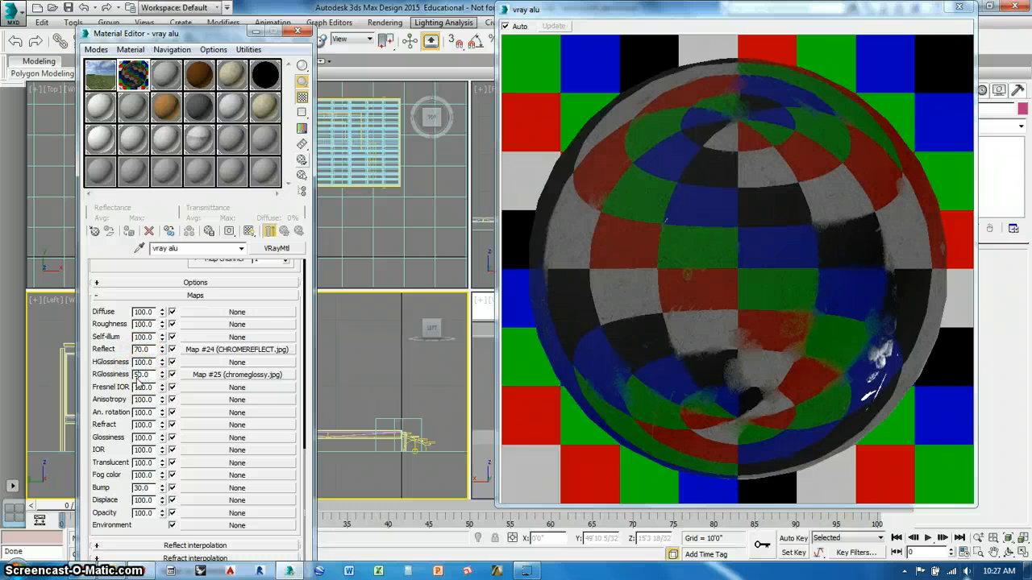
- Set vray alu's Reflect map amount to 60, and try RGlossiness at 40 before settling on 50
{"action": "left_click_drag", "start_coordinate": [140, 349], "coordinate": [135, 375]}
{"action": "type", "text": "6"}
{"action": "type", "text": "4"}
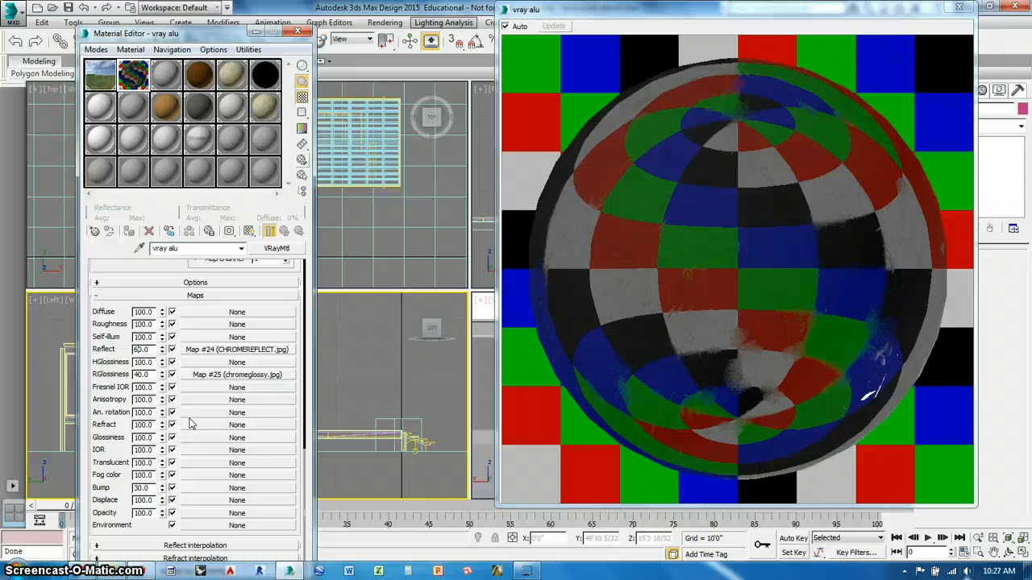
{"action": "left_click", "coordinate": [139, 375]}
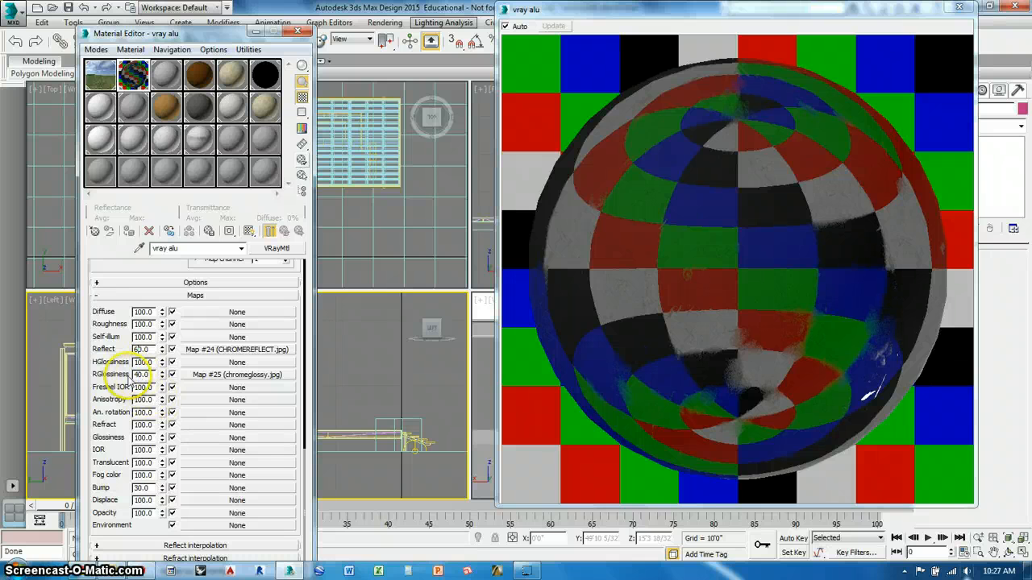
{"action": "type", "text": "5"}
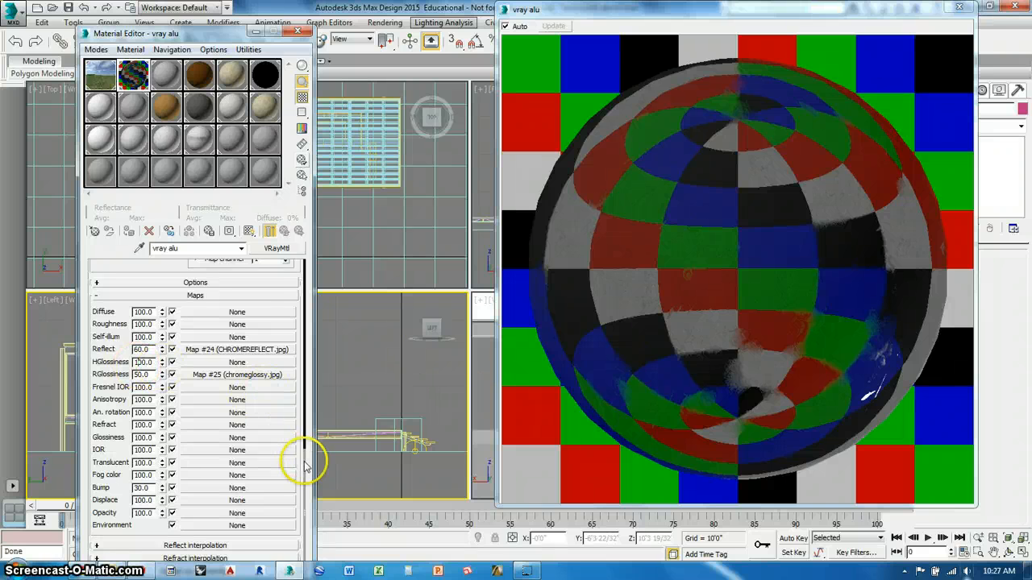
- Set vray alu's reflection glossiness to 0.96 in the basic parameters
{"action": "left_click_drag", "start_coordinate": [299, 460], "coordinate": [303, 260]}
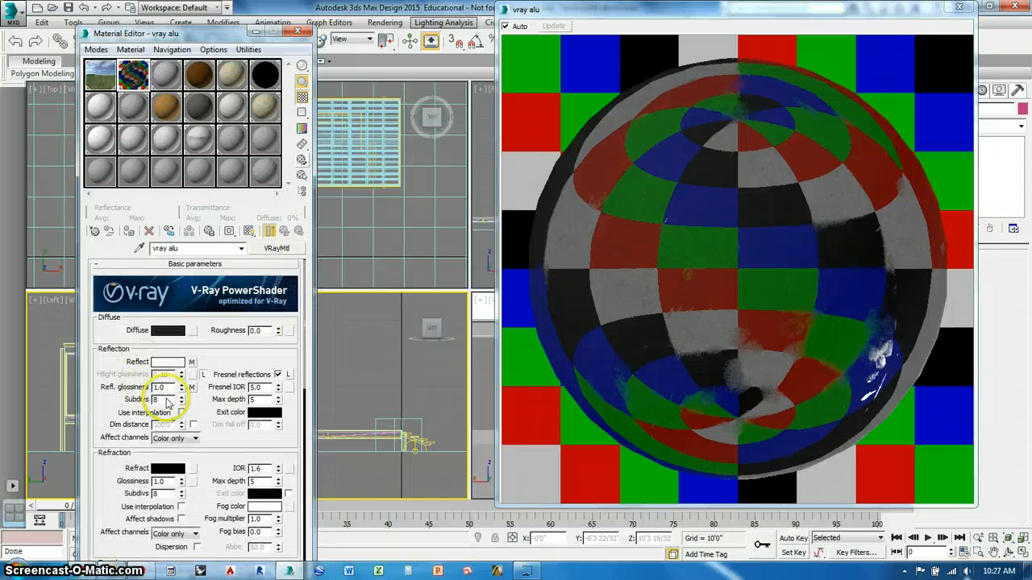
{"action": "left_click_drag", "start_coordinate": [169, 390], "coordinate": [146, 391]}
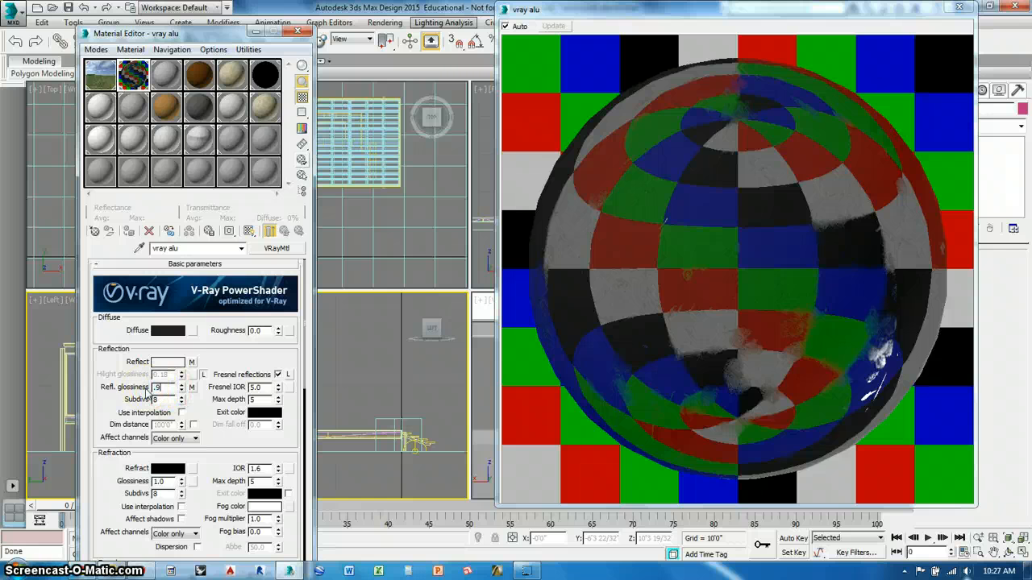
{"action": "type", "text": ".96"}
{"action": "left_click", "coordinate": [164, 400]}
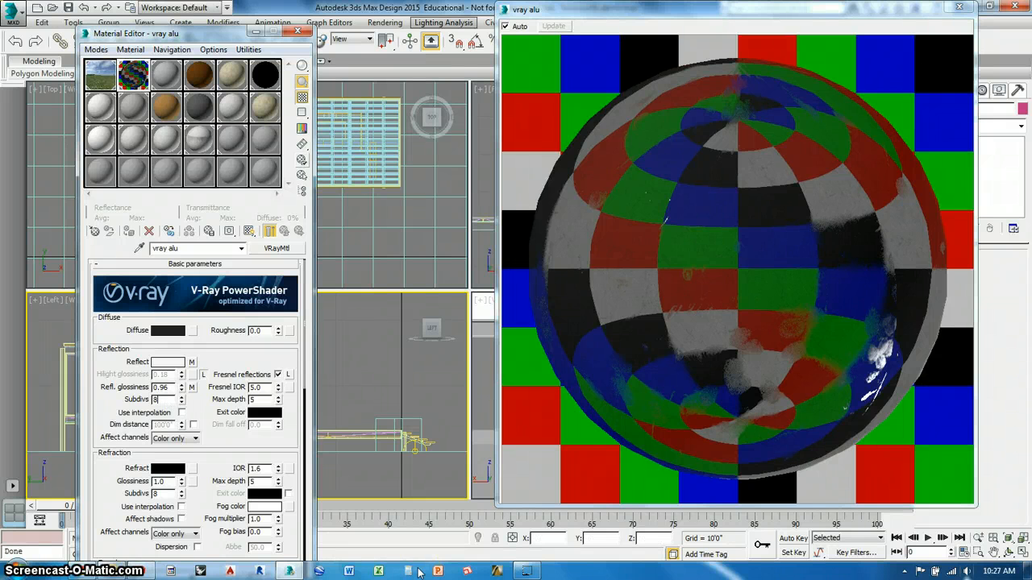
- For the vray conc material, enable Fresnel reflections and show the checkered background in its preview
{"action": "left_click", "coordinate": [418, 572]}
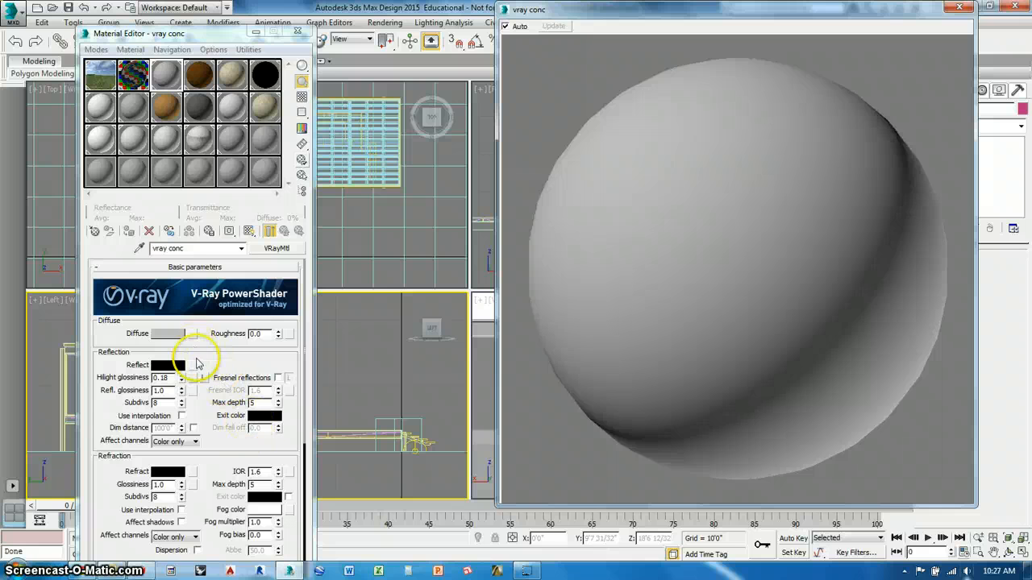
{"action": "left_click", "coordinate": [277, 378]}
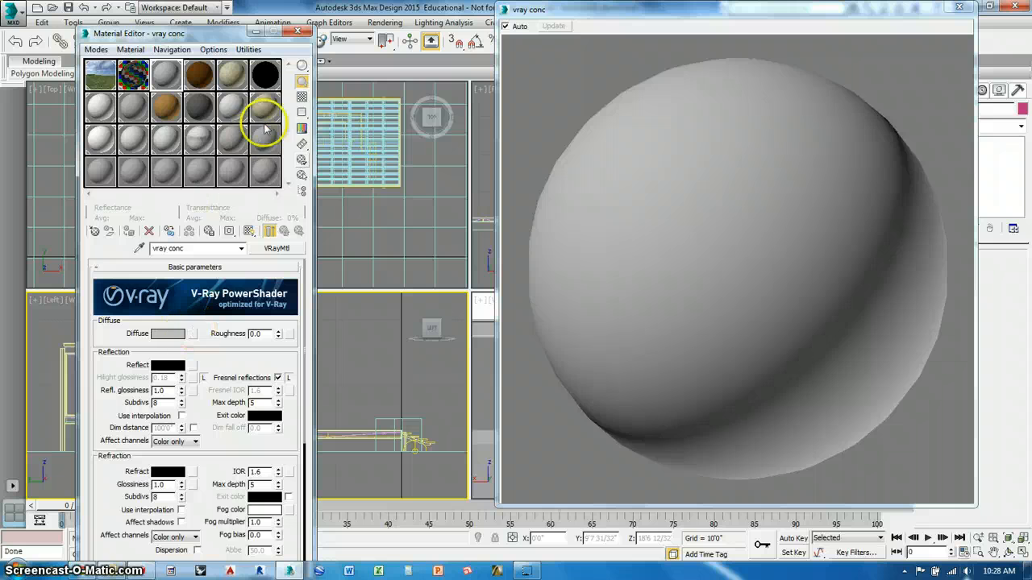
{"action": "left_click", "coordinate": [271, 233]}
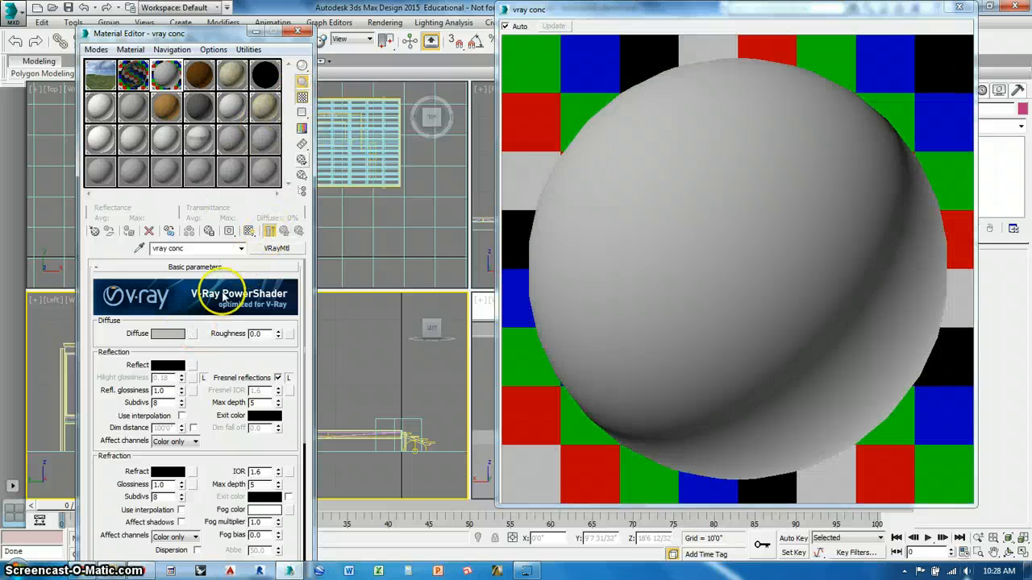
- Assign the ConcreteNew0012_2_S bitmap from the CONCRETE folder to vray conc's diffuse map, and return to the material's parameters
{"action": "left_click", "coordinate": [192, 333]}
{"action": "double_click", "coordinate": [603, 162]}
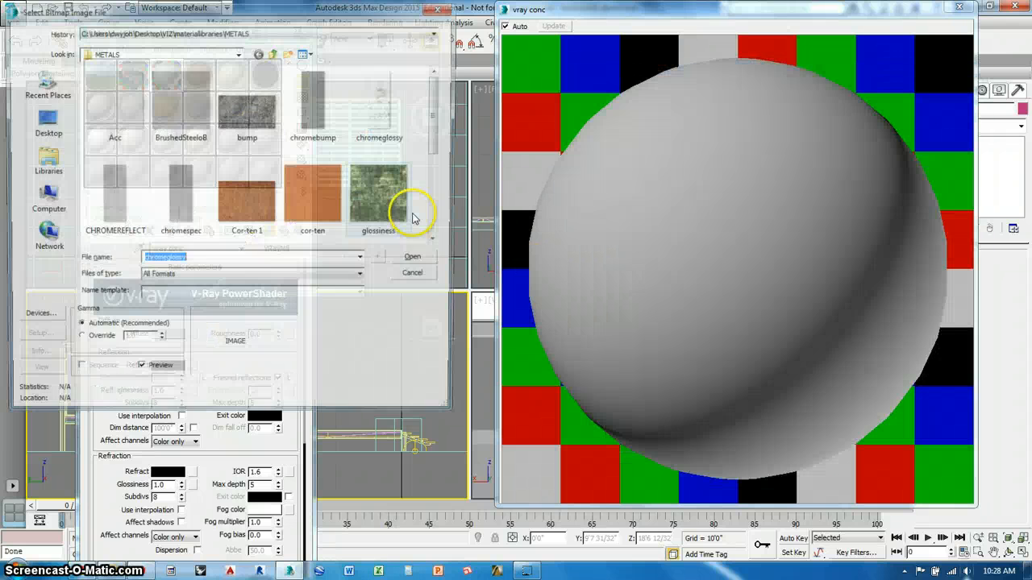
{"action": "left_click", "coordinate": [275, 52]}
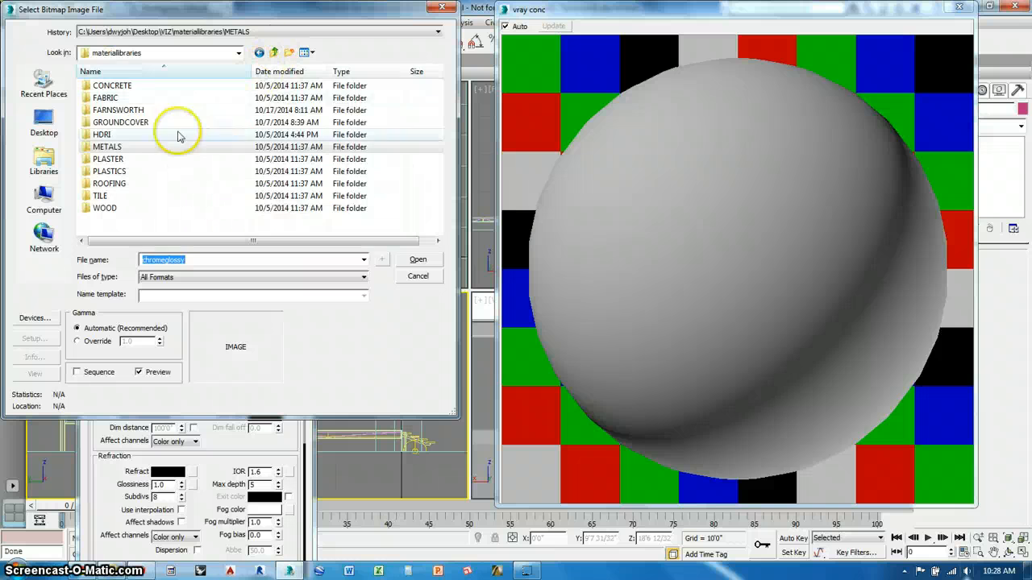
{"action": "double_click", "coordinate": [129, 87]}
{"action": "left_click", "coordinate": [365, 106]}
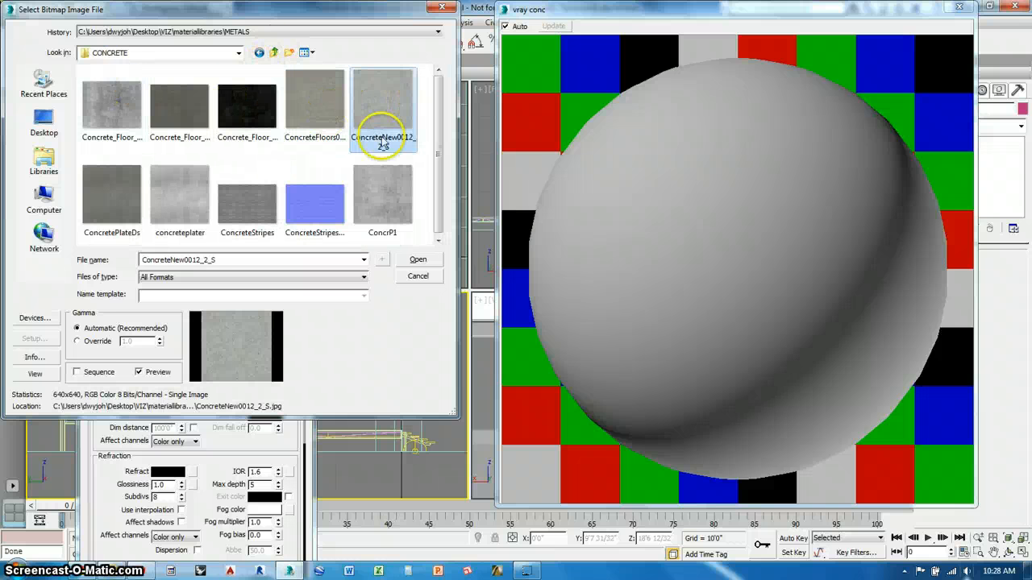
{"action": "left_click", "coordinate": [407, 260]}
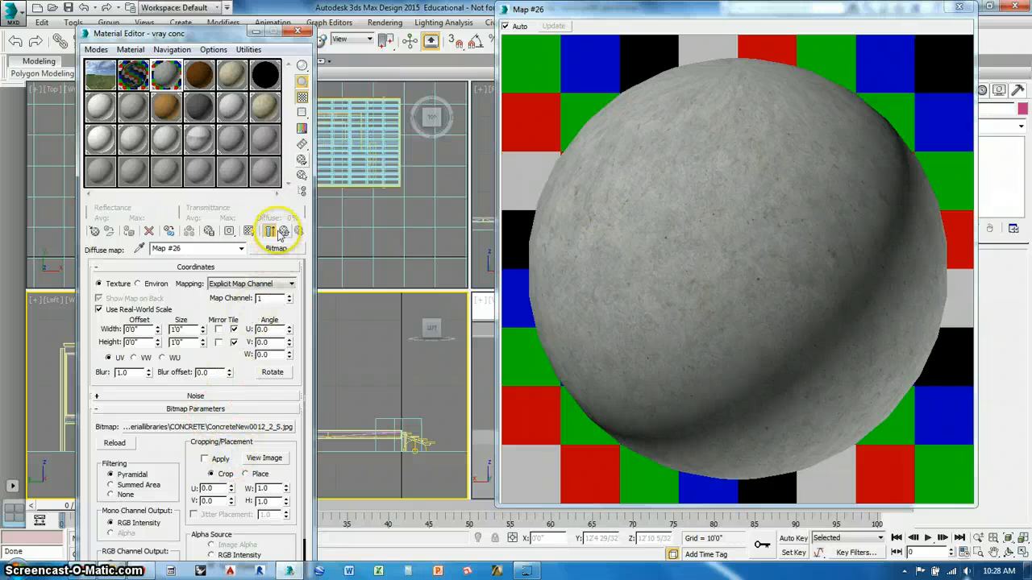
{"action": "left_click", "coordinate": [296, 231]}
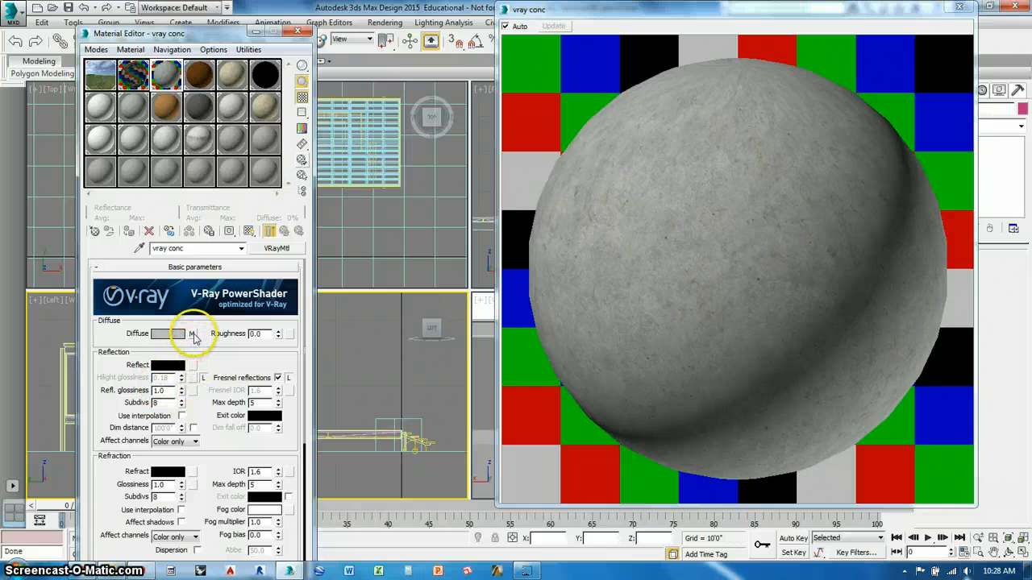
- Copy vray conc's diffuse map to its reflection map as an instance, and open the map type choices for that reflection map
{"action": "left_click_drag", "start_coordinate": [194, 336], "coordinate": [173, 366]}
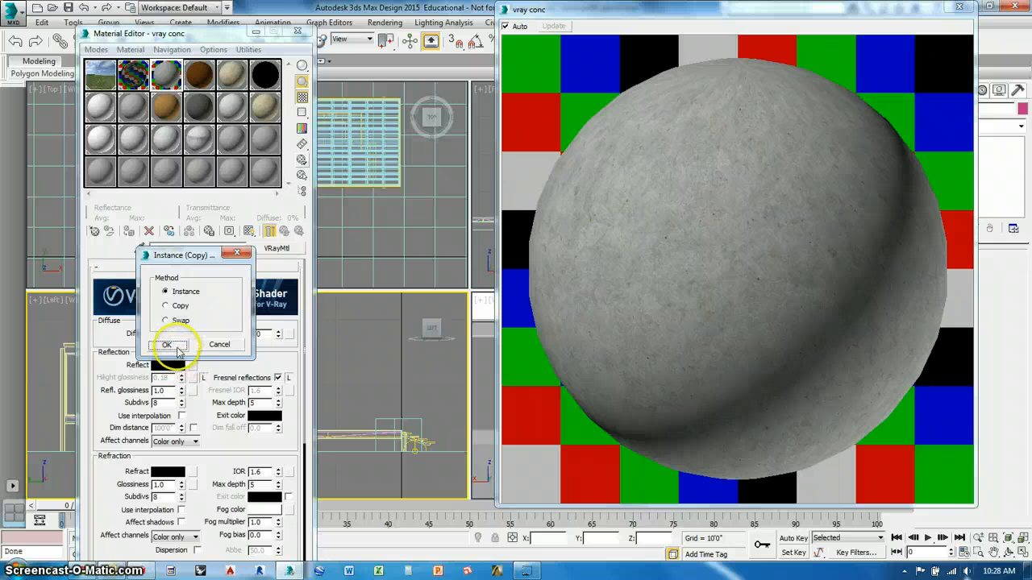
{"action": "left_click", "coordinate": [177, 349]}
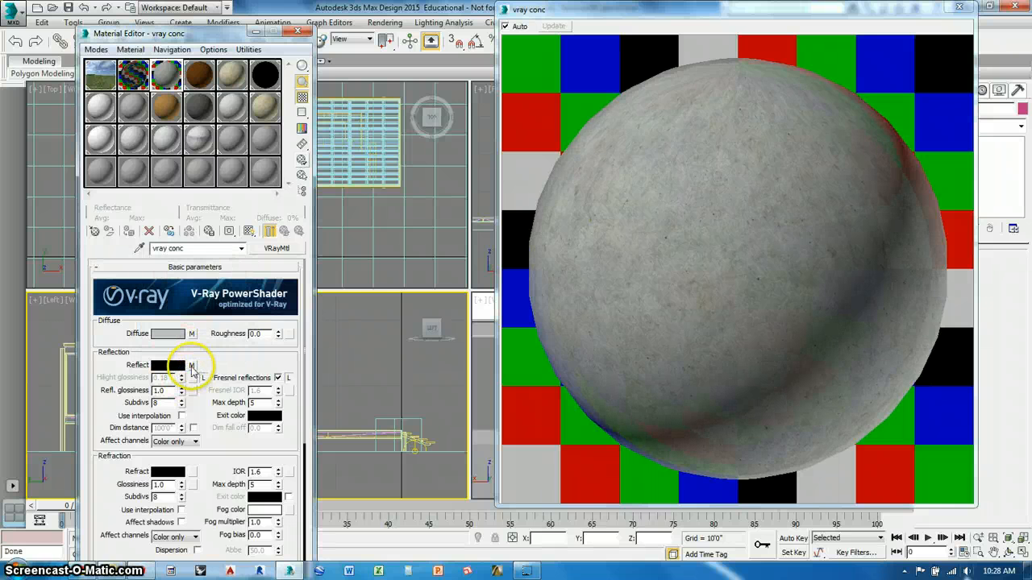
{"action": "left_click", "coordinate": [192, 366]}
{"action": "left_click", "coordinate": [274, 248]}
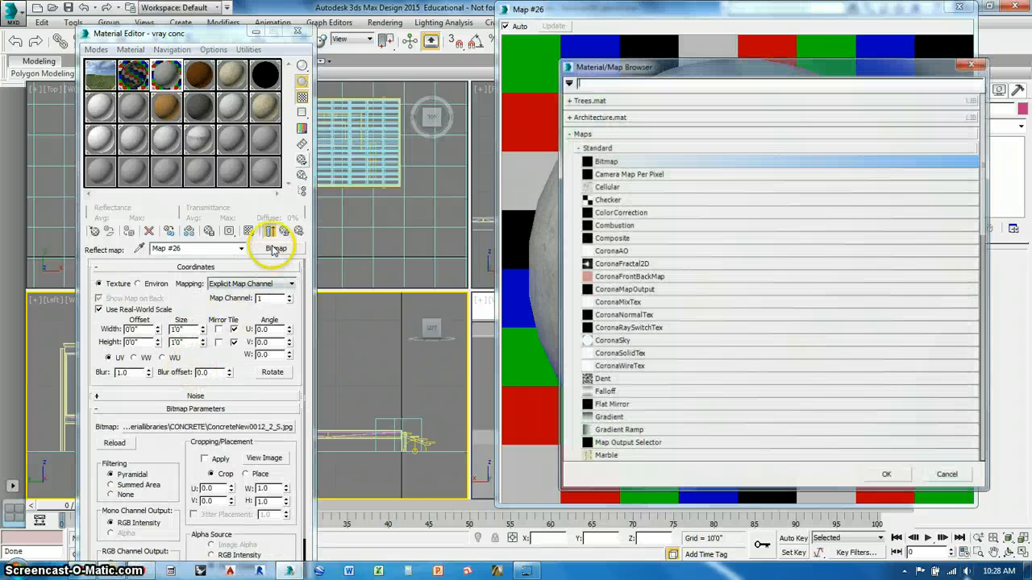